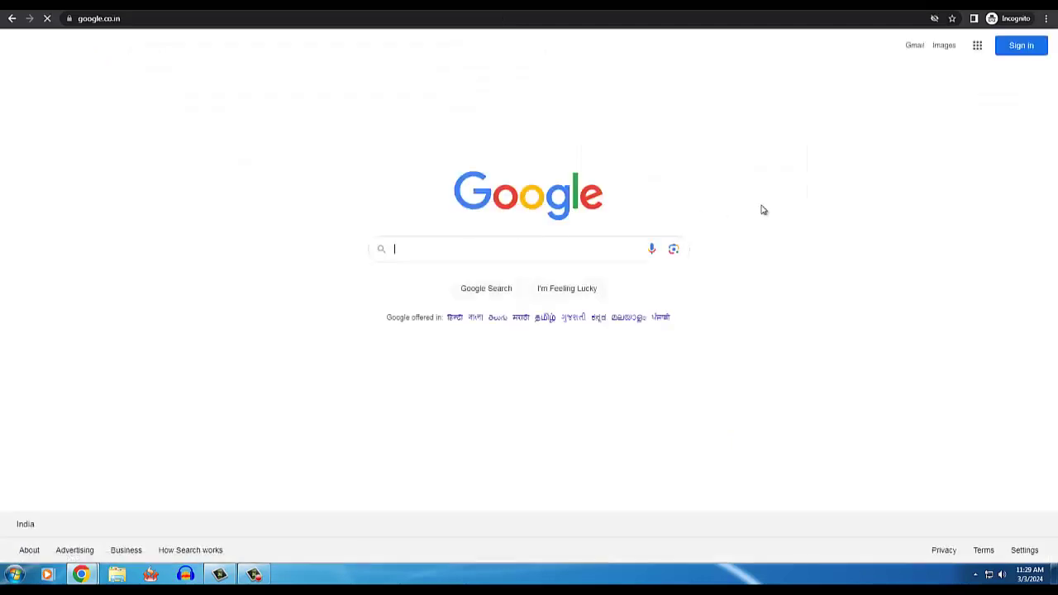
- Enlarge the page and run a Google search for 'voter card correctionn'
{"action": "key", "text": "ctrl+plus"}
{"action": "key", "text": "ctrl+plus"}
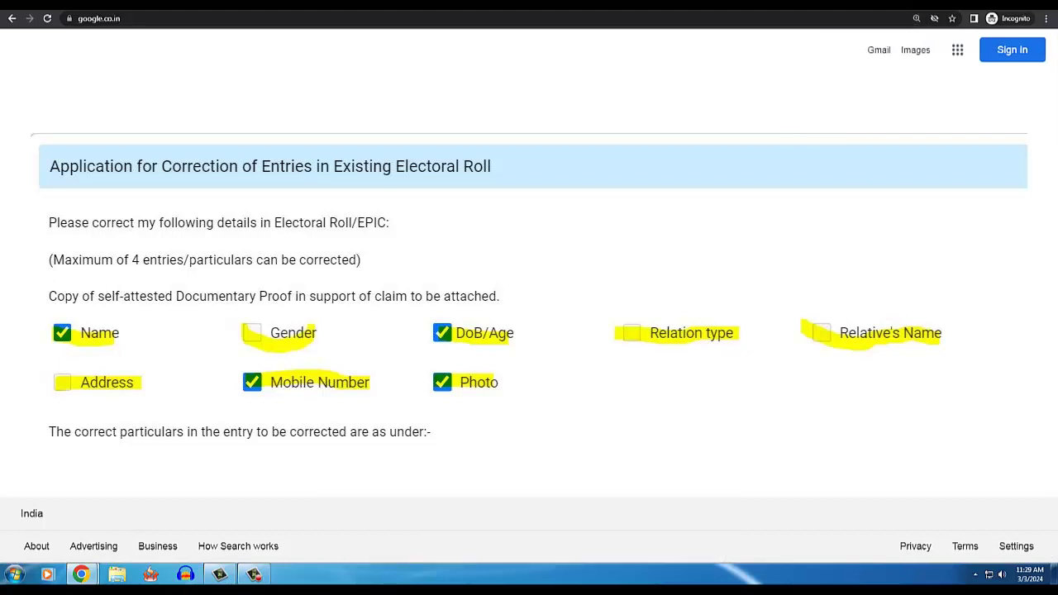
{"action": "type", "text": "voter"}
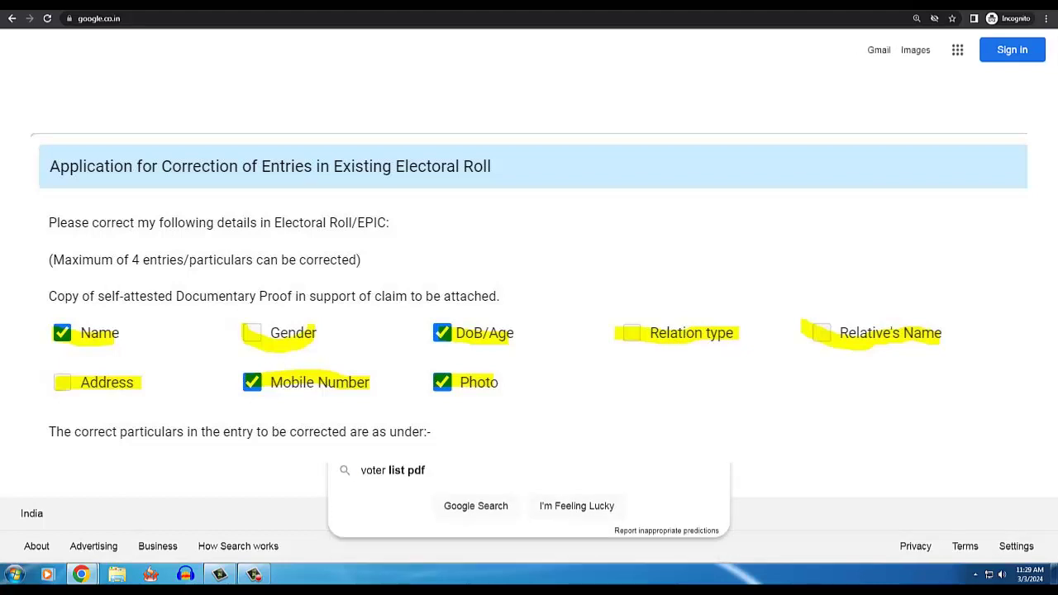
{"action": "type", "text": " card co"}
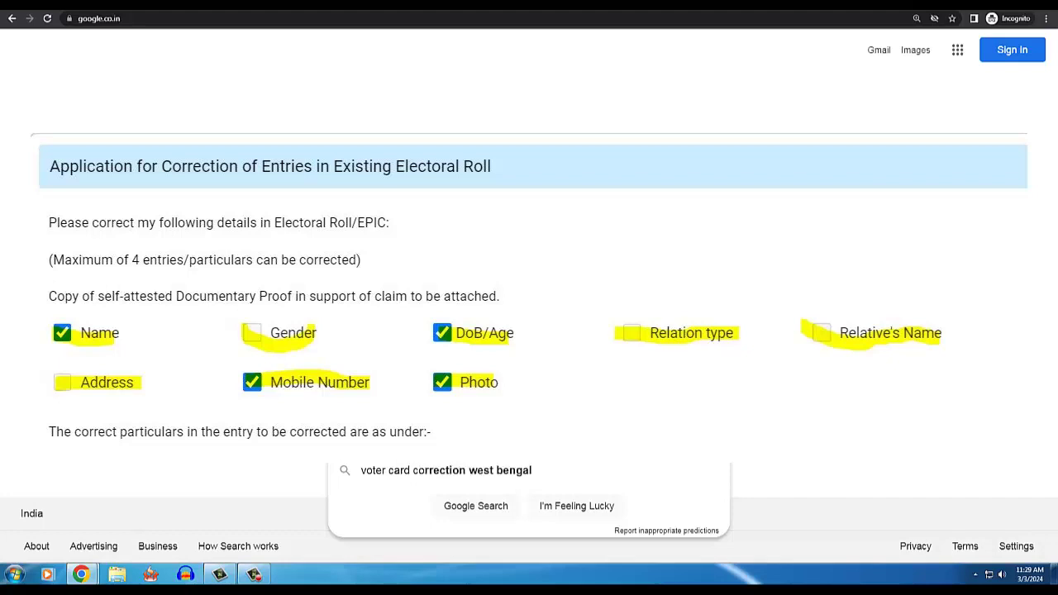
{"action": "type", "text": "rrection"}
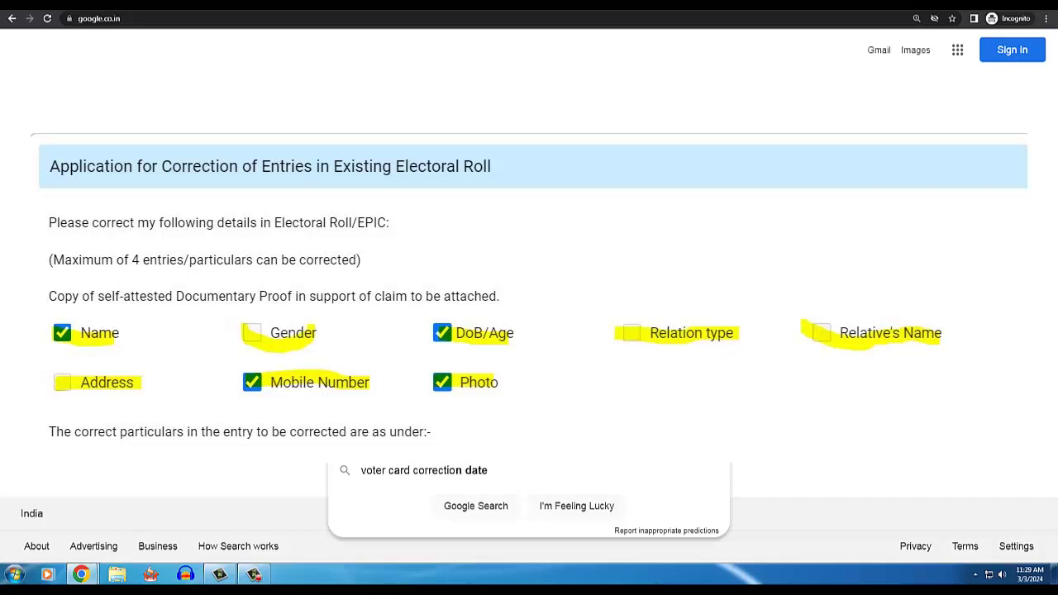
{"action": "type", "text": "n"}
{"action": "key", "text": "Return"}
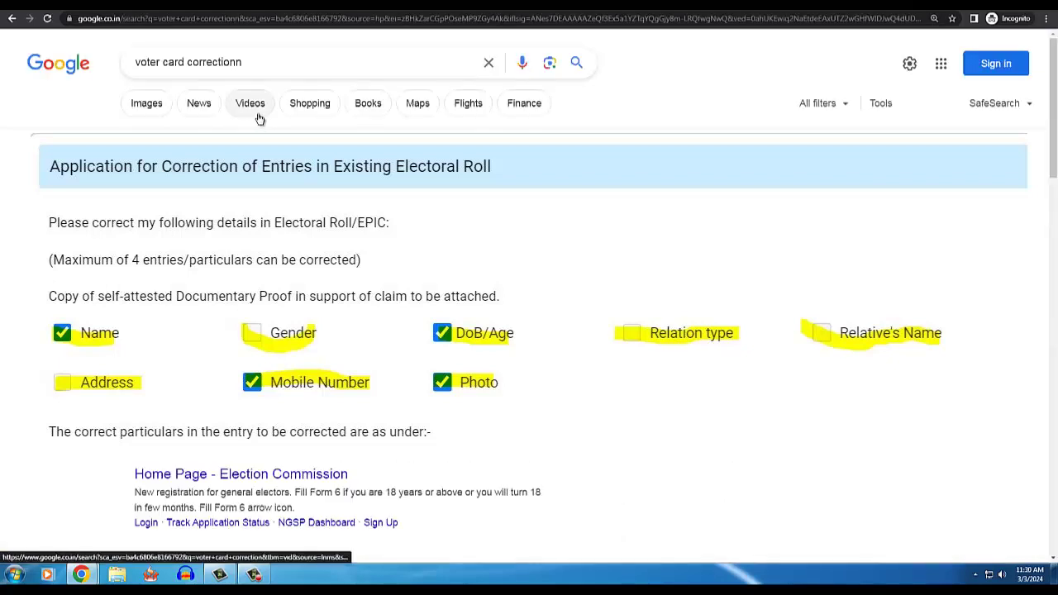
- Browse the image results, return to All results, and outline the NVSP result
{"action": "left_click", "coordinate": [149, 106]}
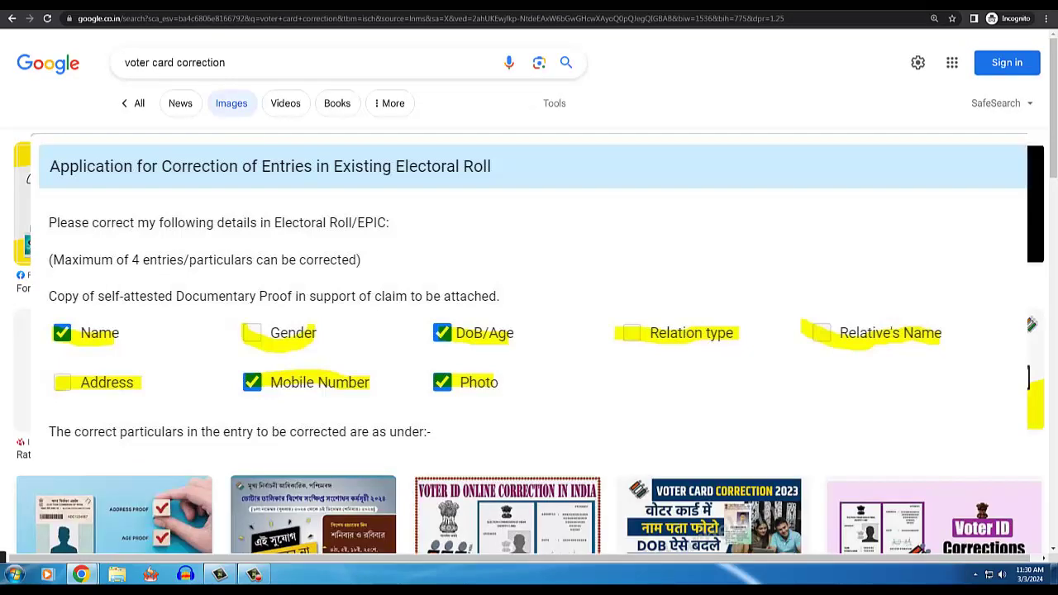
{"action": "scroll", "coordinate": [1055, 144], "scroll_direction": "down", "scroll_amount": 10}
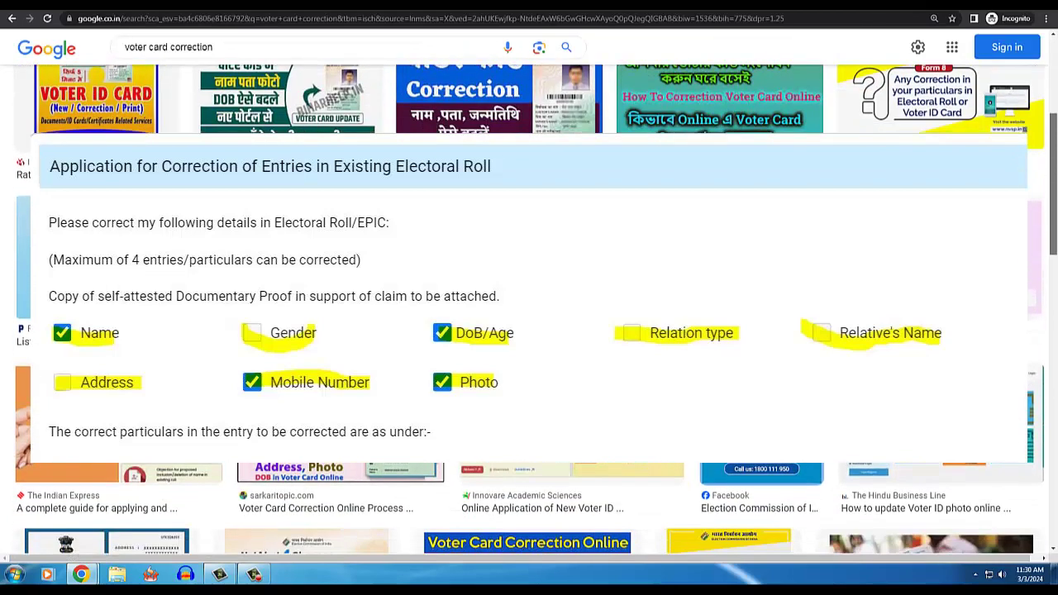
{"action": "scroll", "coordinate": [1056, 303], "scroll_direction": "down", "scroll_amount": 10}
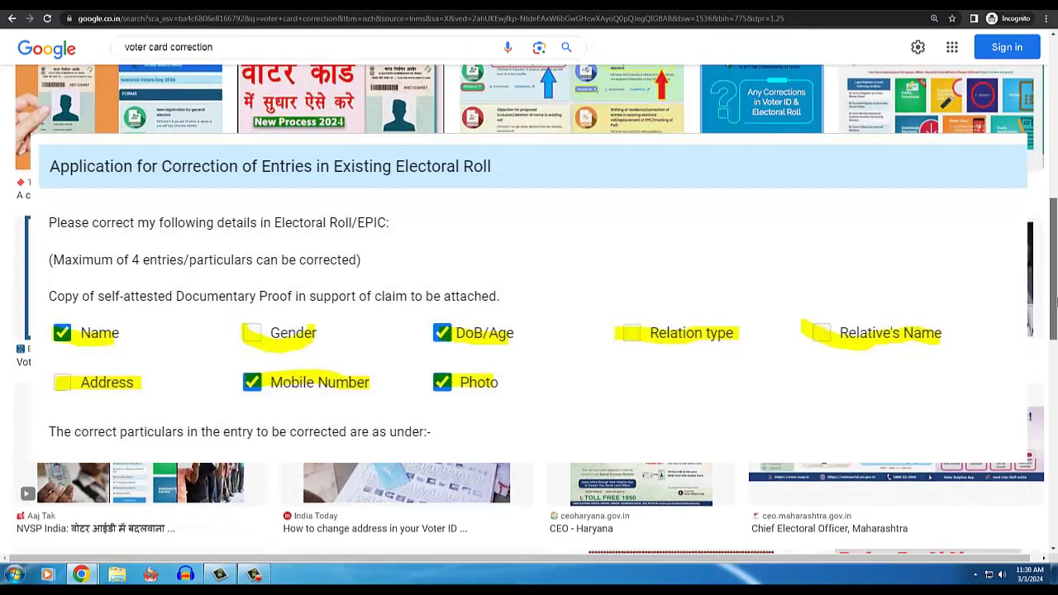
{"action": "scroll", "coordinate": [1056, 303], "scroll_direction": "up", "scroll_amount": 15}
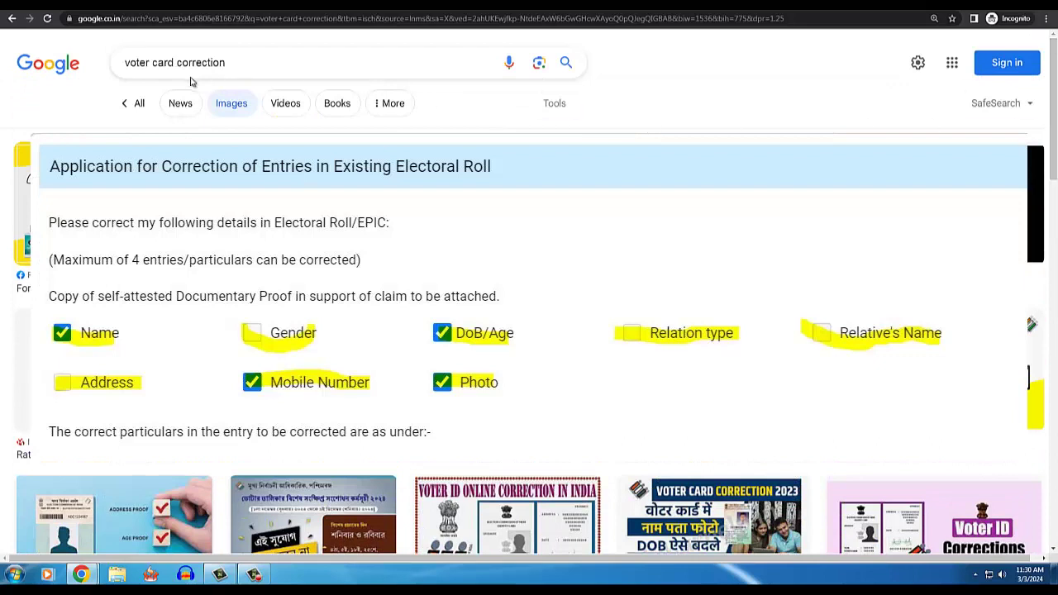
{"action": "left_click", "coordinate": [138, 103]}
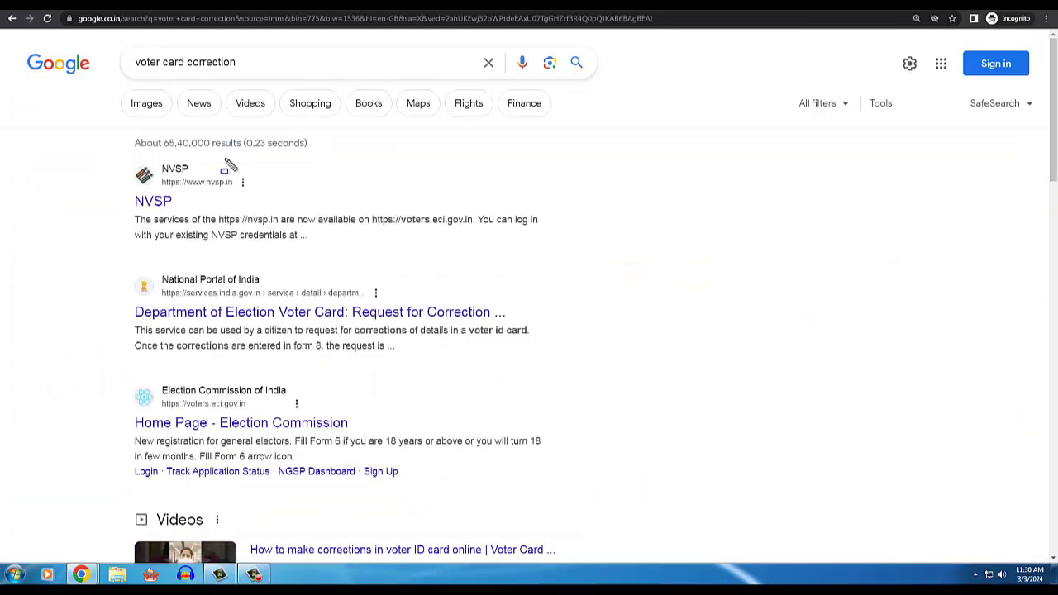
{"action": "mouse_move", "coordinate": [116, 152]}
{"action": "left_mouse_down"}
{"action": "mouse_move", "coordinate": [302, 259]}
{"action": "mouse_move", "coordinate": [559, 256]}
{"action": "left_mouse_up"}
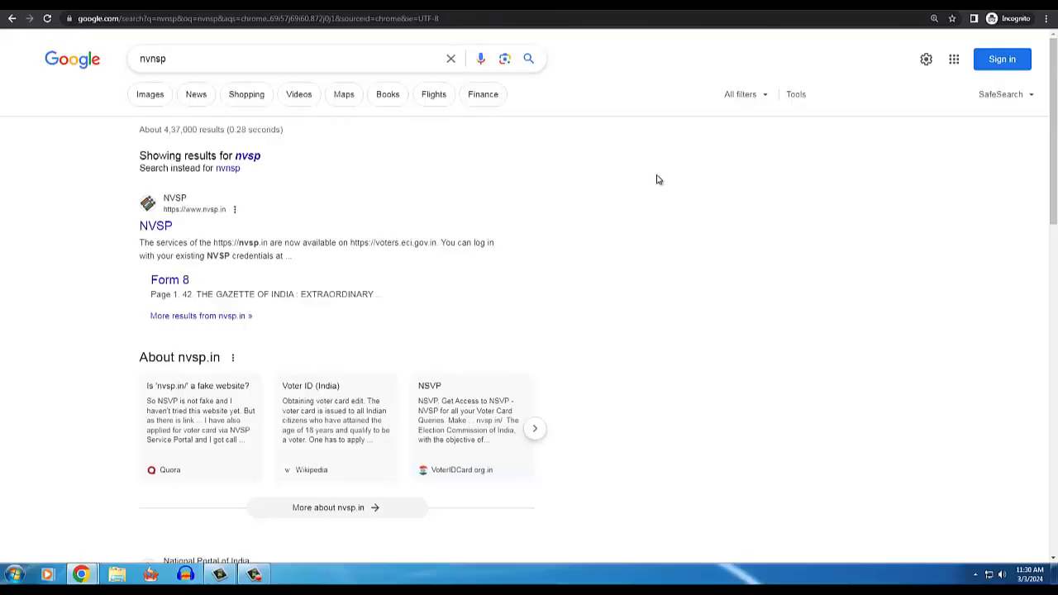
- Zoom in, highlight the search term, NVSP and Form 8 results, then open the NVSP site
{"action": "key", "text": "ctrl+plus"}
{"action": "key", "text": "ctrl+plus"}
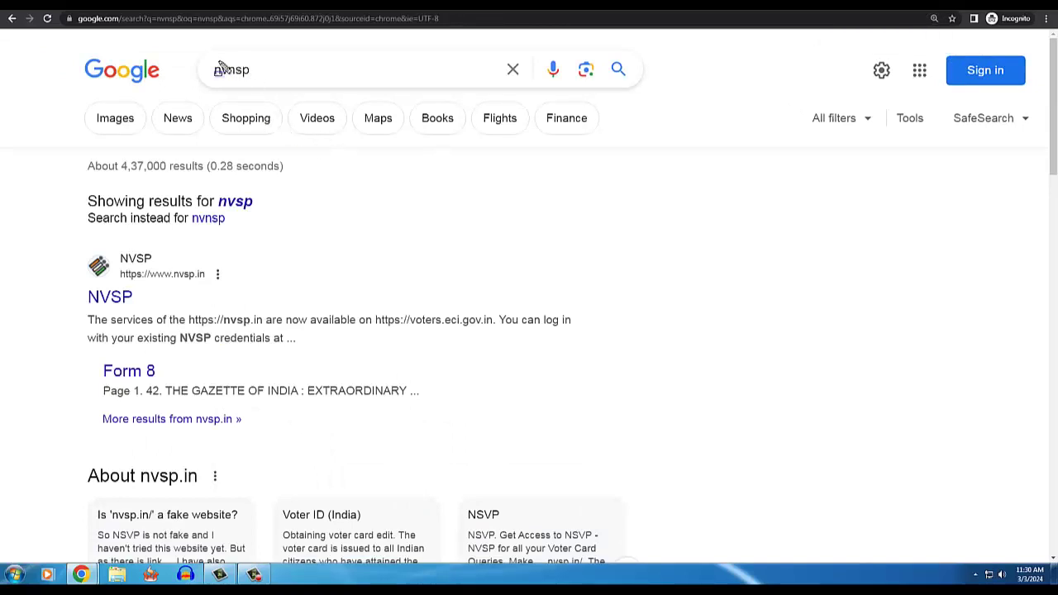
{"action": "left_click_drag", "start_coordinate": [201, 60], "coordinate": [284, 80]}
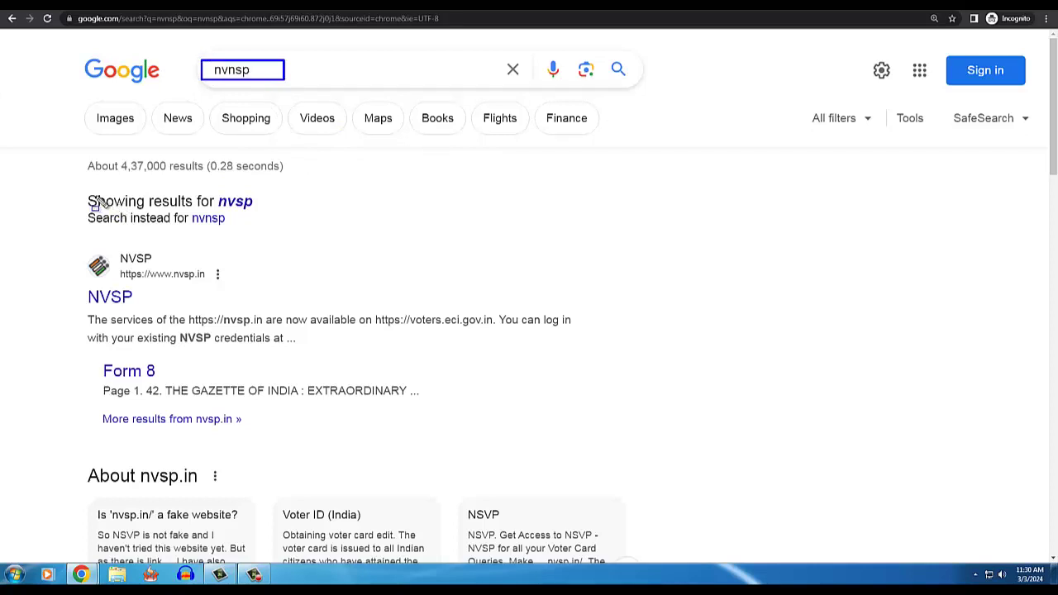
{"action": "left_click_drag", "start_coordinate": [69, 245], "coordinate": [119, 284]}
{"action": "mouse_move", "coordinate": [154, 315]}
{"action": "left_mouse_down"}
{"action": "mouse_move", "coordinate": [348, 351]}
{"action": "mouse_move", "coordinate": [595, 351]}
{"action": "left_mouse_up"}
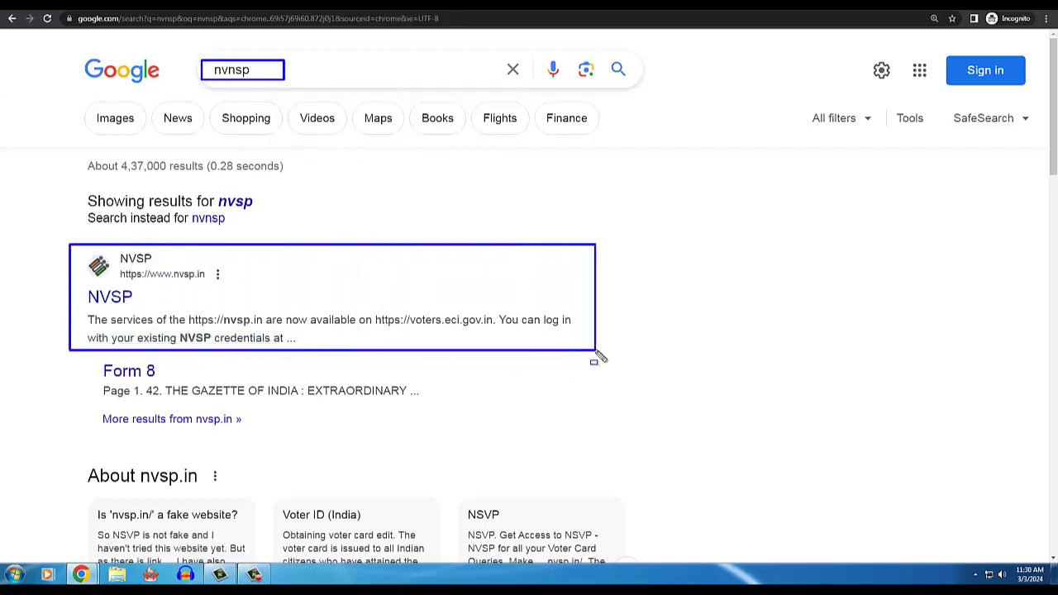
{"action": "mouse_move", "coordinate": [89, 361]}
{"action": "left_mouse_down"}
{"action": "mouse_move", "coordinate": [314, 434]}
{"action": "mouse_move", "coordinate": [427, 434]}
{"action": "left_mouse_up"}
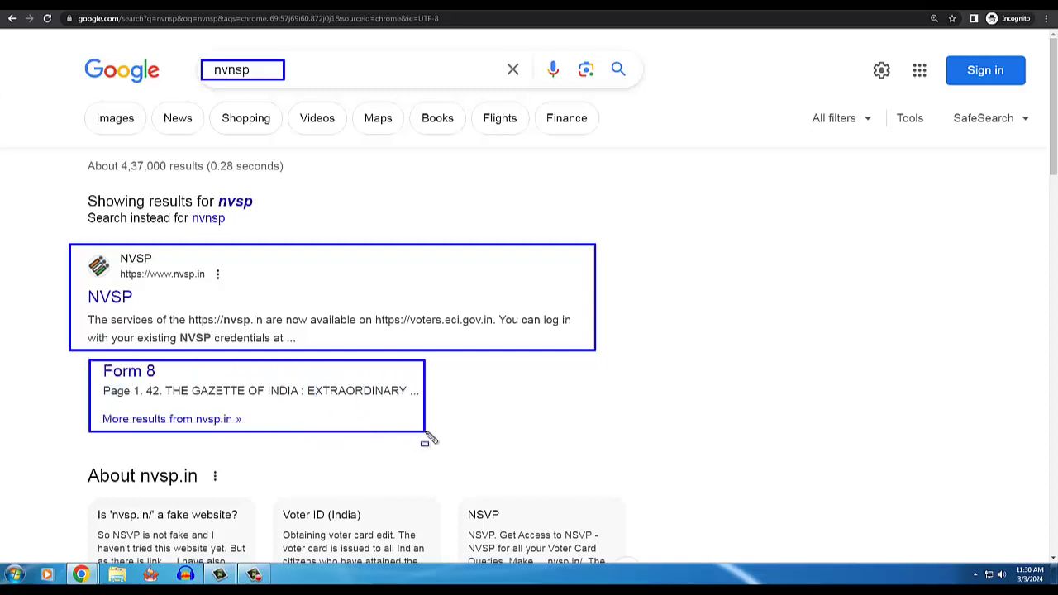
{"action": "key", "text": "Escape"}
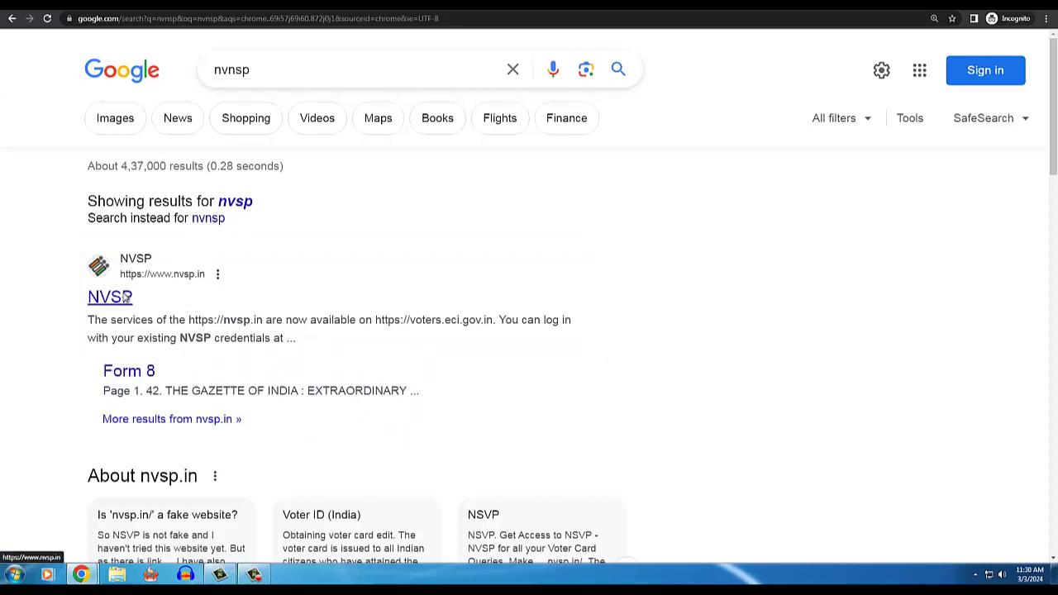
{"action": "left_click", "coordinate": [130, 296]}
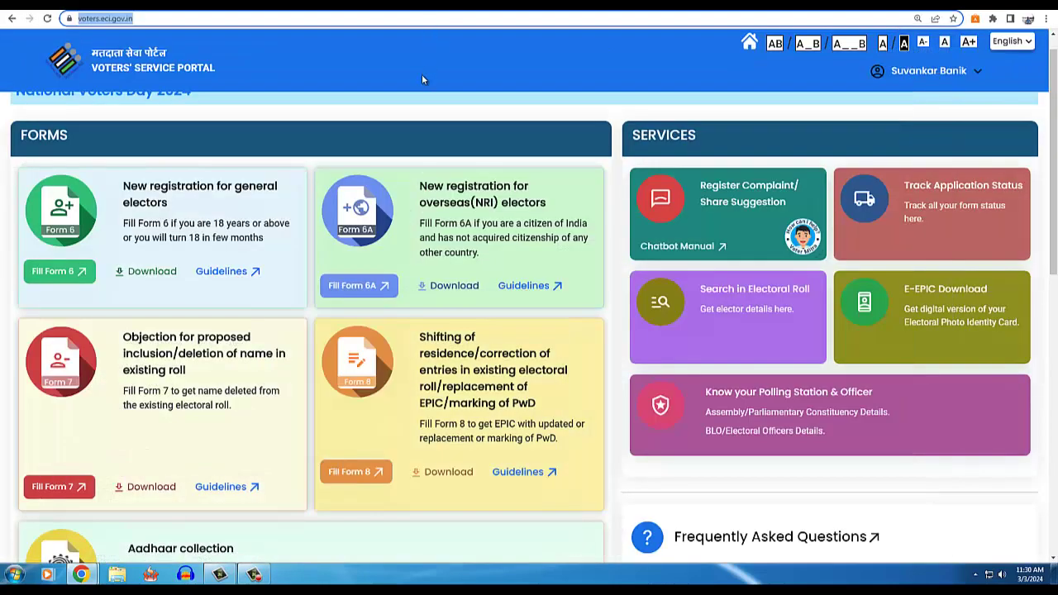
{"action": "left_click", "coordinate": [298, 18]}
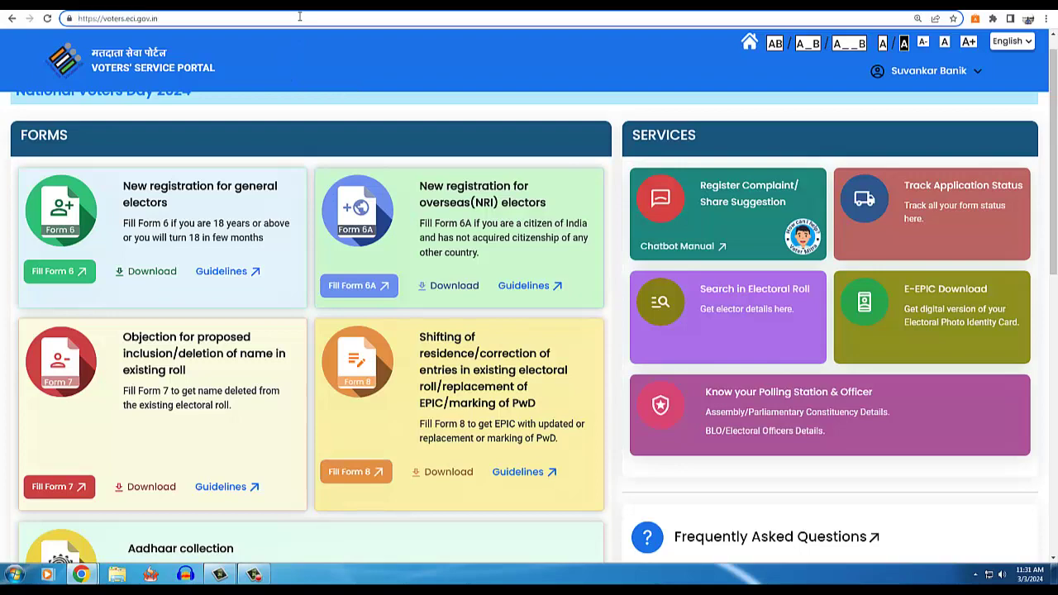
{"action": "key", "text": "ctrl+a"}
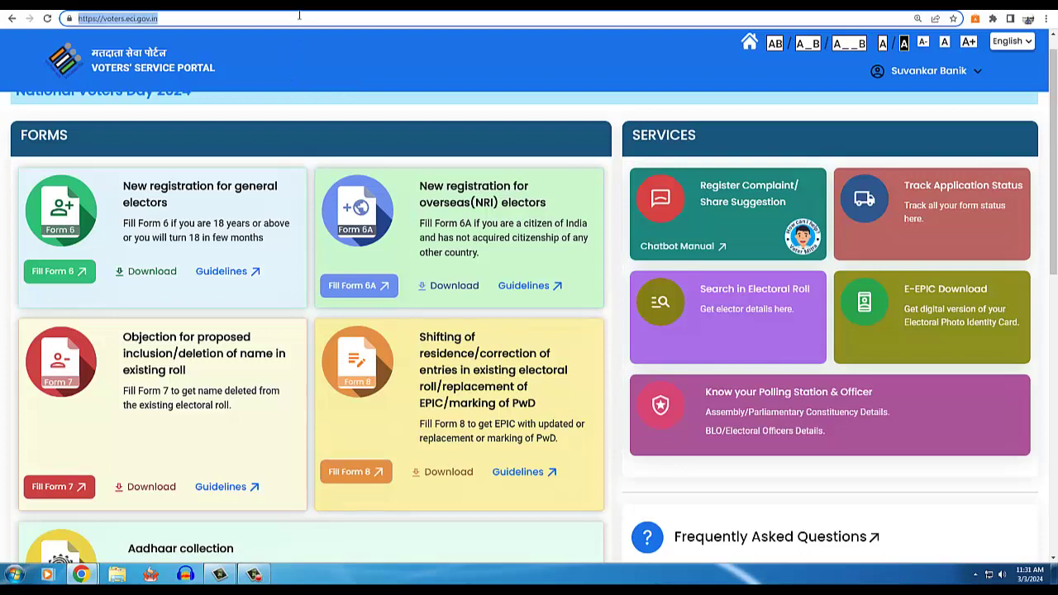
{"action": "type", "text": "nvsp.in"}
{"action": "key", "text": "Return"}
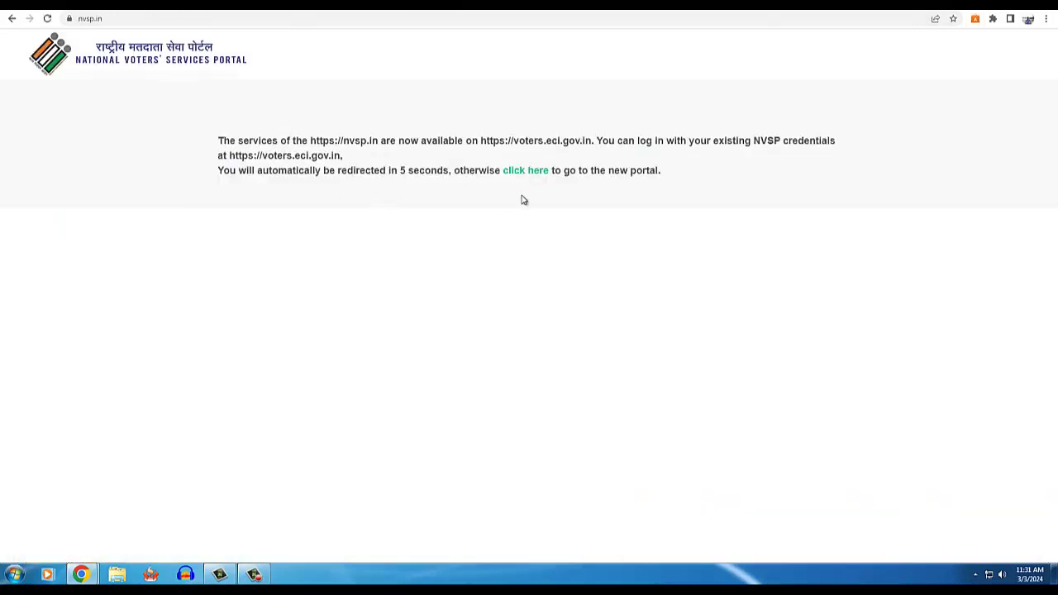
{"action": "left_click", "coordinate": [529, 172]}
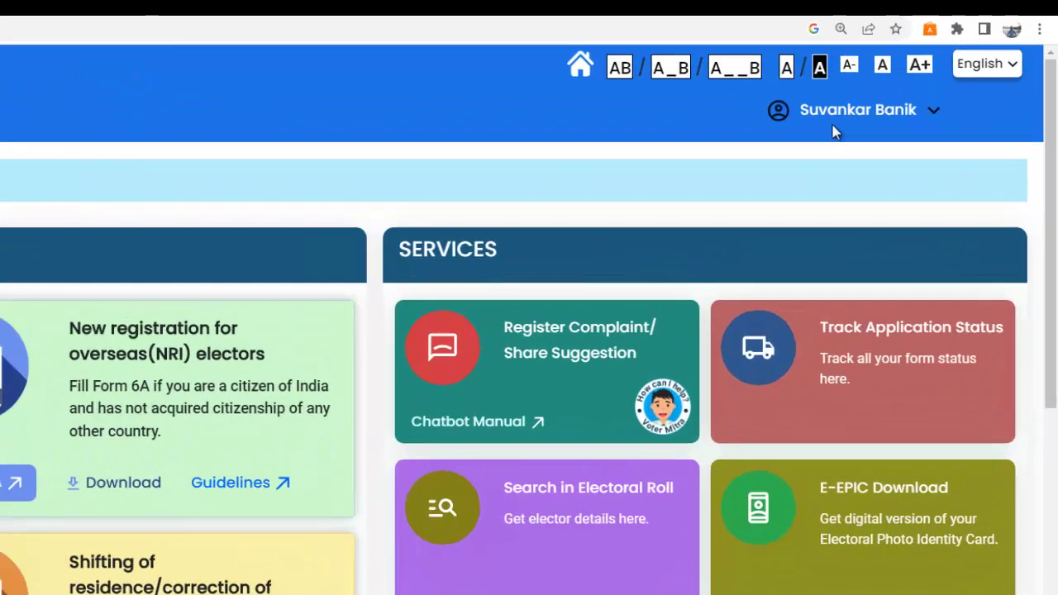
{"action": "left_click", "coordinate": [918, 73]}
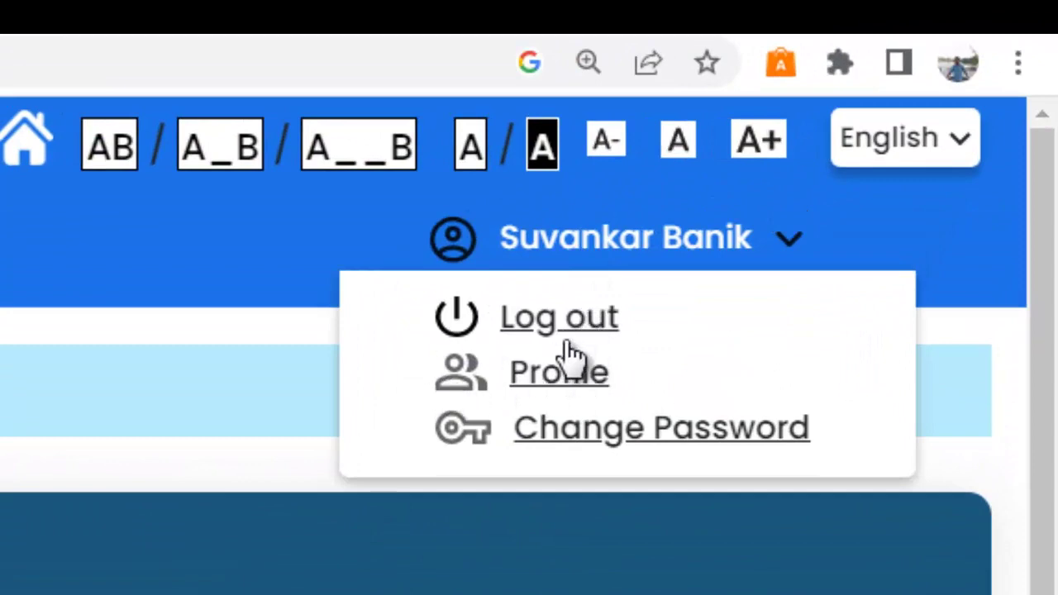
{"action": "left_click", "coordinate": [538, 372]}
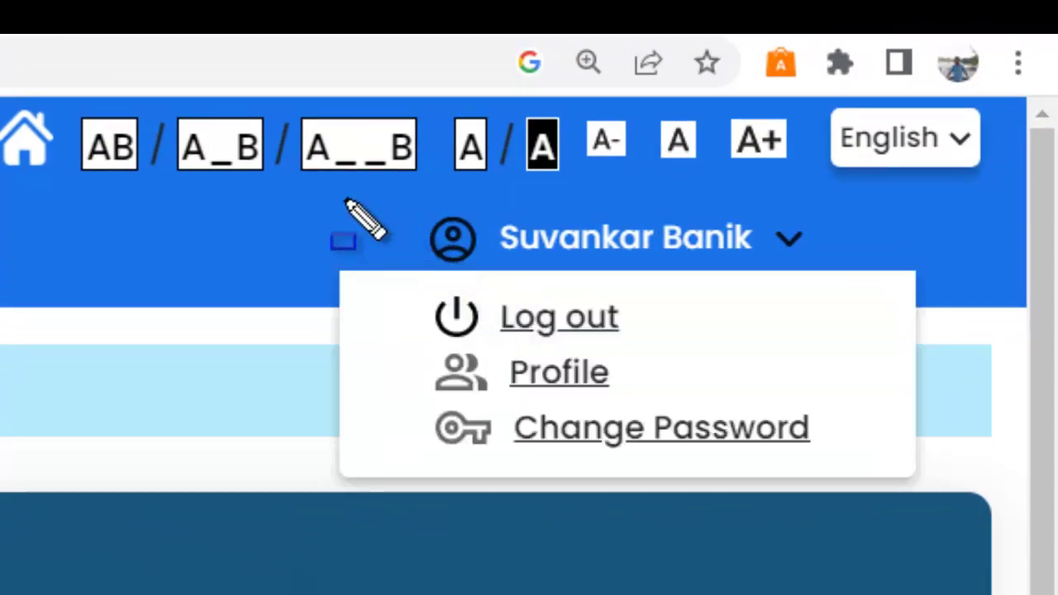
{"action": "mouse_move", "coordinate": [343, 187]}
{"action": "left_mouse_down"}
{"action": "mouse_move", "coordinate": [622, 368]}
{"action": "mouse_move", "coordinate": [811, 455]}
{"action": "mouse_move", "coordinate": [870, 460]}
{"action": "left_mouse_up"}
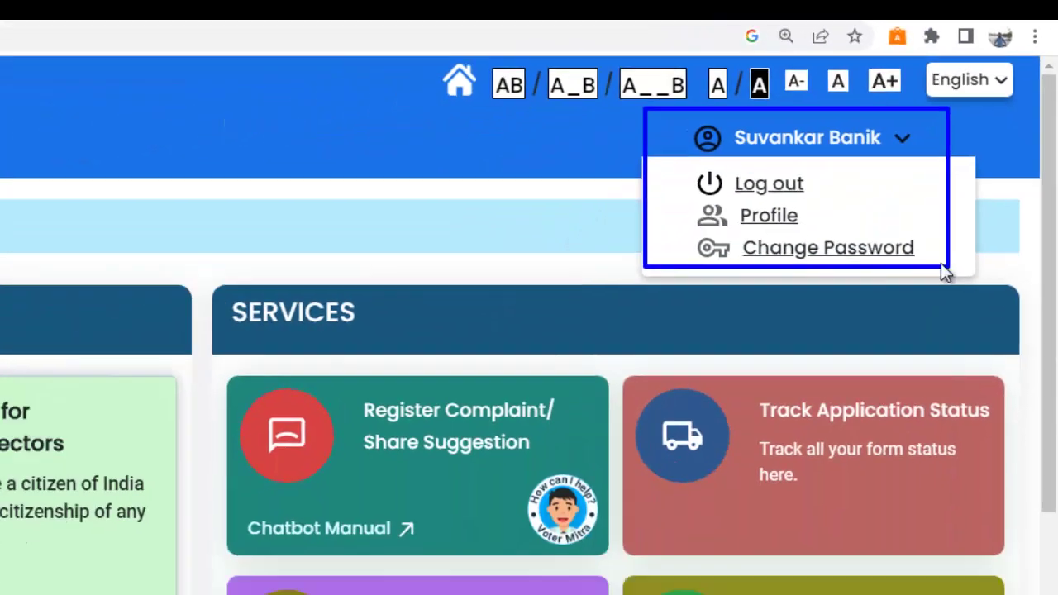
{"action": "left_click", "coordinate": [107, 424]}
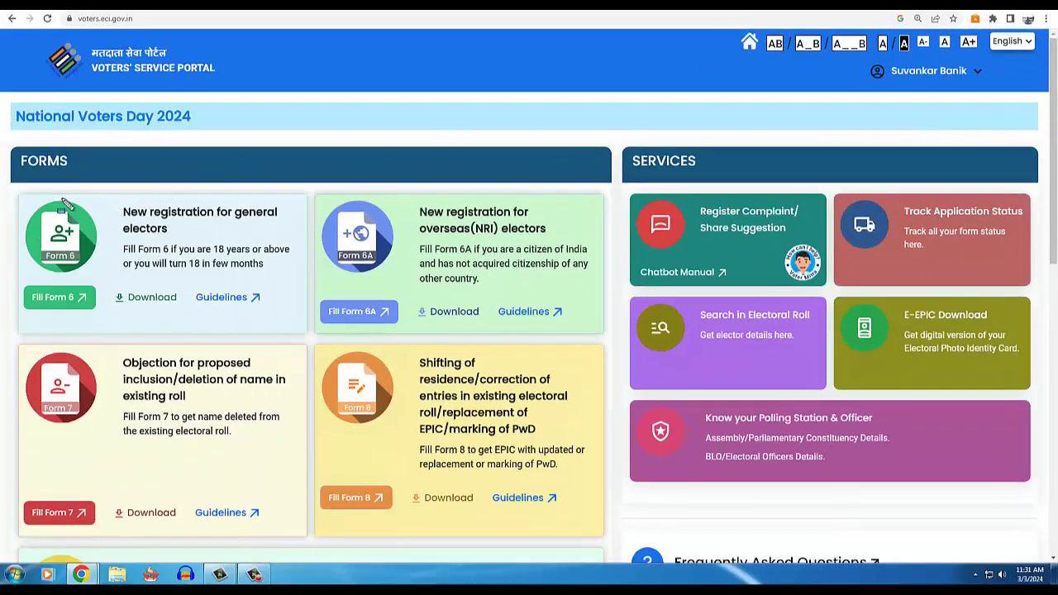
{"action": "mouse_move", "coordinate": [24, 193]}
{"action": "left_mouse_down"}
{"action": "mouse_move", "coordinate": [106, 289]}
{"action": "mouse_move", "coordinate": [303, 324]}
{"action": "left_mouse_up"}
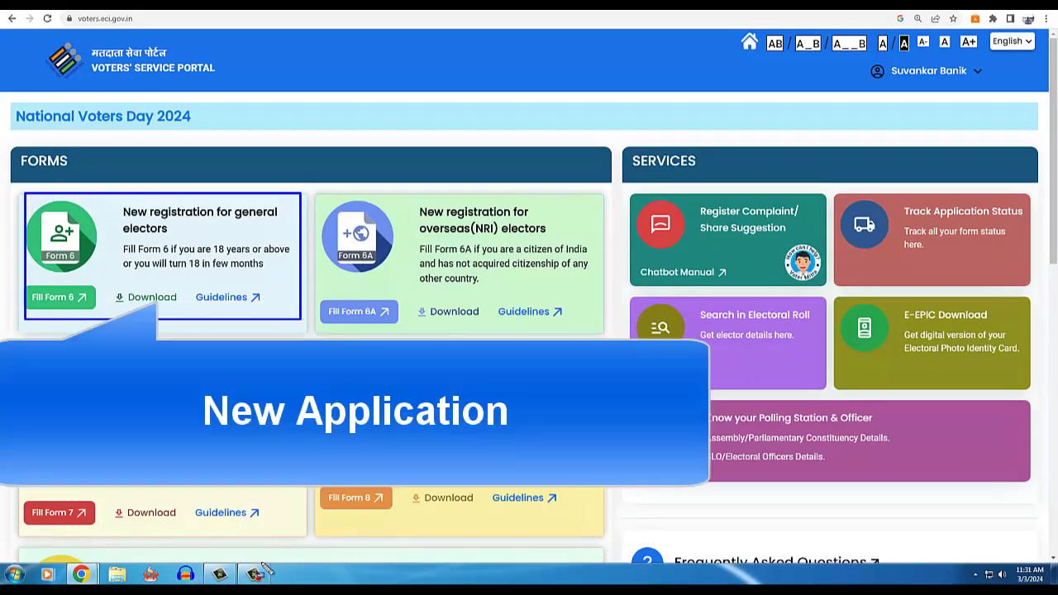
{"action": "left_click", "coordinate": [255, 574]}
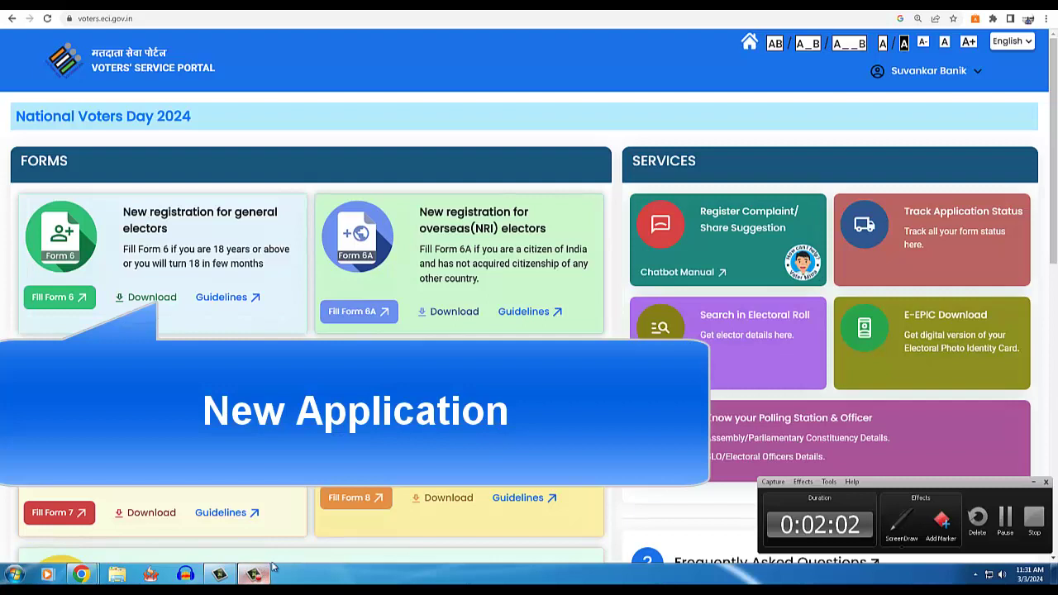
{"action": "left_click", "coordinate": [901, 519]}
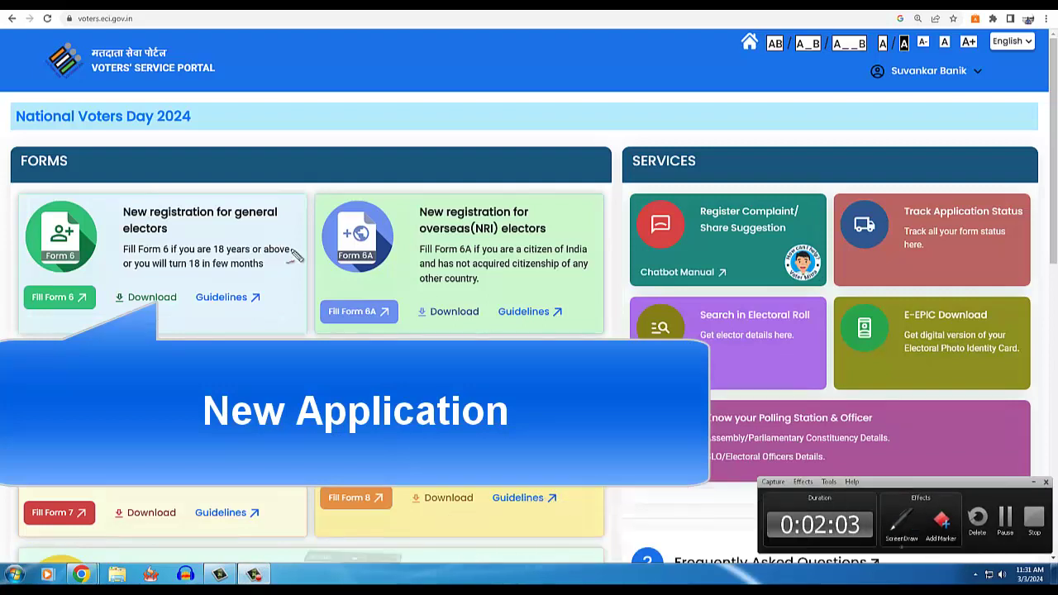
{"action": "left_click_drag", "start_coordinate": [164, 229], "coordinate": [255, 231]}
{"action": "left_click_drag", "start_coordinate": [144, 236], "coordinate": [171, 234]}
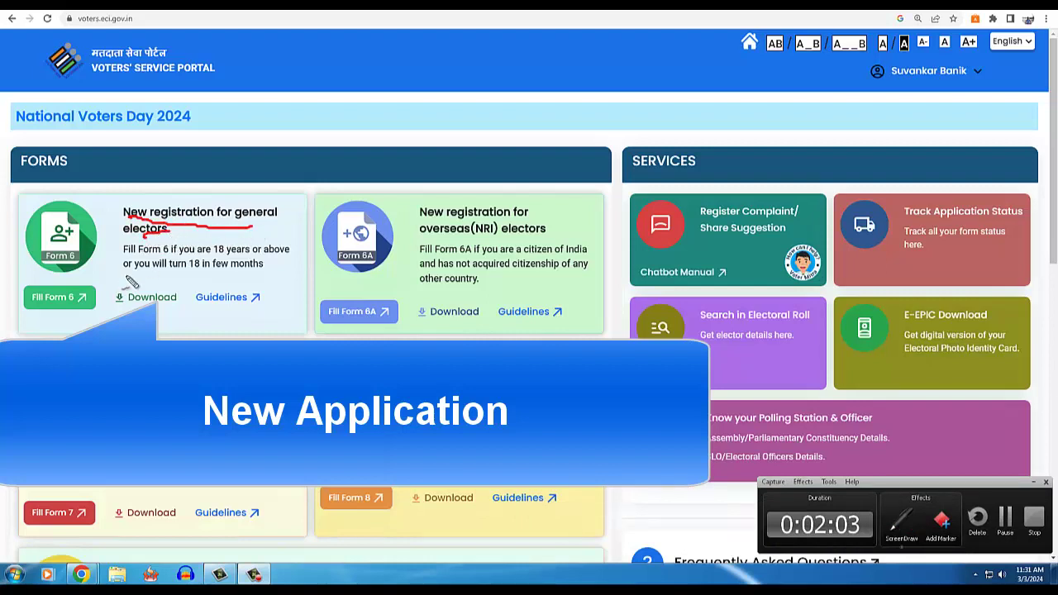
{"action": "mouse_move", "coordinate": [98, 285]}
{"action": "left_mouse_down"}
{"action": "mouse_move", "coordinate": [87, 327]}
{"action": "mouse_move", "coordinate": [10, 302]}
{"action": "mouse_move", "coordinate": [101, 283]}
{"action": "left_mouse_up"}
{"action": "mouse_move", "coordinate": [168, 315]}
{"action": "left_mouse_down"}
{"action": "mouse_move", "coordinate": [173, 339]}
{"action": "mouse_move", "coordinate": [191, 341]}
{"action": "mouse_move", "coordinate": [194, 315]}
{"action": "mouse_move", "coordinate": [217, 326]}
{"action": "mouse_move", "coordinate": [281, 299]}
{"action": "left_mouse_up"}
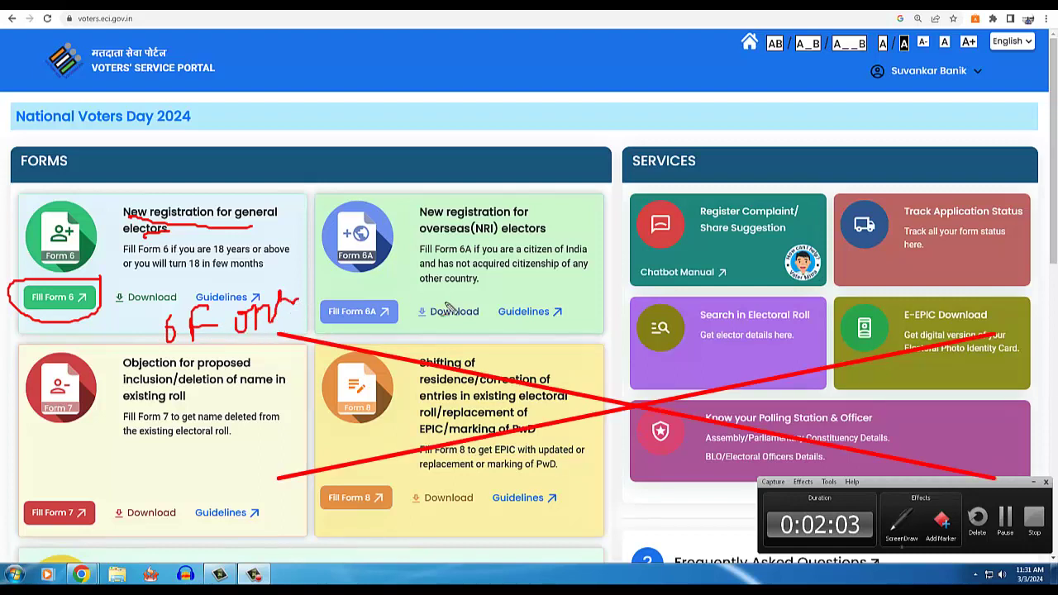
{"action": "left_click_drag", "start_coordinate": [493, 296], "coordinate": [543, 281]}
{"action": "mouse_move", "coordinate": [360, 294]}
{"action": "left_mouse_down"}
{"action": "mouse_move", "coordinate": [376, 347]}
{"action": "mouse_move", "coordinate": [378, 286]}
{"action": "mouse_move", "coordinate": [357, 285]}
{"action": "left_mouse_up"}
{"action": "mouse_move", "coordinate": [322, 188]}
{"action": "left_mouse_down"}
{"action": "mouse_move", "coordinate": [314, 341]}
{"action": "mouse_move", "coordinate": [603, 324]}
{"action": "mouse_move", "coordinate": [595, 216]}
{"action": "mouse_move", "coordinate": [441, 198]}
{"action": "mouse_move", "coordinate": [329, 204]}
{"action": "left_mouse_up"}
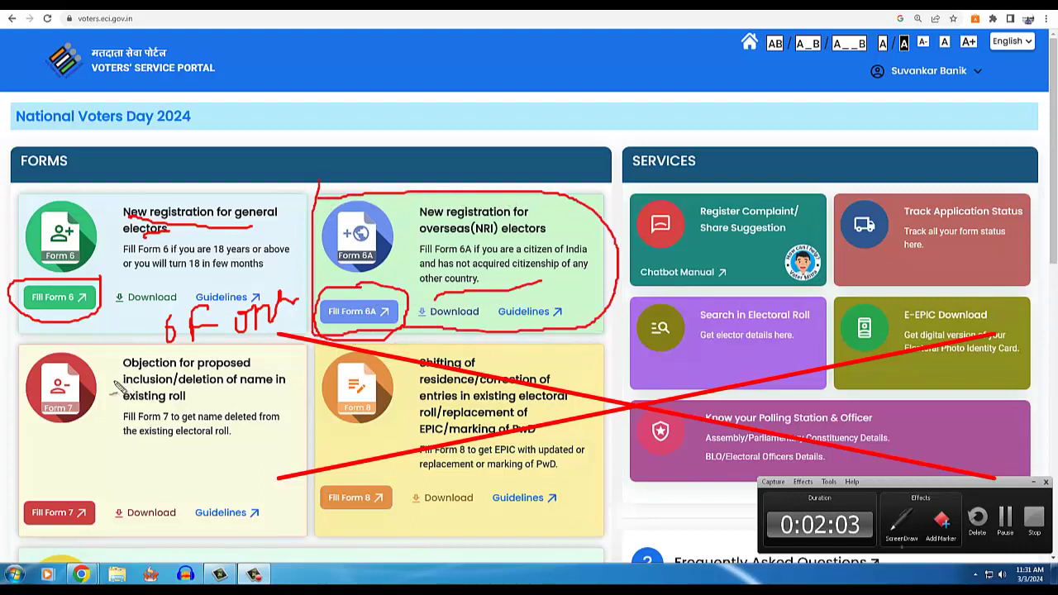
{"action": "mouse_move", "coordinate": [116, 389]}
{"action": "left_mouse_down"}
{"action": "mouse_move", "coordinate": [153, 374]}
{"action": "mouse_move", "coordinate": [250, 371]}
{"action": "left_mouse_up"}
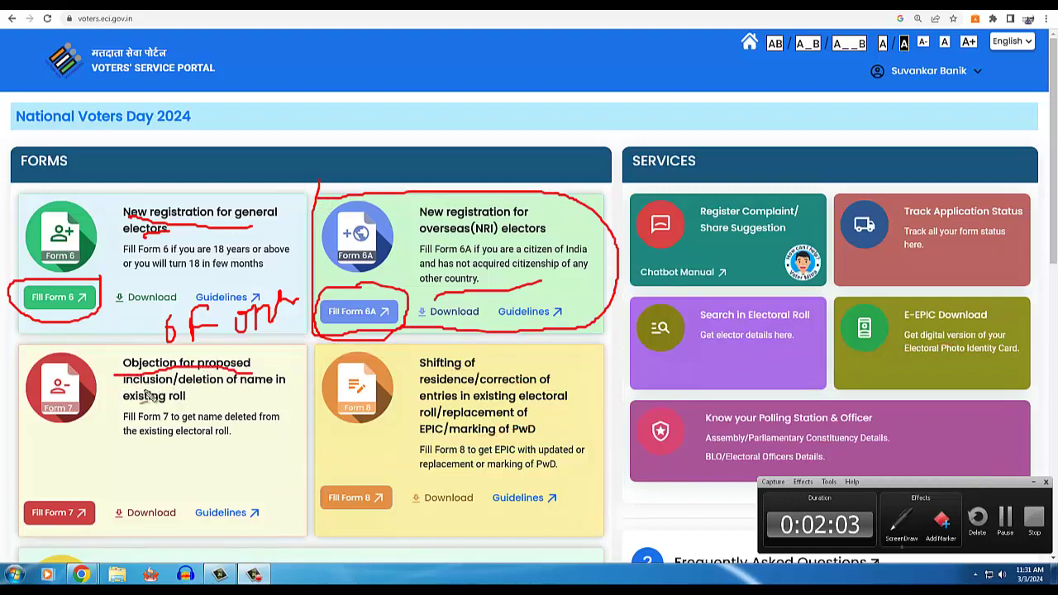
{"action": "left_click_drag", "start_coordinate": [145, 388], "coordinate": [252, 386]}
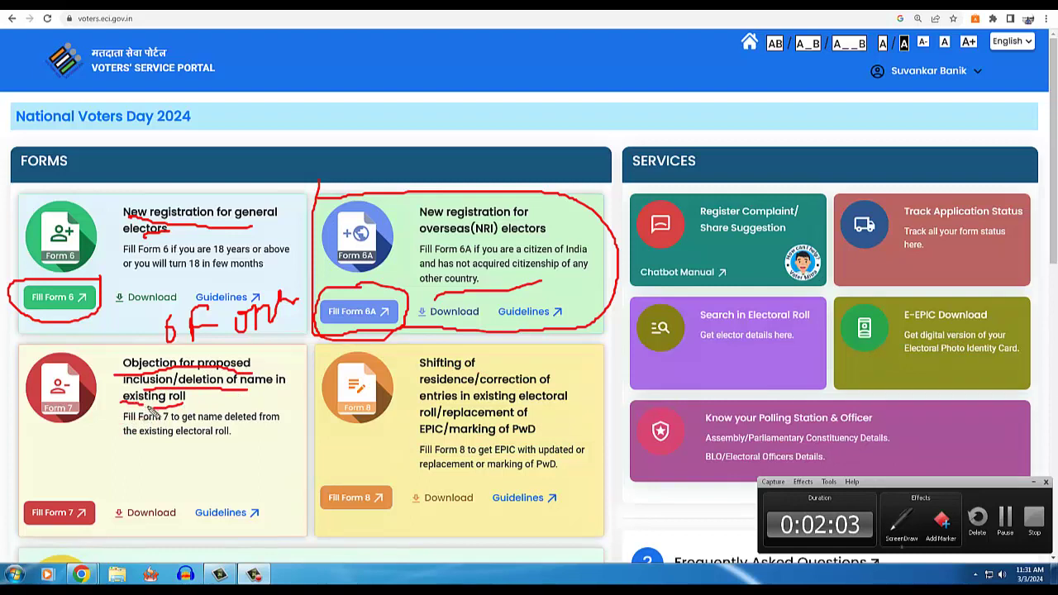
{"action": "left_click_drag", "start_coordinate": [145, 429], "coordinate": [281, 436]}
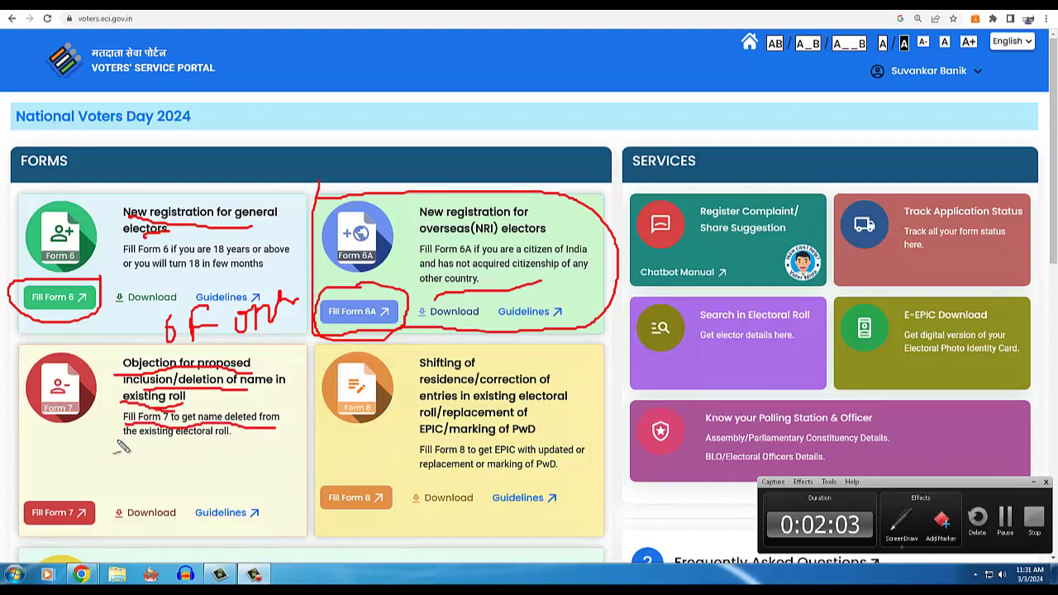
{"action": "left_click_drag", "start_coordinate": [119, 444], "coordinate": [237, 444]}
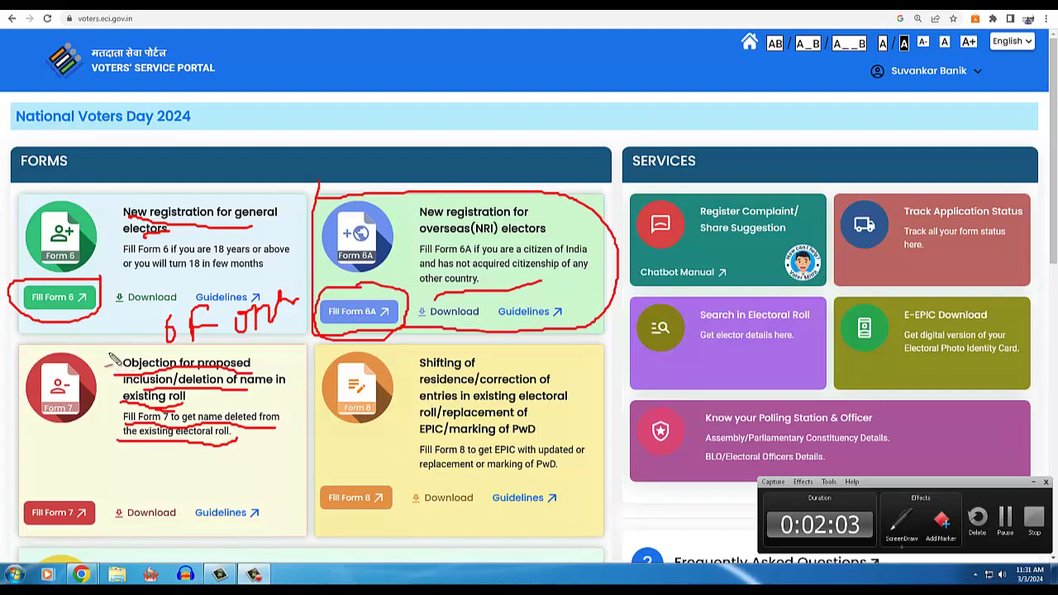
{"action": "mouse_move", "coordinate": [113, 360]}
{"action": "left_mouse_down"}
{"action": "mouse_move", "coordinate": [154, 459]}
{"action": "mouse_move", "coordinate": [254, 440]}
{"action": "mouse_move", "coordinate": [266, 353]}
{"action": "mouse_move", "coordinate": [106, 362]}
{"action": "left_mouse_up"}
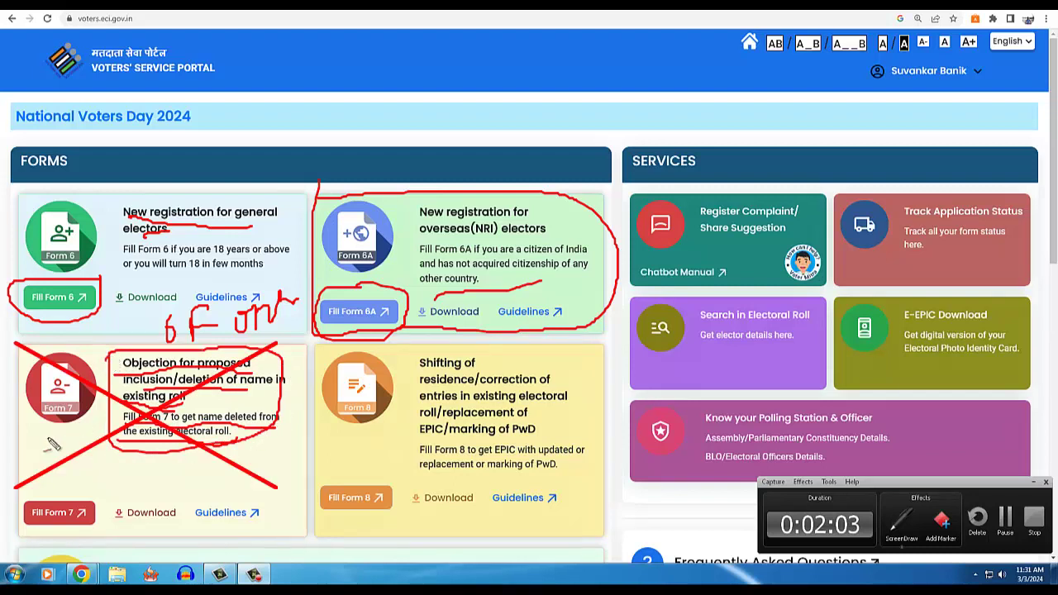
{"action": "mouse_move", "coordinate": [52, 444]}
{"action": "left_mouse_down"}
{"action": "mouse_move", "coordinate": [101, 417]}
{"action": "mouse_move", "coordinate": [40, 370]}
{"action": "mouse_move", "coordinate": [66, 440]}
{"action": "left_mouse_up"}
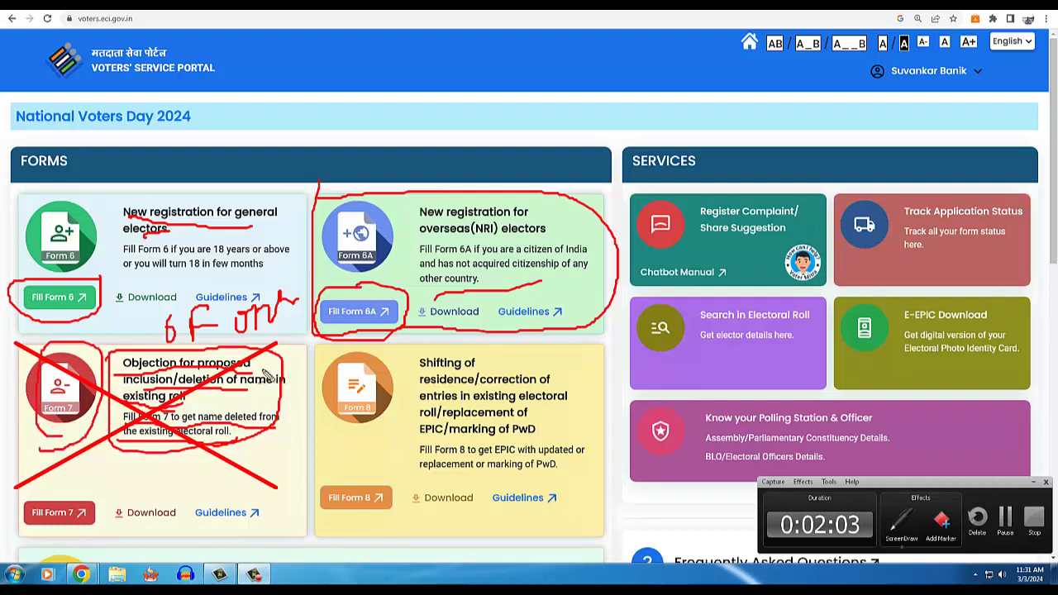
{"action": "left_click_drag", "start_coordinate": [304, 341], "coordinate": [313, 523]}
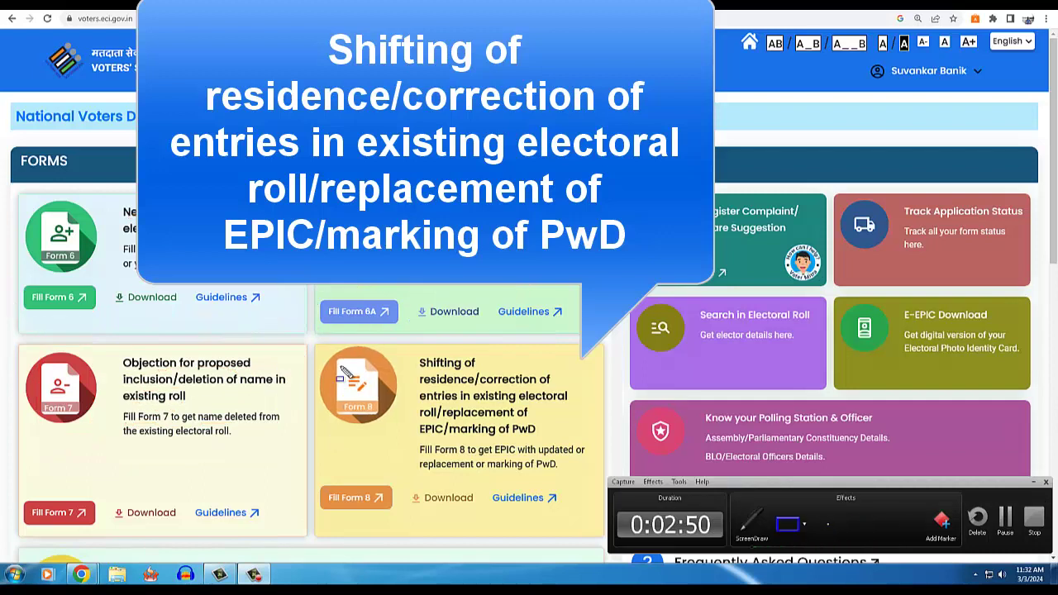
{"action": "left_click_drag", "start_coordinate": [309, 346], "coordinate": [452, 478]}
{"action": "left_click_drag", "start_coordinate": [519, 496], "coordinate": [602, 519]}
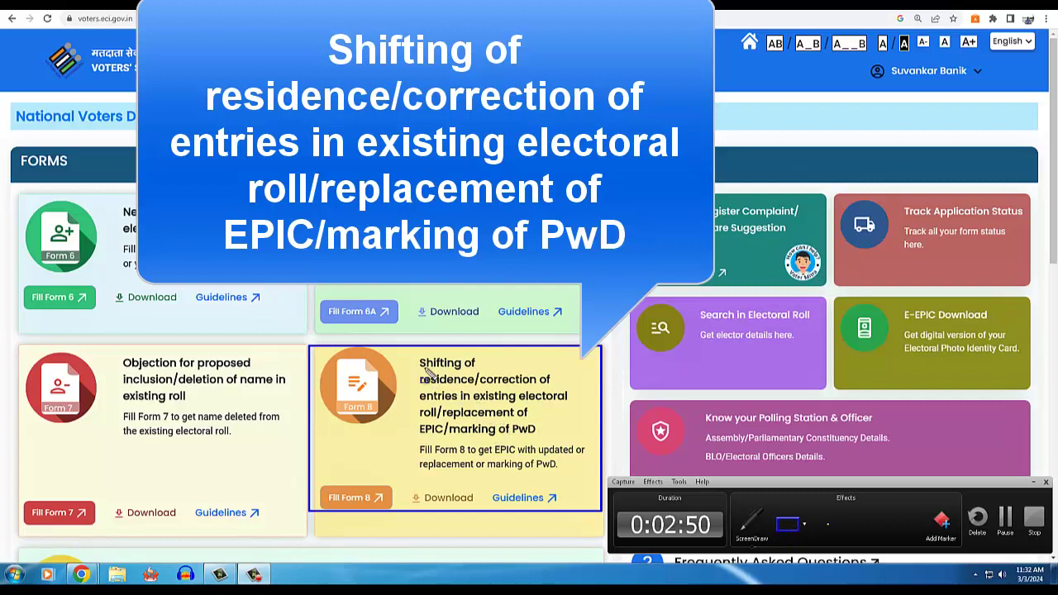
{"action": "left_click_drag", "start_coordinate": [418, 376], "coordinate": [486, 378]}
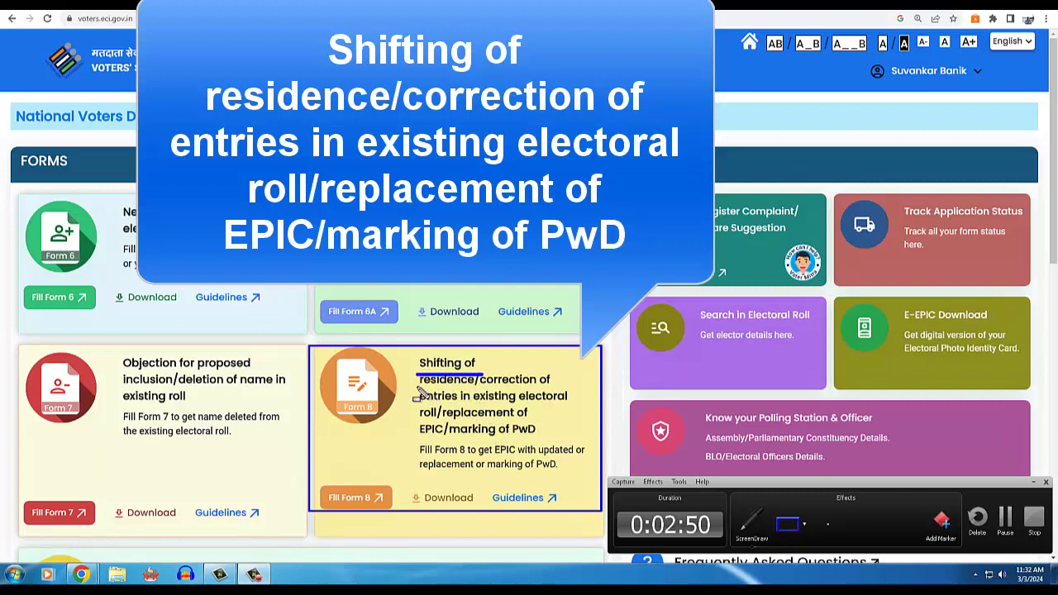
{"action": "left_click_drag", "start_coordinate": [419, 384], "coordinate": [549, 385]}
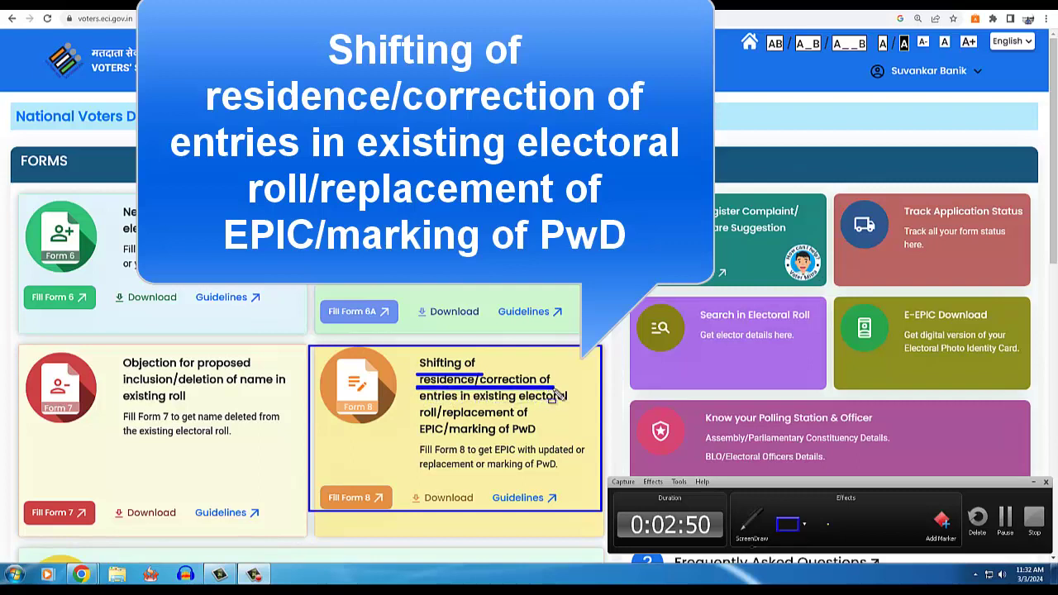
{"action": "left_click_drag", "start_coordinate": [418, 405], "coordinate": [569, 408]}
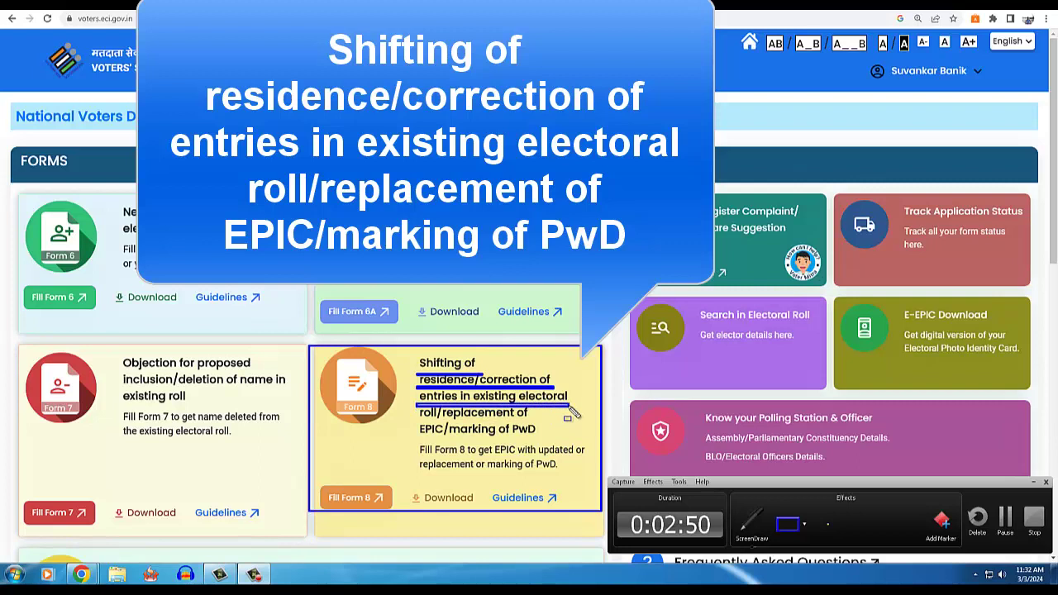
{"action": "left_click_drag", "start_coordinate": [422, 421], "coordinate": [519, 421]}
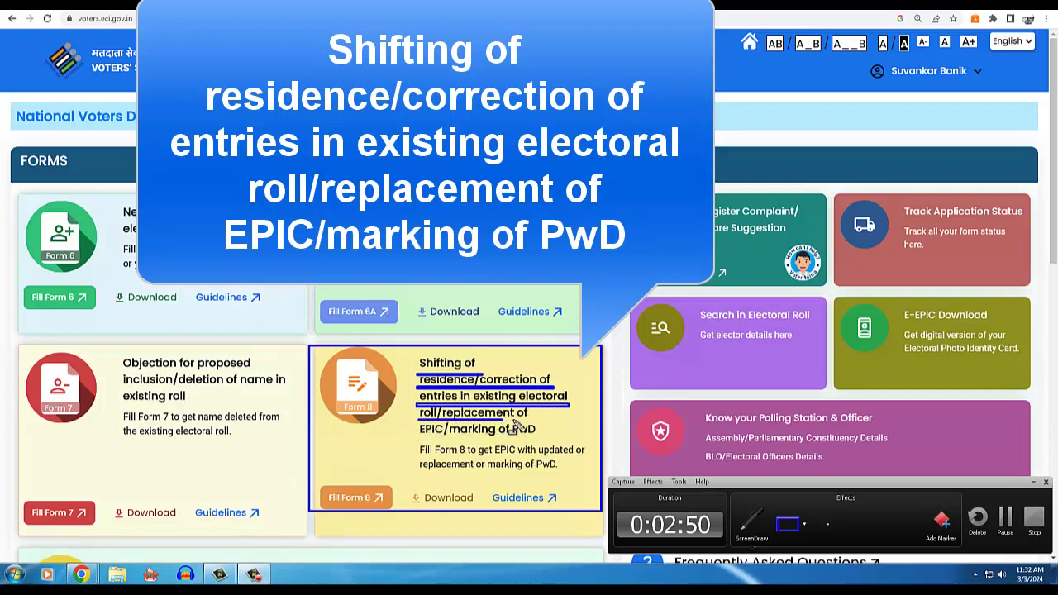
{"action": "left_click_drag", "start_coordinate": [418, 436], "coordinate": [539, 441]}
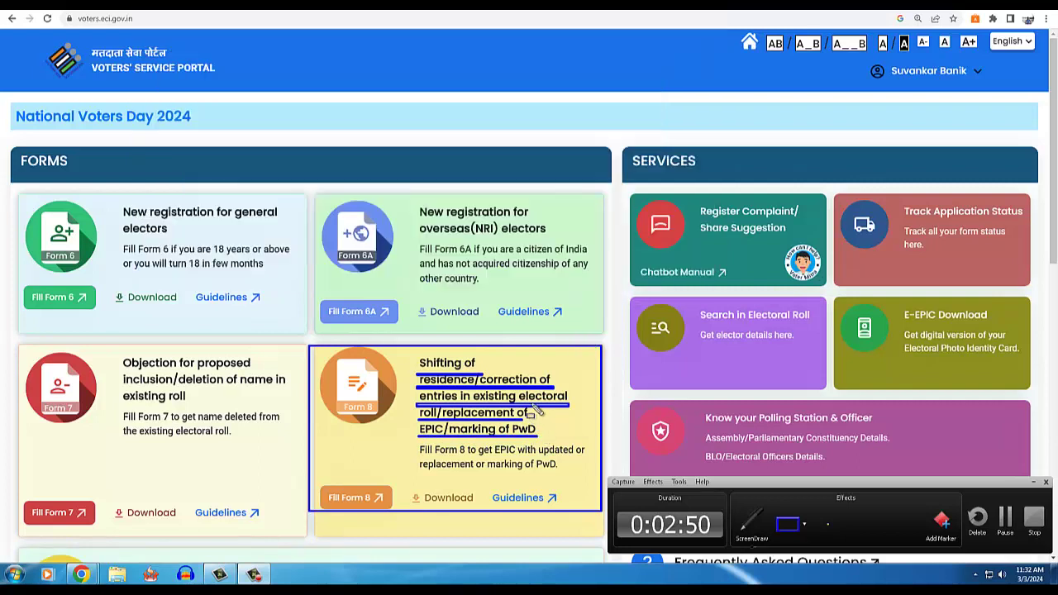
{"action": "left_click_drag", "start_coordinate": [318, 481], "coordinate": [400, 511]}
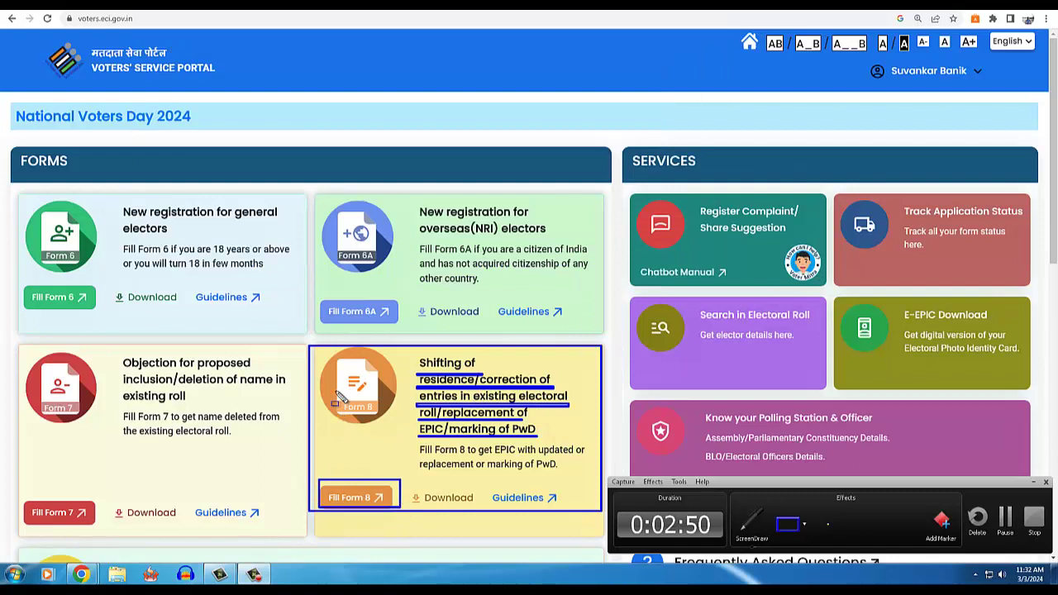
{"action": "left_click_drag", "start_coordinate": [335, 390], "coordinate": [385, 420]}
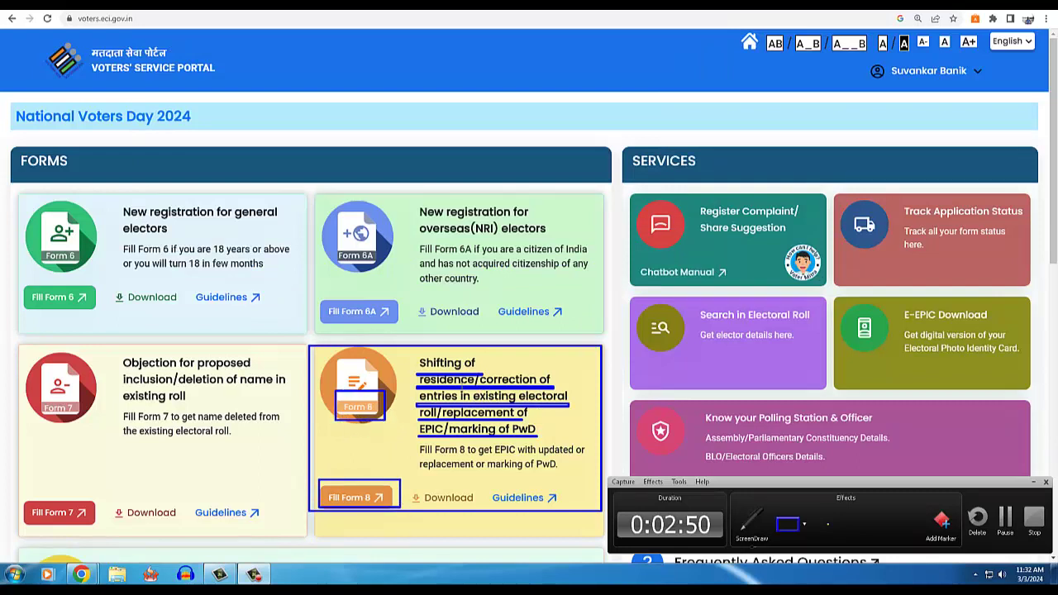
{"action": "key", "text": "Escape"}
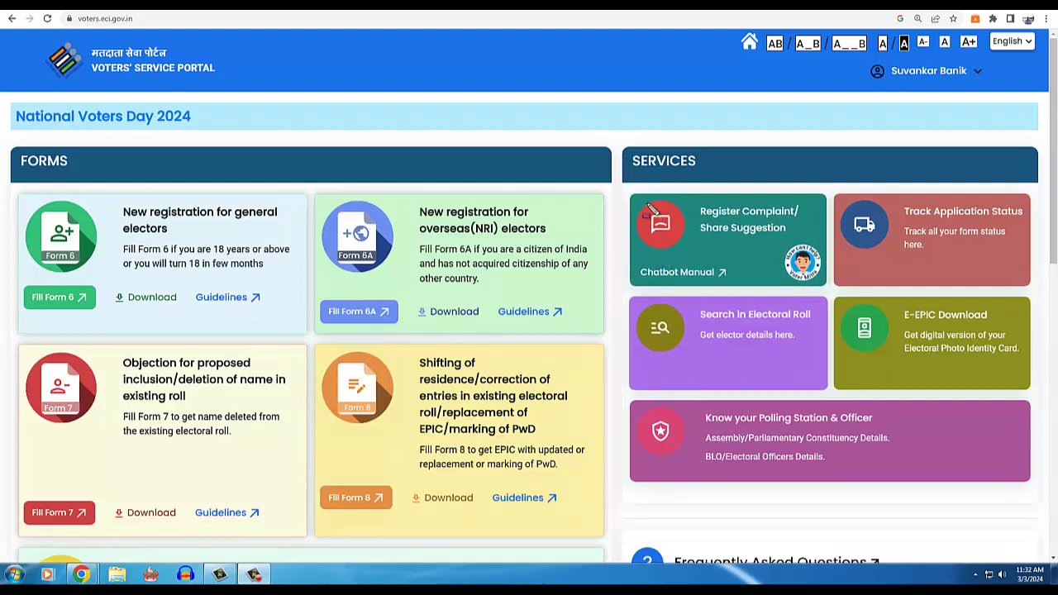
{"action": "left_click_drag", "start_coordinate": [623, 193], "coordinate": [822, 281]}
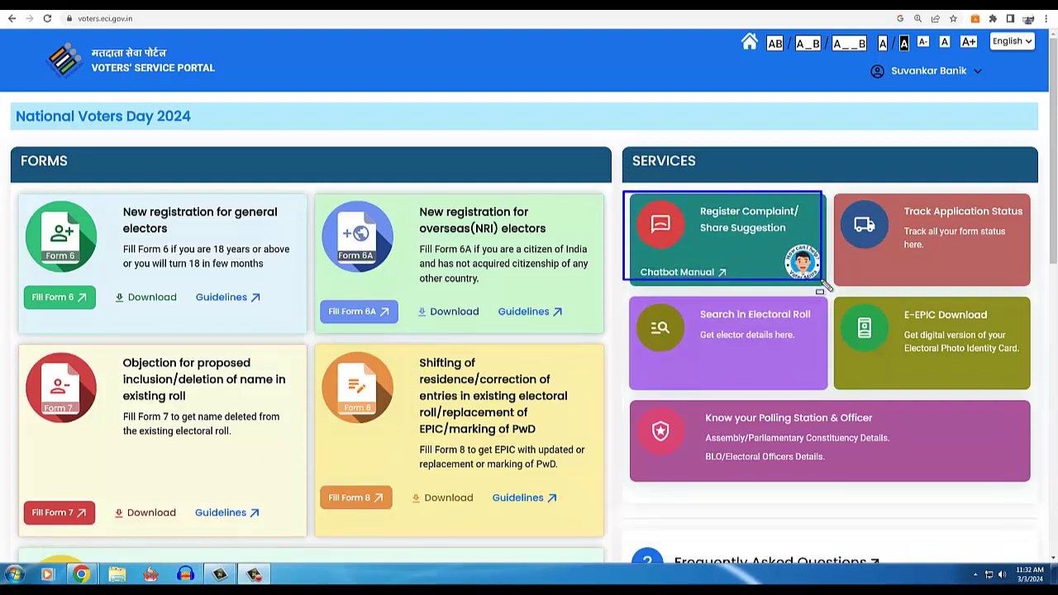
{"action": "key", "text": "Escape"}
{"action": "left_click", "coordinate": [255, 574]}
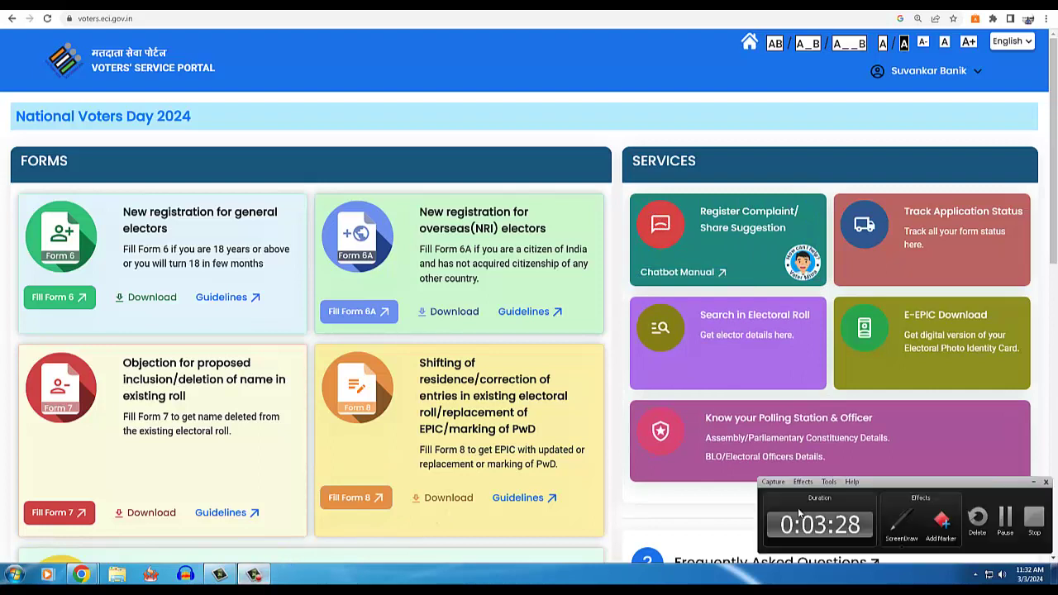
{"action": "left_click", "coordinate": [896, 530]}
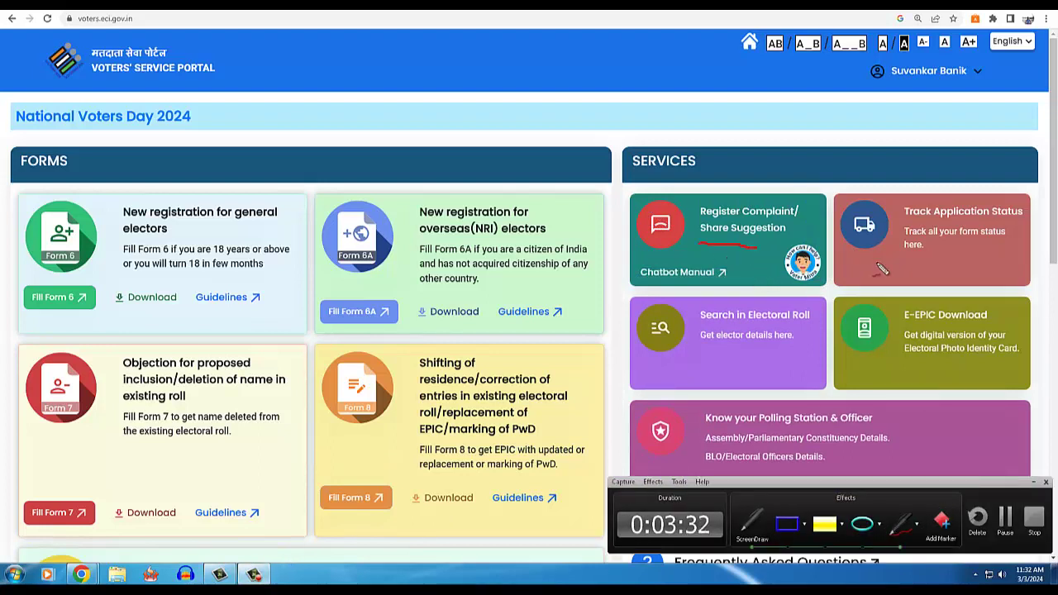
{"action": "mouse_move", "coordinate": [878, 271]}
{"action": "left_mouse_down"}
{"action": "mouse_move", "coordinate": [1008, 252]}
{"action": "mouse_move", "coordinate": [1000, 197]}
{"action": "mouse_move", "coordinate": [881, 238]}
{"action": "left_mouse_up"}
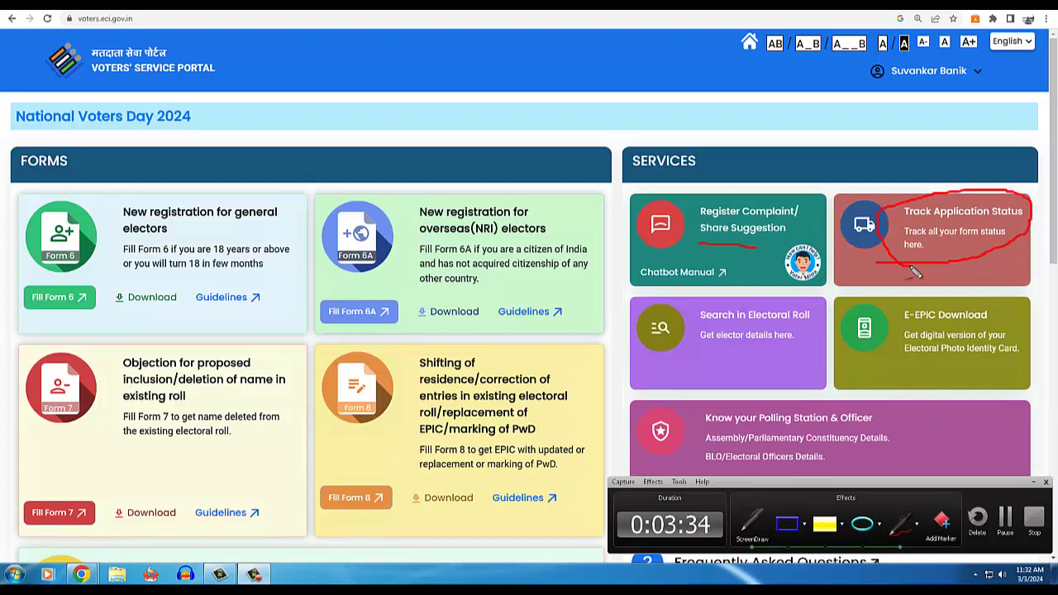
{"action": "mouse_move", "coordinate": [697, 359]}
{"action": "left_mouse_down"}
{"action": "mouse_move", "coordinate": [794, 357]}
{"action": "mouse_move", "coordinate": [815, 302]}
{"action": "mouse_move", "coordinate": [674, 285]}
{"action": "mouse_move", "coordinate": [674, 374]}
{"action": "mouse_move", "coordinate": [711, 364]}
{"action": "left_mouse_up"}
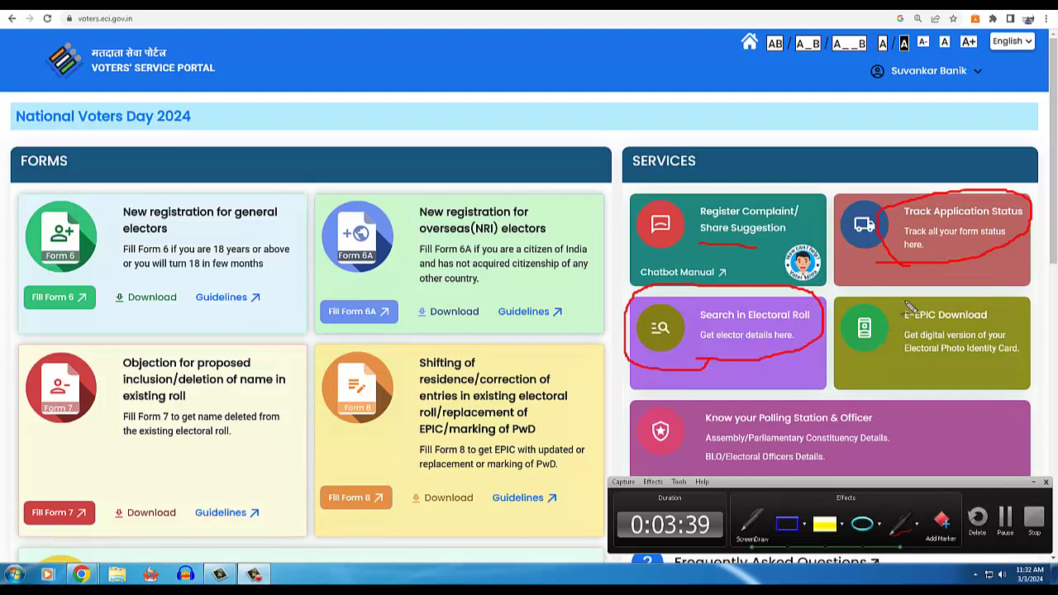
{"action": "mouse_move", "coordinate": [909, 306]}
{"action": "left_mouse_down"}
{"action": "mouse_move", "coordinate": [919, 376]}
{"action": "mouse_move", "coordinate": [1002, 363]}
{"action": "mouse_move", "coordinate": [971, 297]}
{"action": "mouse_move", "coordinate": [906, 313]}
{"action": "left_mouse_up"}
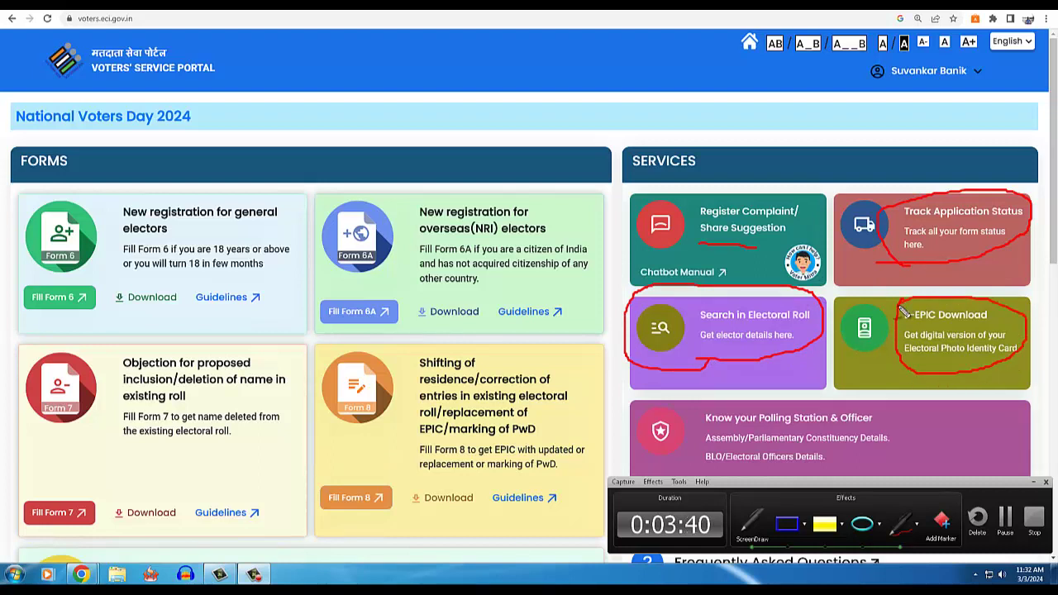
{"action": "left_click_drag", "start_coordinate": [924, 357], "coordinate": [1000, 346]}
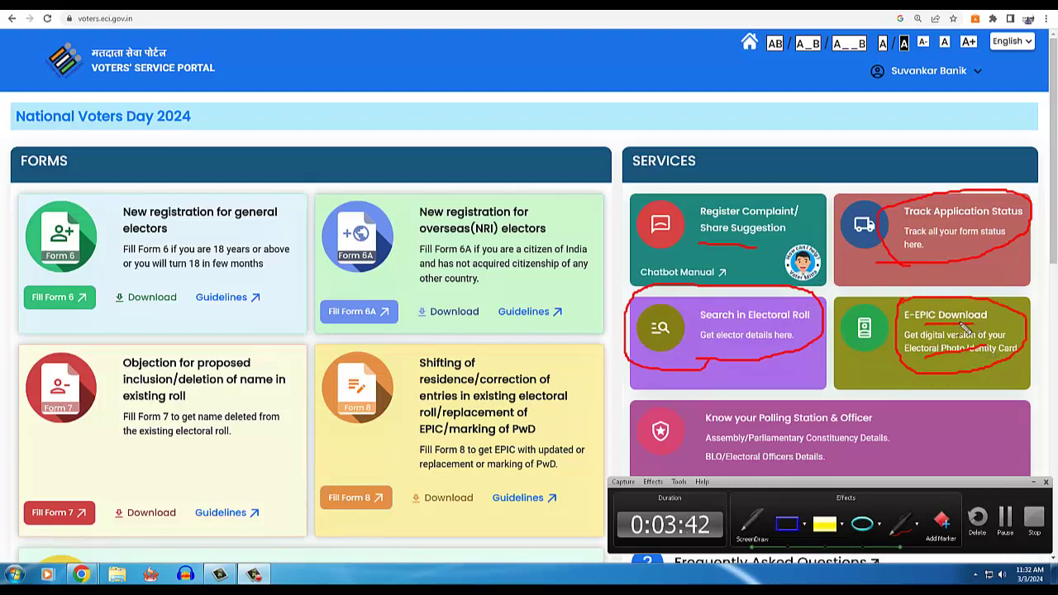
{"action": "key", "text": "Escape"}
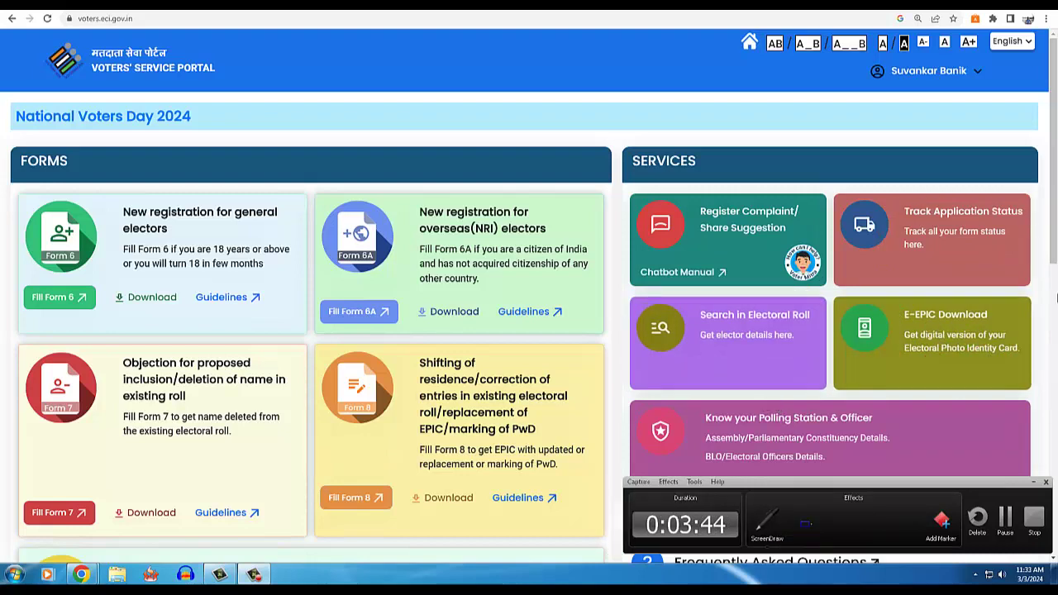
- Outline the Form 8 card on the portal home page and choose Fill Form 8
{"action": "scroll", "coordinate": [1055, 293], "scroll_direction": "down", "scroll_amount": 2}
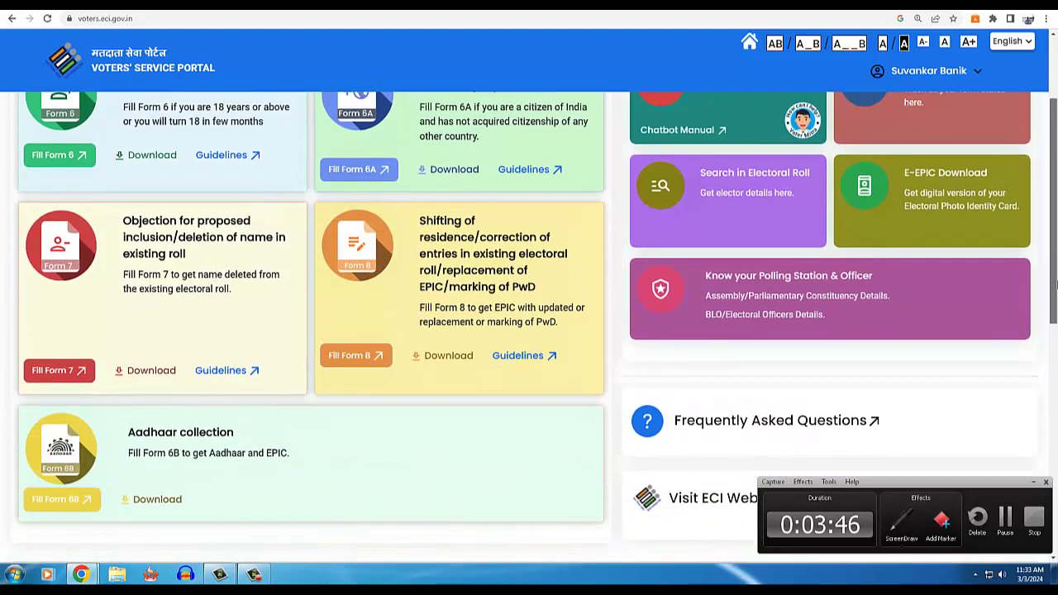
{"action": "scroll", "coordinate": [1054, 283], "scroll_direction": "up", "scroll_amount": 1}
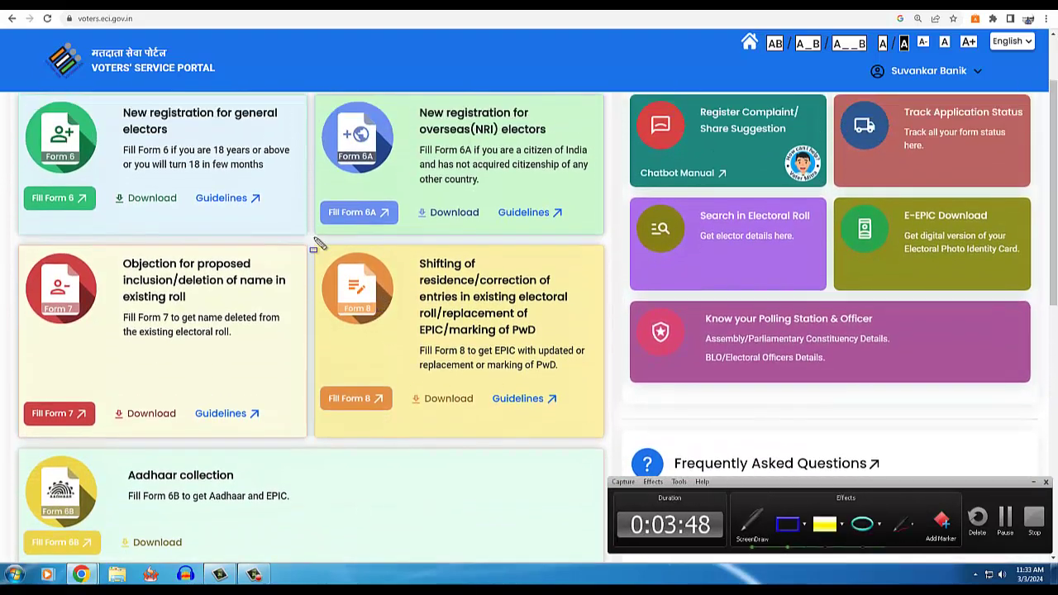
{"action": "left_click_drag", "start_coordinate": [313, 245], "coordinate": [595, 416]}
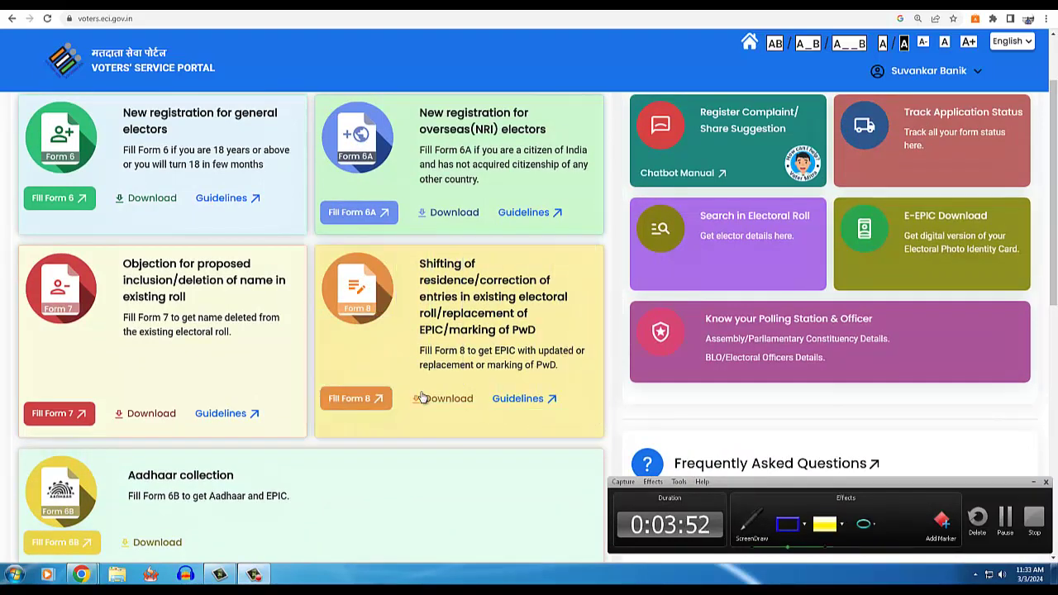
{"action": "left_click", "coordinate": [376, 398]}
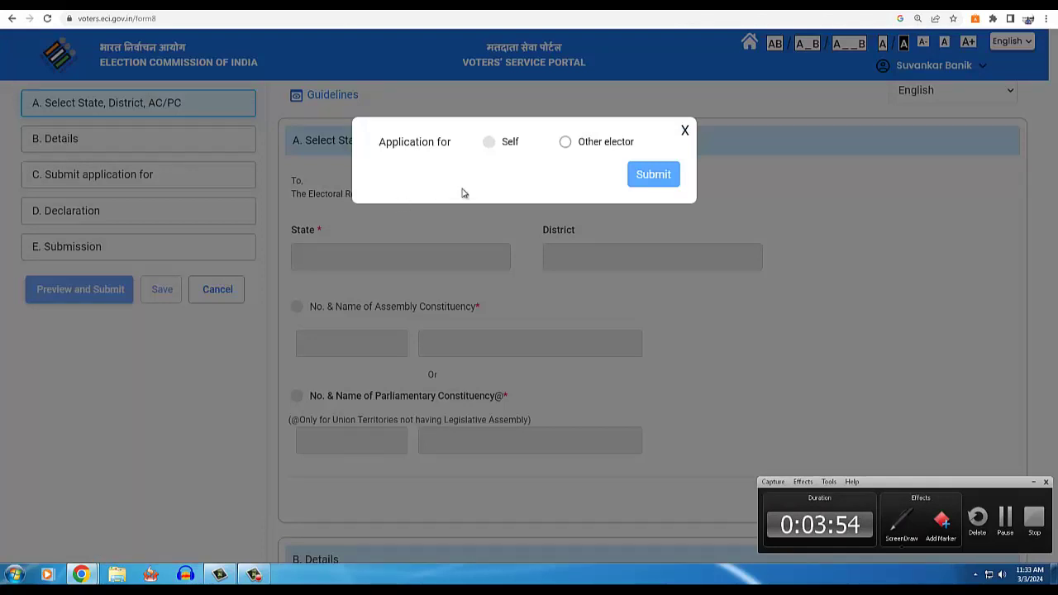
- Choose Other elector, fill in the saved EPIC number and submit it
{"action": "key", "text": "ctrl+shift+d"}
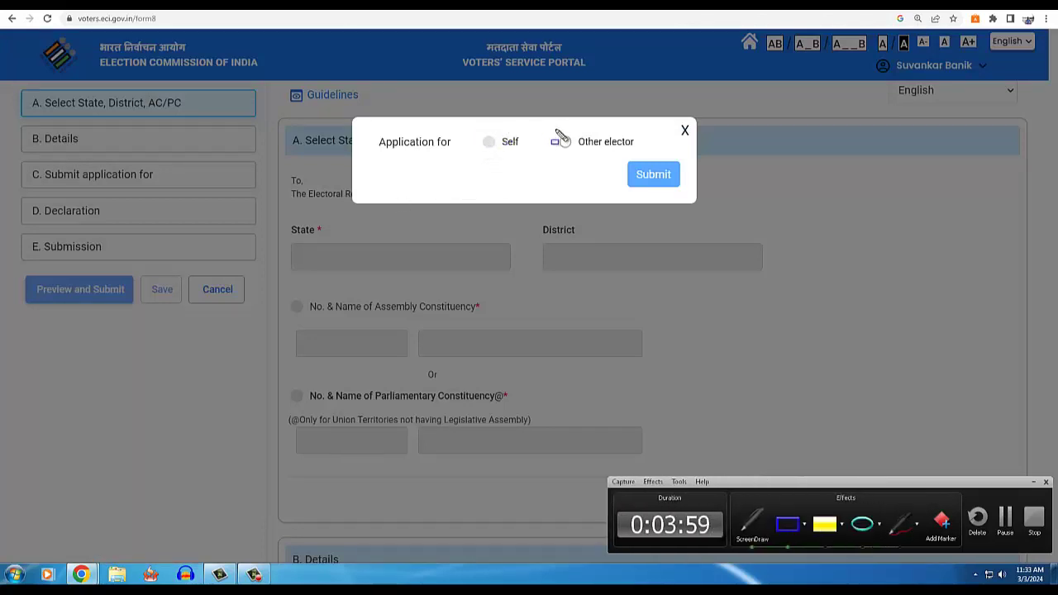
{"action": "mouse_move", "coordinate": [552, 129]}
{"action": "left_mouse_down"}
{"action": "mouse_move", "coordinate": [604, 155]}
{"action": "mouse_move", "coordinate": [646, 151]}
{"action": "left_mouse_up"}
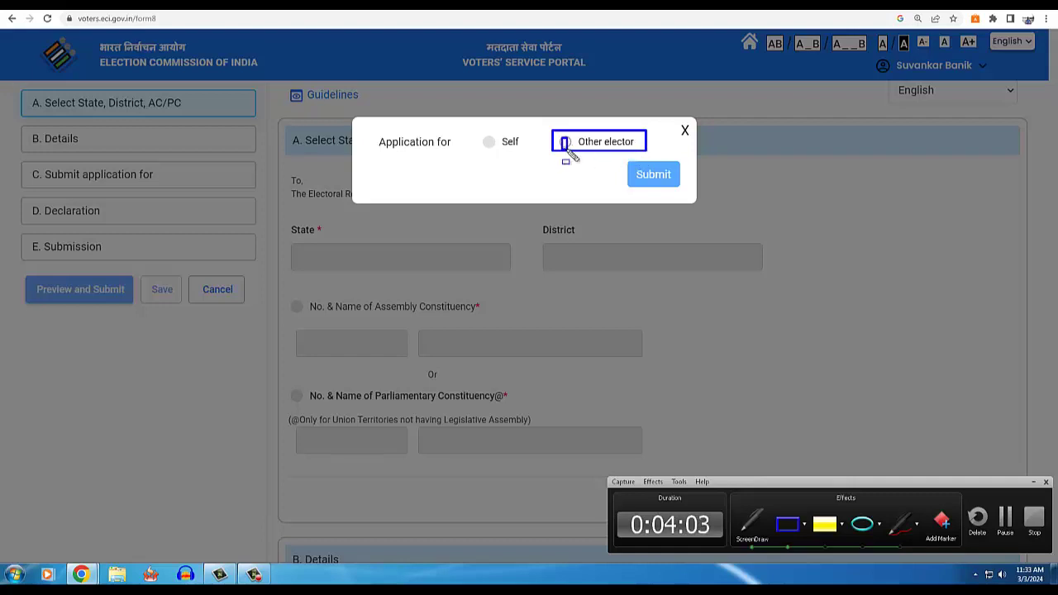
{"action": "key", "text": "ctrl+shift+d"}
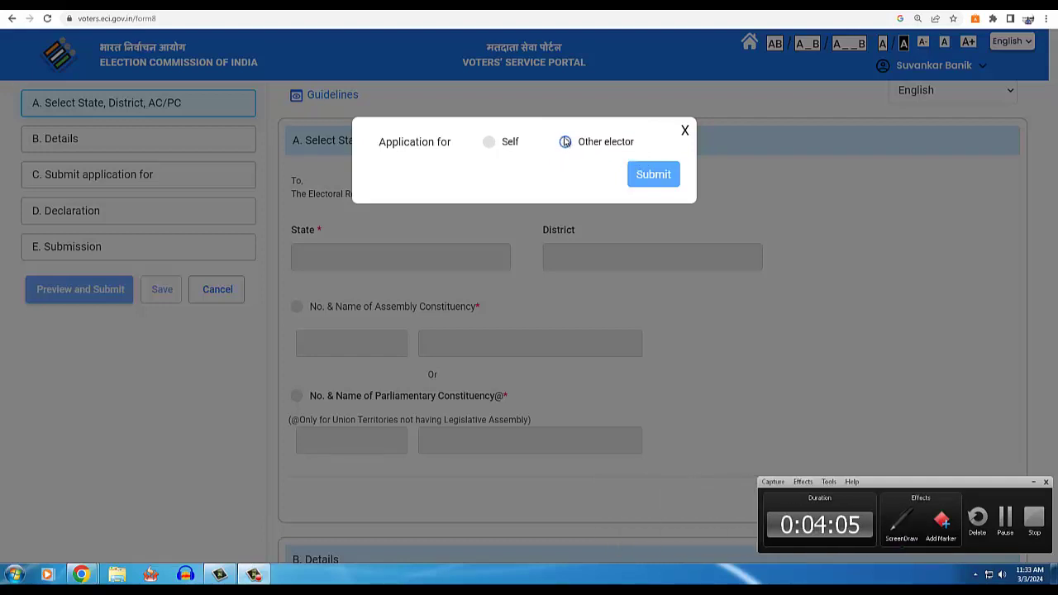
{"action": "left_click", "coordinate": [565, 142]}
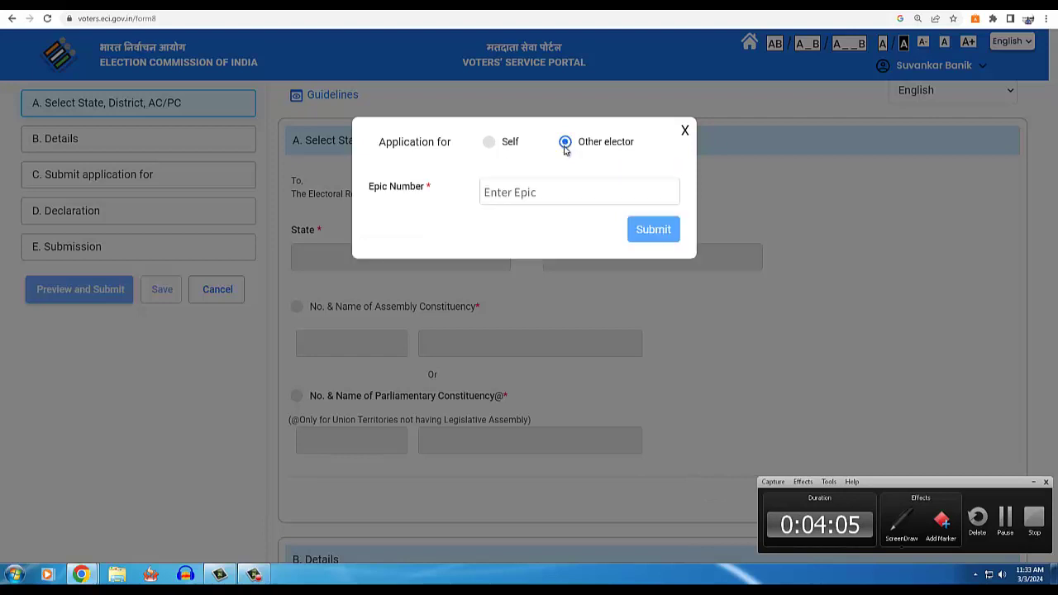
{"action": "left_click", "coordinate": [515, 197]}
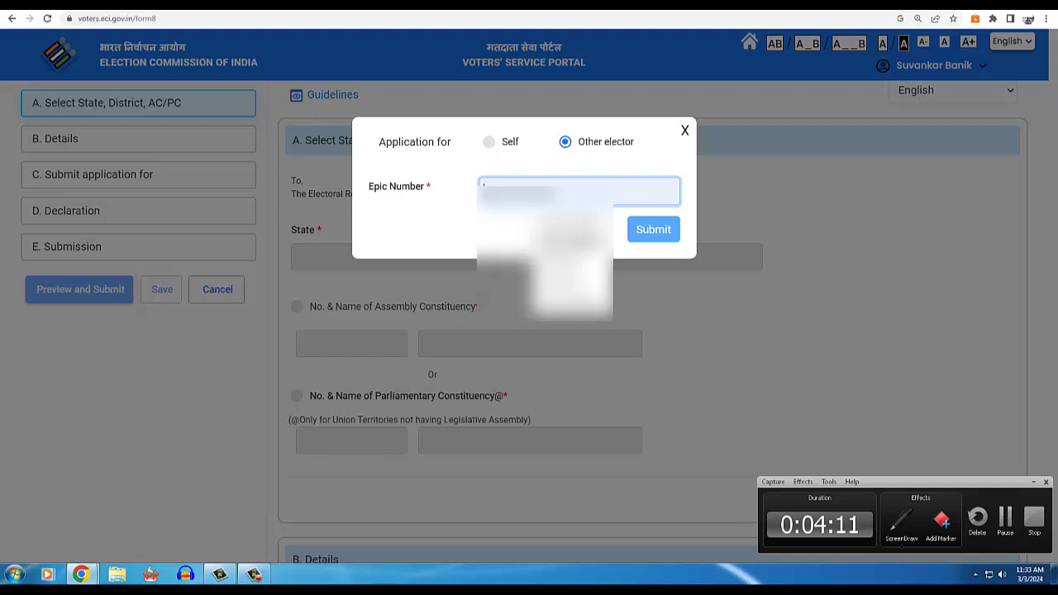
{"action": "left_click", "coordinate": [575, 239]}
{"action": "left_click", "coordinate": [647, 232]}
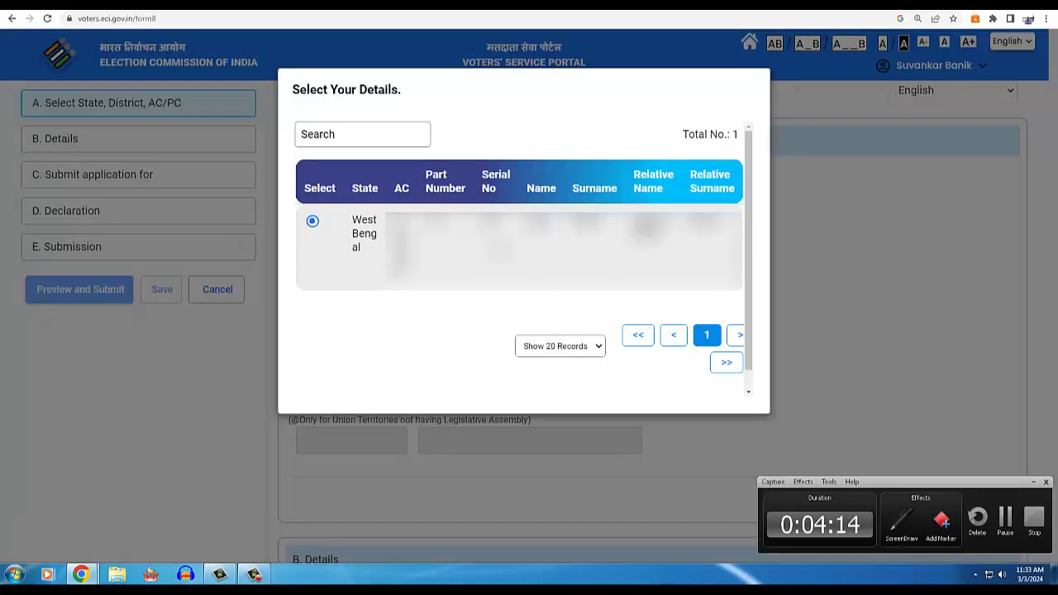
{"action": "key", "text": "ctrl+shift+d"}
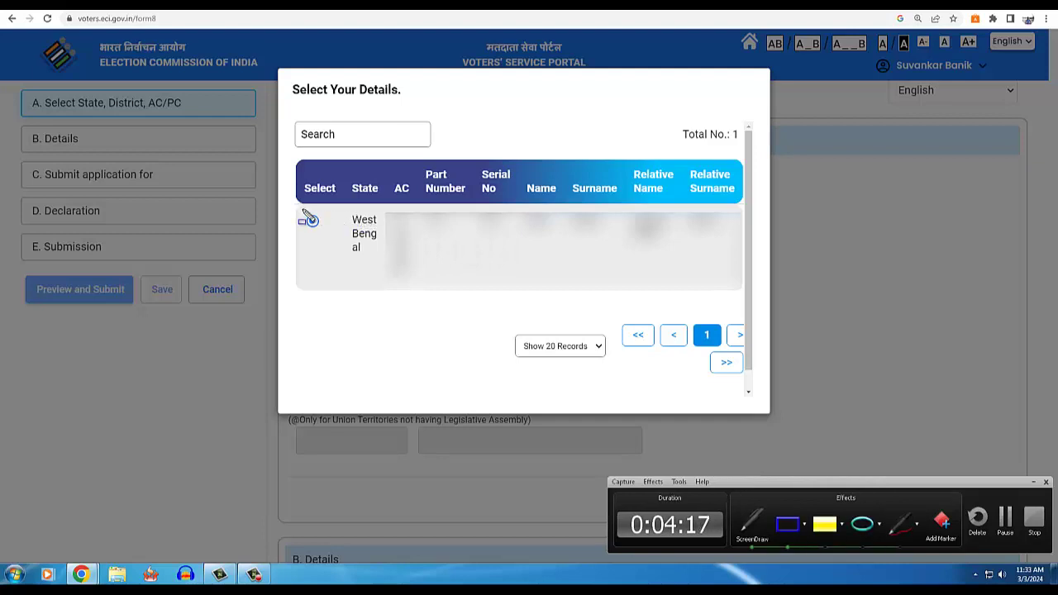
{"action": "left_click_drag", "start_coordinate": [303, 210], "coordinate": [750, 286]}
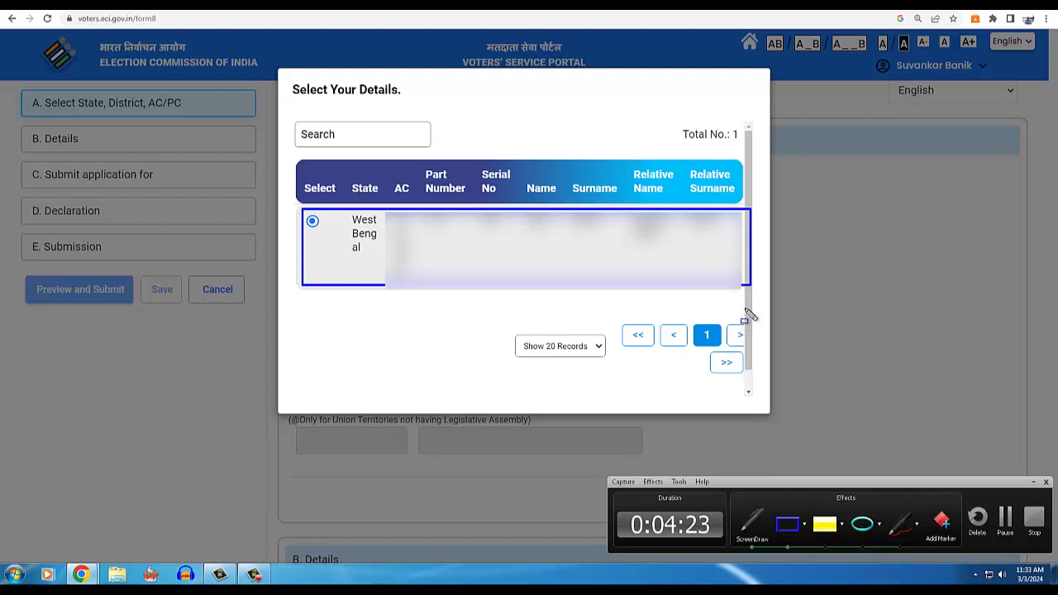
{"action": "key", "text": "ctrl+shift+d"}
{"action": "scroll", "coordinate": [748, 314], "scroll_direction": "down", "scroll_amount": 1}
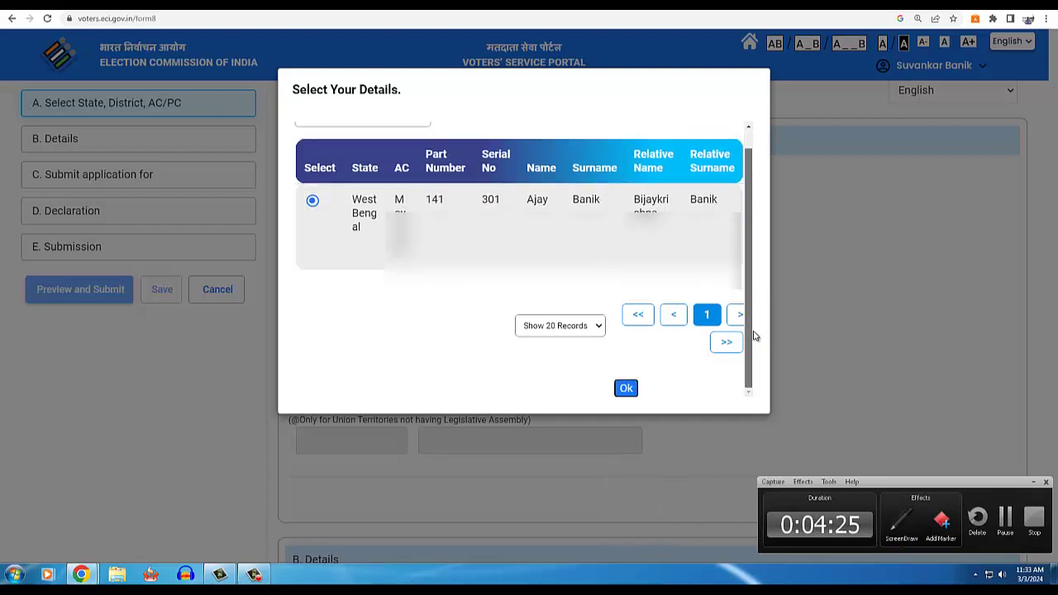
{"action": "left_click", "coordinate": [626, 389]}
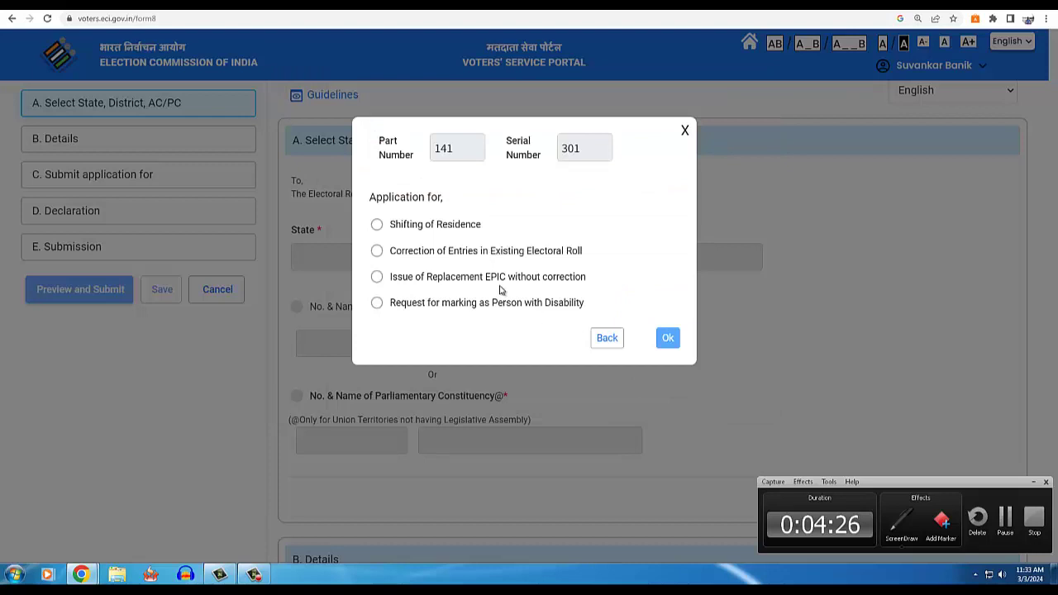
- Mark up the four application types, then select Correction of Entries in Existing Electoral Roll and confirm
{"action": "key", "text": "ctrl+shift+d"}
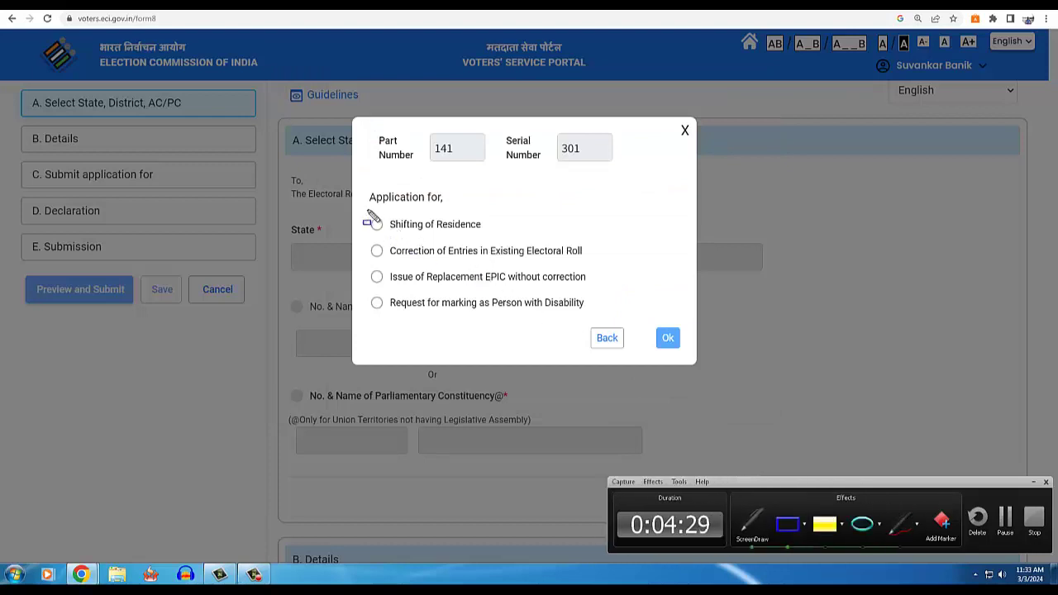
{"action": "left_click_drag", "start_coordinate": [362, 211], "coordinate": [614, 319]}
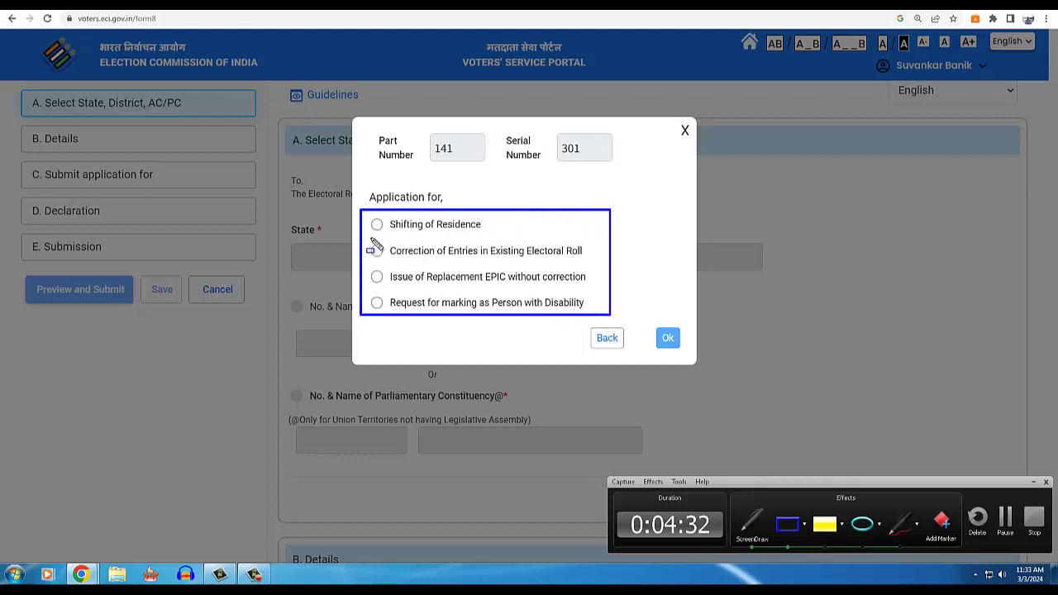
{"action": "left_click_drag", "start_coordinate": [364, 238], "coordinate": [602, 273]}
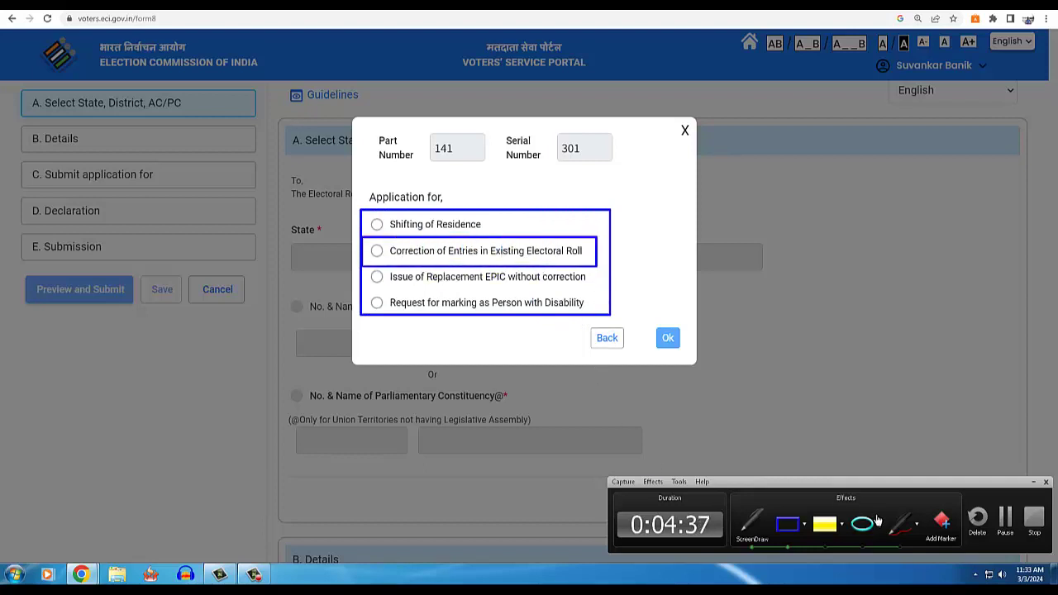
{"action": "left_click", "coordinate": [901, 527]}
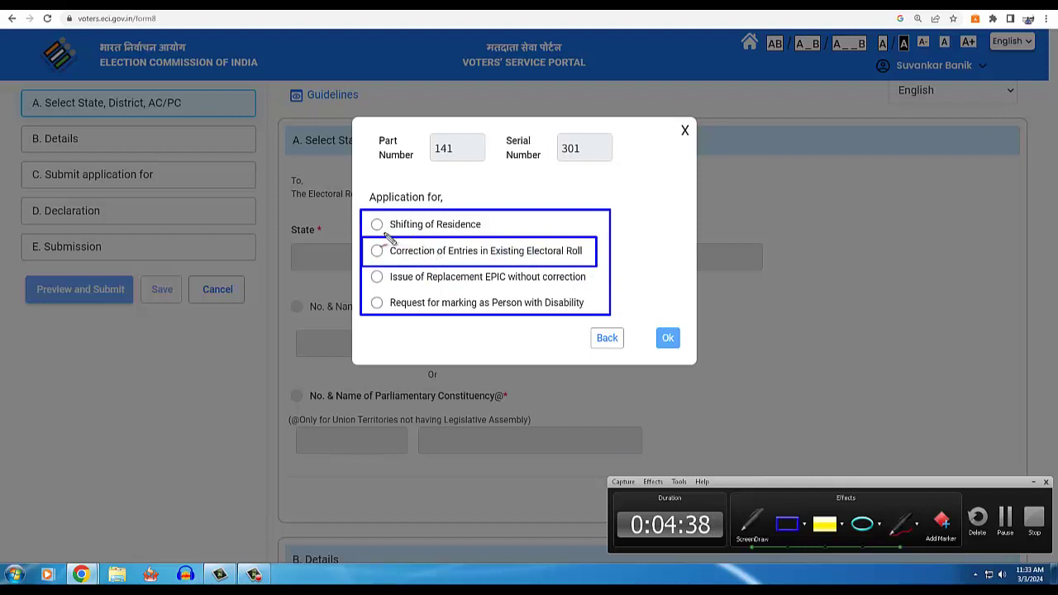
{"action": "mouse_move", "coordinate": [385, 234]}
{"action": "left_mouse_down"}
{"action": "mouse_move", "coordinate": [486, 263]}
{"action": "mouse_move", "coordinate": [581, 264]}
{"action": "left_mouse_up"}
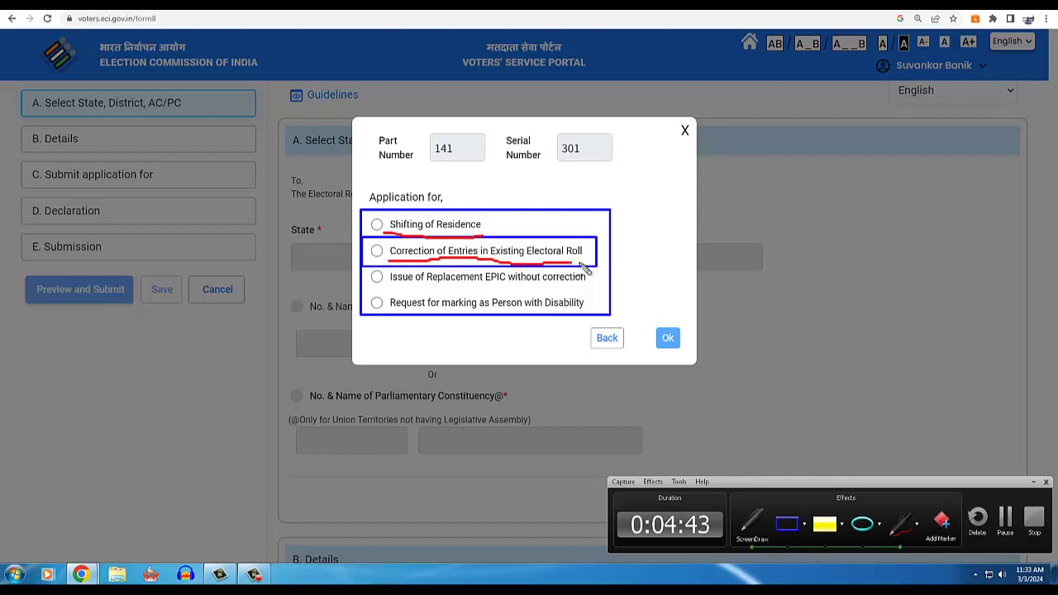
{"action": "left_click_drag", "start_coordinate": [394, 261], "coordinate": [450, 241]}
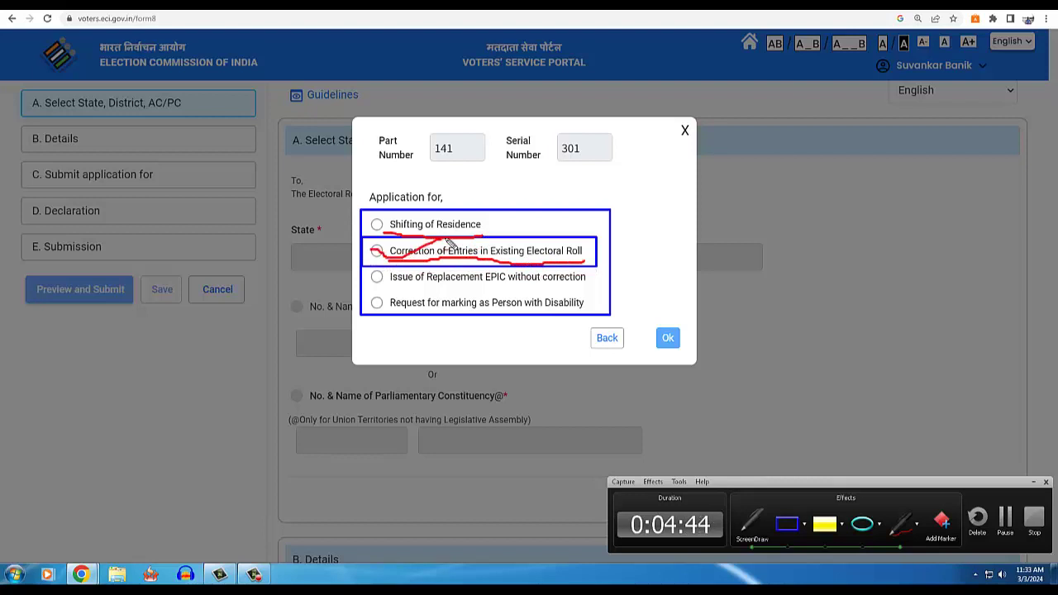
{"action": "key", "text": "Escape"}
{"action": "left_click", "coordinate": [377, 251]}
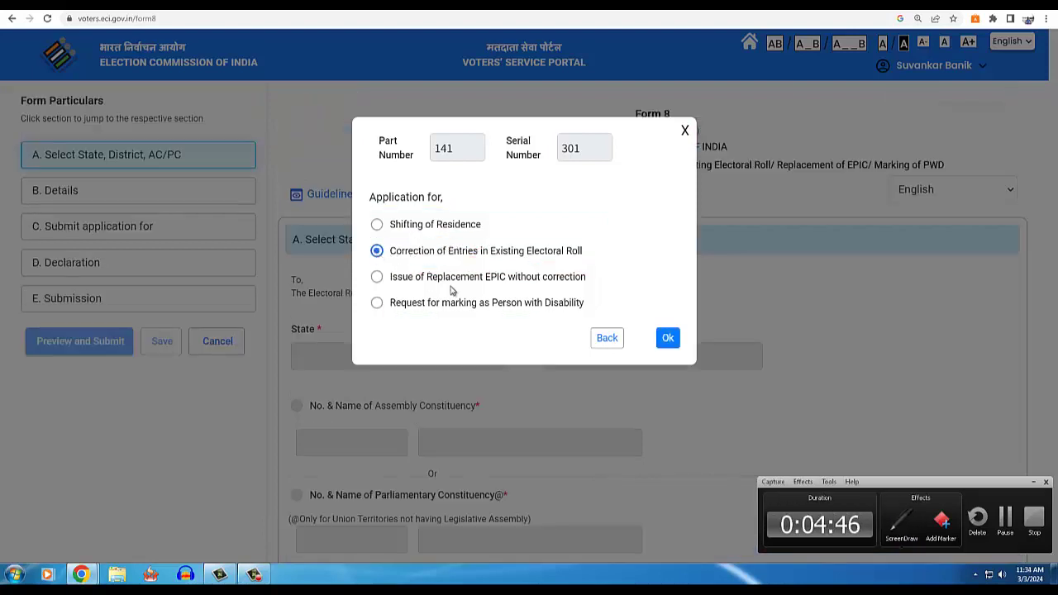
{"action": "left_click", "coordinate": [666, 335]}
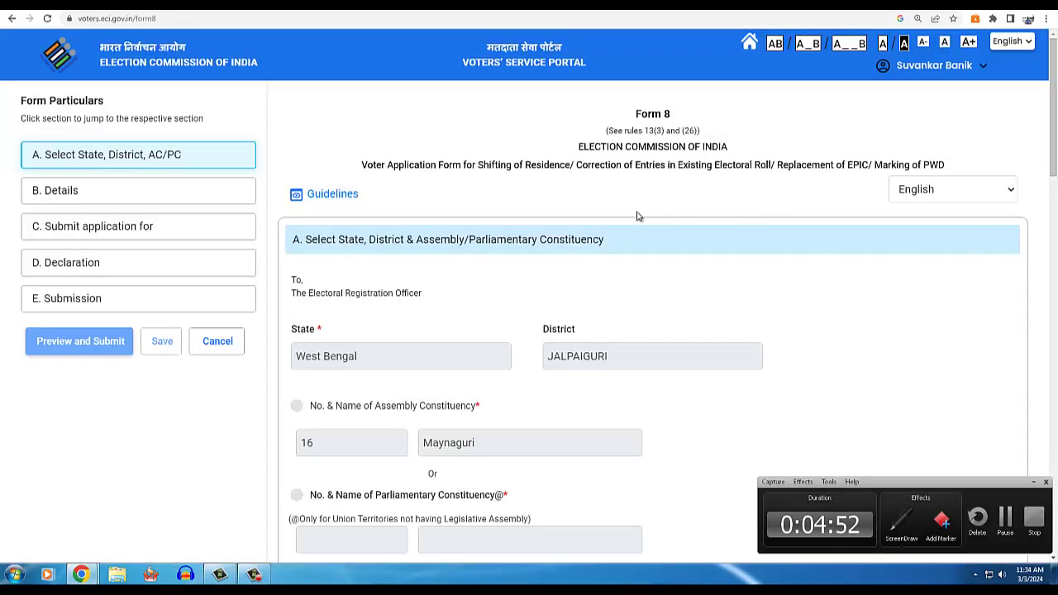
{"action": "key", "text": "ctrl+shift+d"}
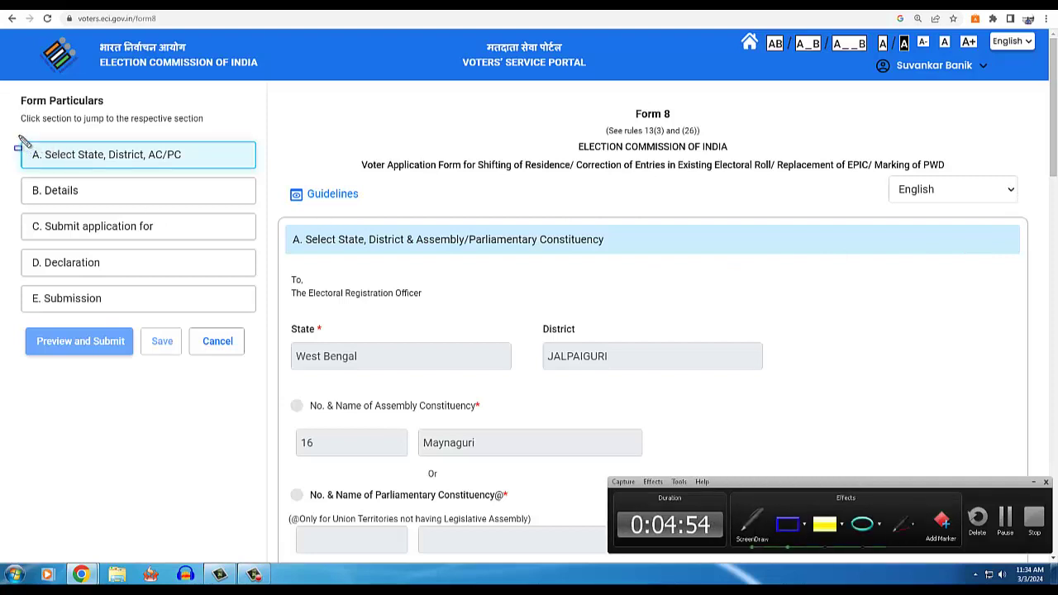
{"action": "mouse_move", "coordinate": [19, 136]}
{"action": "left_mouse_down"}
{"action": "mouse_move", "coordinate": [126, 170]}
{"action": "mouse_move", "coordinate": [195, 169]}
{"action": "left_mouse_up"}
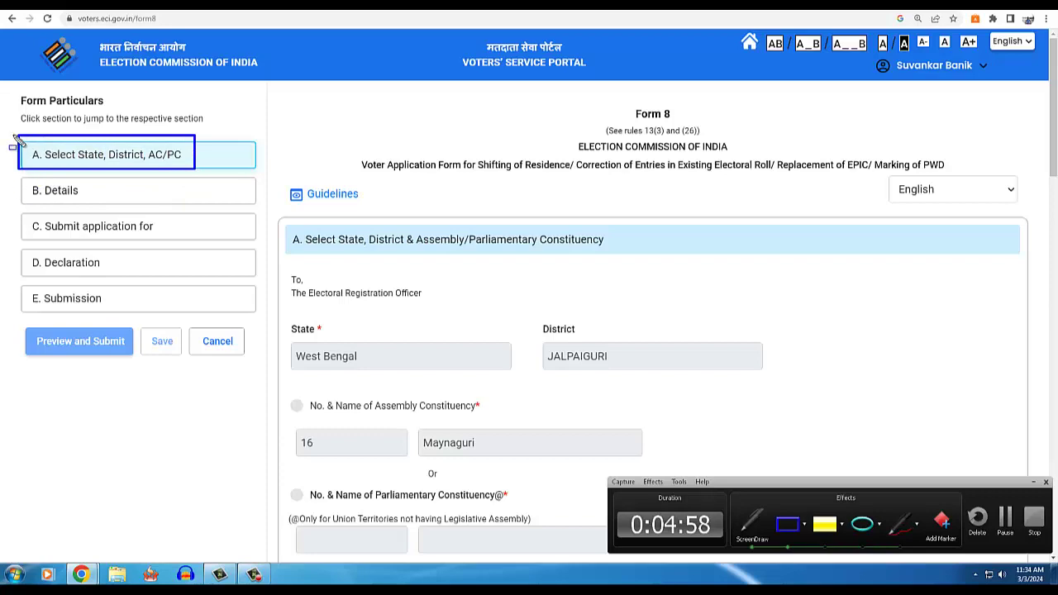
{"action": "mouse_move", "coordinate": [13, 136]}
{"action": "left_mouse_down"}
{"action": "mouse_move", "coordinate": [159, 280]}
{"action": "mouse_move", "coordinate": [234, 310]}
{"action": "left_mouse_up"}
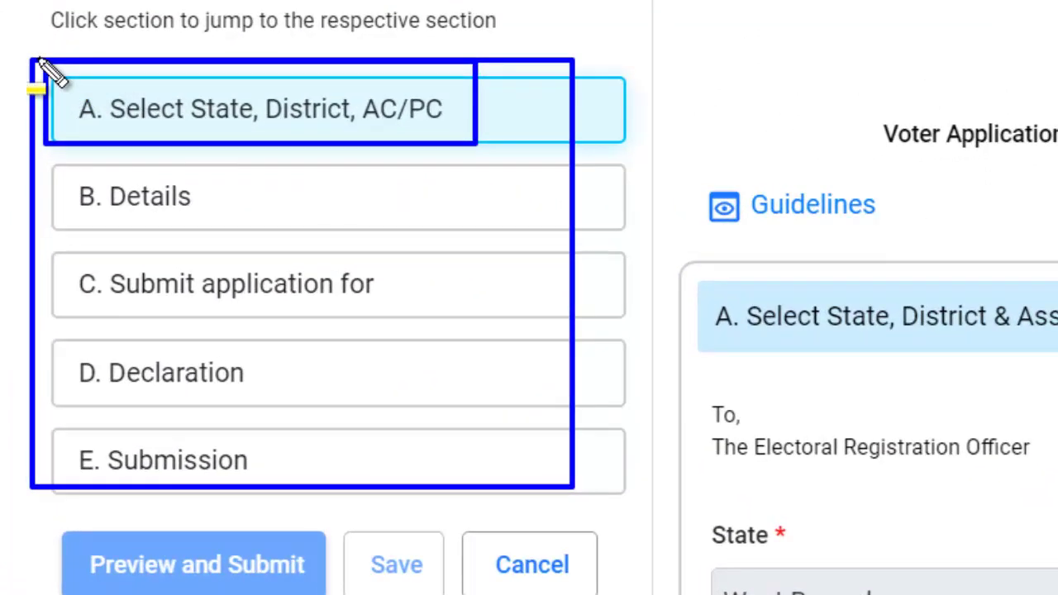
{"action": "left_click_drag", "start_coordinate": [37, 59], "coordinate": [601, 486]}
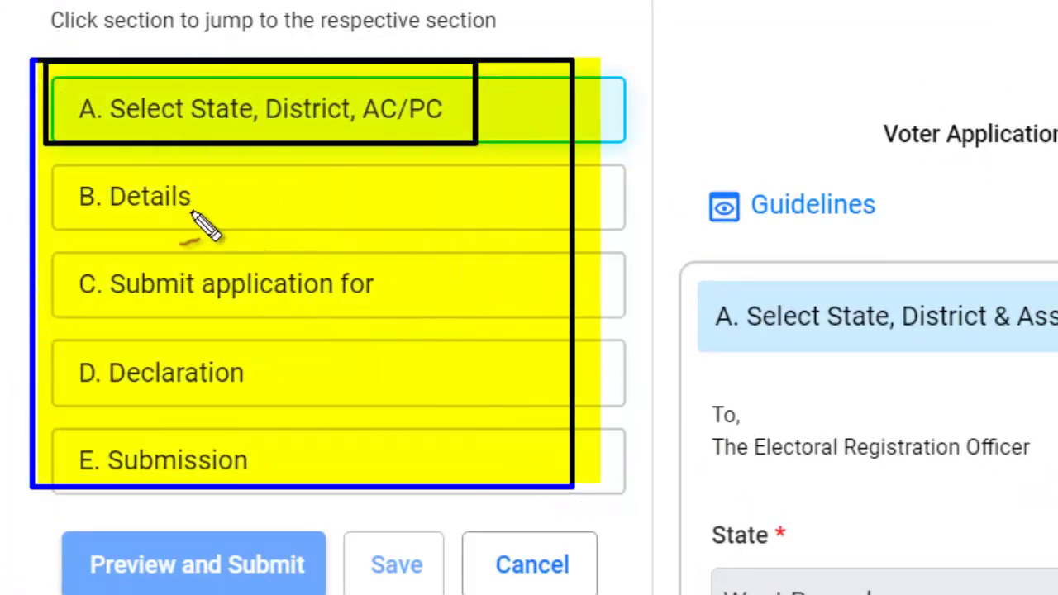
{"action": "left_click_drag", "start_coordinate": [191, 213], "coordinate": [245, 201]}
{"action": "mouse_move", "coordinate": [246, 315]}
{"action": "left_mouse_down"}
{"action": "mouse_move", "coordinate": [322, 323]}
{"action": "mouse_move", "coordinate": [411, 313]}
{"action": "left_mouse_up"}
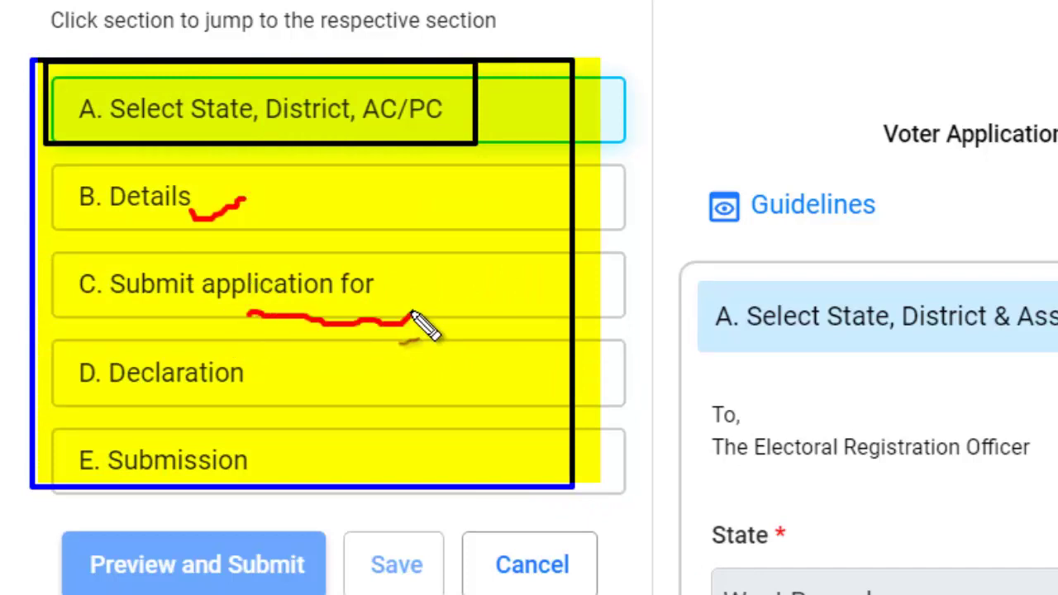
{"action": "left_click_drag", "start_coordinate": [234, 400], "coordinate": [288, 357]}
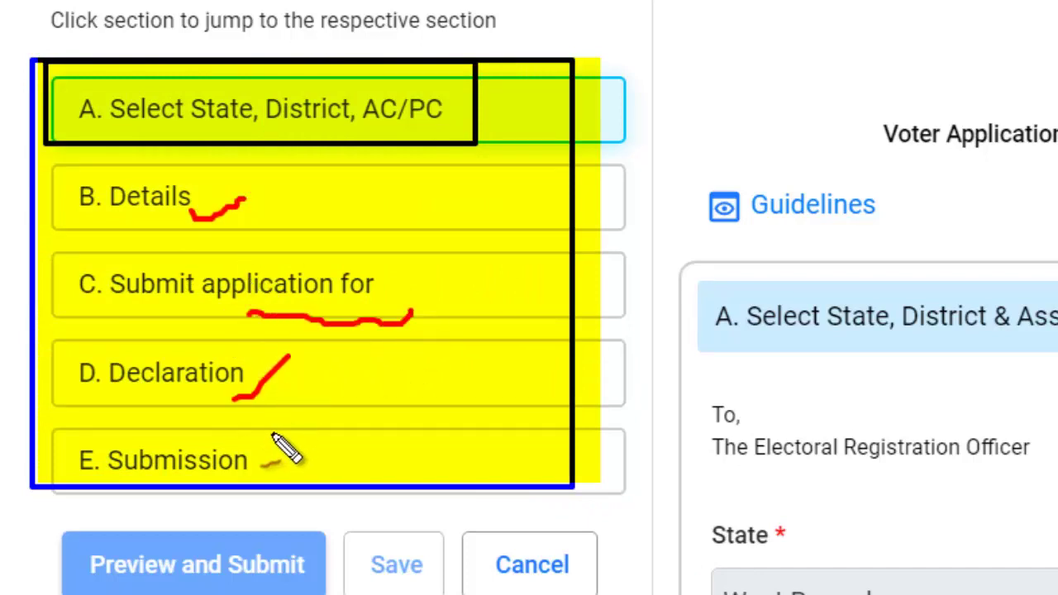
{"action": "mouse_move", "coordinate": [254, 448]}
{"action": "left_mouse_down"}
{"action": "mouse_move", "coordinate": [258, 468]}
{"action": "mouse_move", "coordinate": [297, 405]}
{"action": "mouse_move", "coordinate": [313, 434]}
{"action": "mouse_move", "coordinate": [392, 432]}
{"action": "left_mouse_up"}
{"action": "mouse_move", "coordinate": [392, 488]}
{"action": "left_mouse_down"}
{"action": "mouse_move", "coordinate": [371, 466]}
{"action": "mouse_move", "coordinate": [567, 466]}
{"action": "left_mouse_up"}
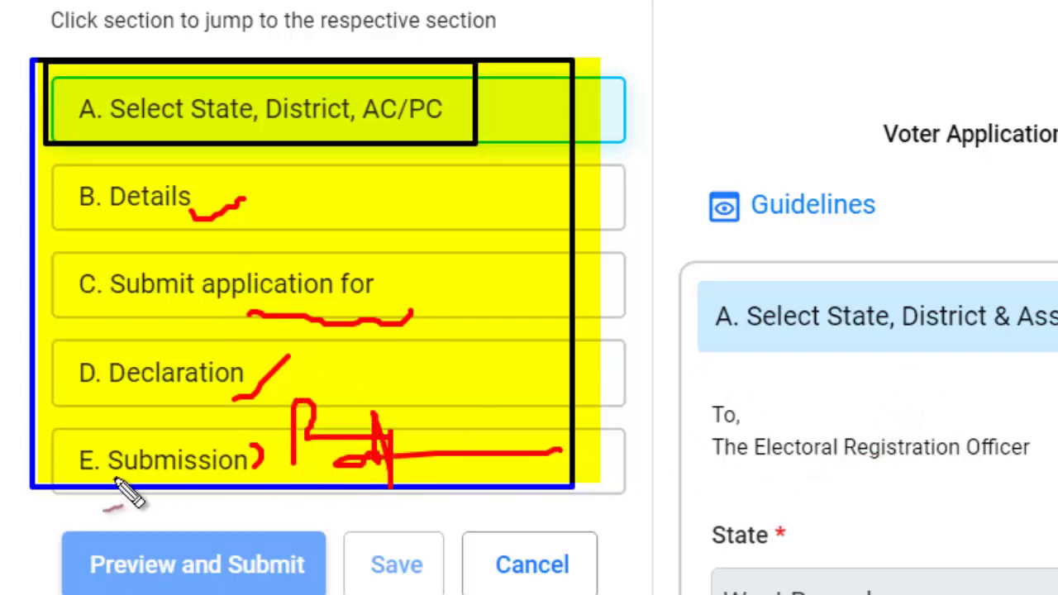
{"action": "left_click_drag", "start_coordinate": [59, 444], "coordinate": [99, 428]}
{"action": "left_click_drag", "start_coordinate": [65, 370], "coordinate": [92, 345]}
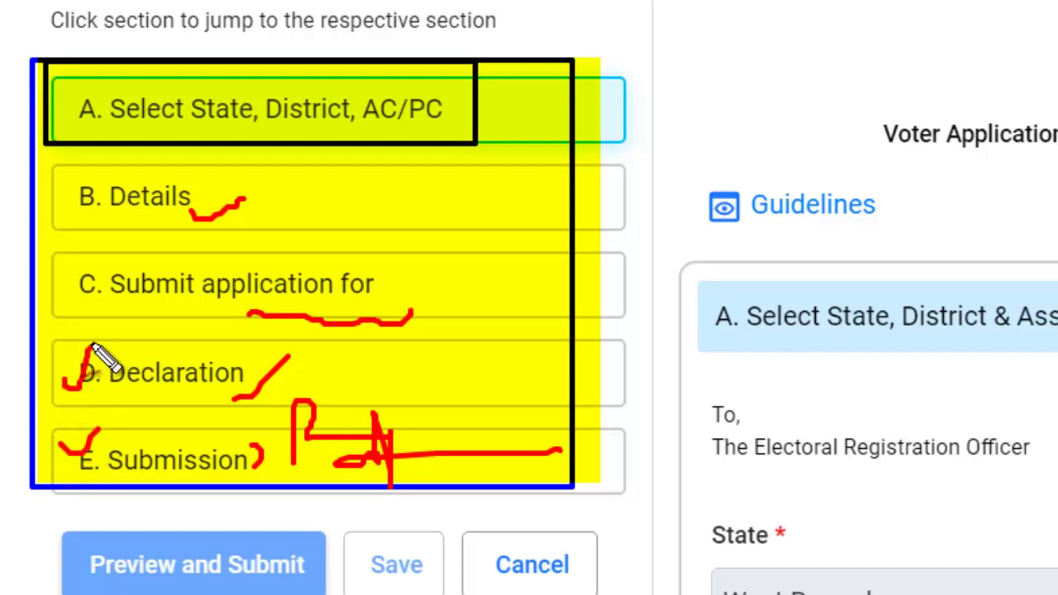
{"action": "left_click_drag", "start_coordinate": [66, 281], "coordinate": [106, 270]}
{"action": "mouse_move", "coordinate": [75, 202]}
{"action": "left_mouse_down"}
{"action": "mouse_move", "coordinate": [86, 221]}
{"action": "mouse_move", "coordinate": [98, 169]}
{"action": "left_mouse_up"}
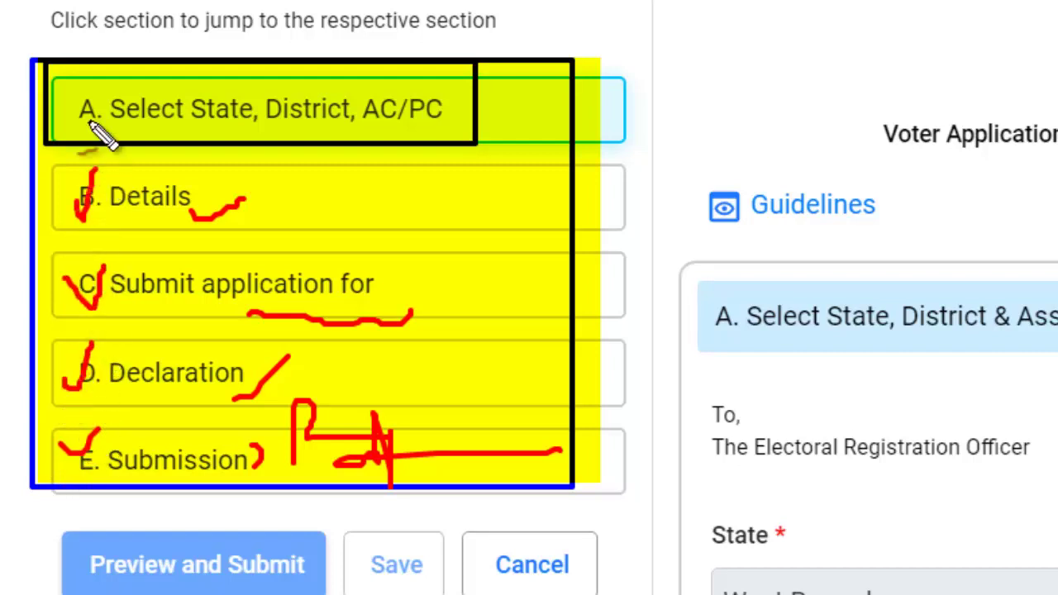
{"action": "mouse_move", "coordinate": [80, 103]}
{"action": "left_mouse_down"}
{"action": "mouse_move", "coordinate": [89, 132]}
{"action": "mouse_move", "coordinate": [104, 84]}
{"action": "left_mouse_up"}
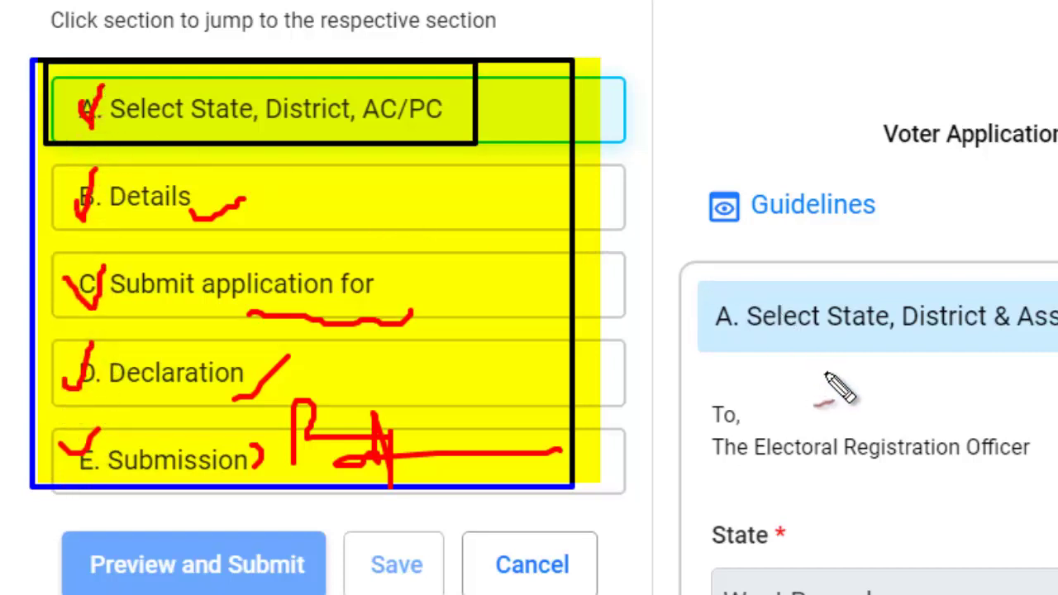
{"action": "key", "text": "Escape"}
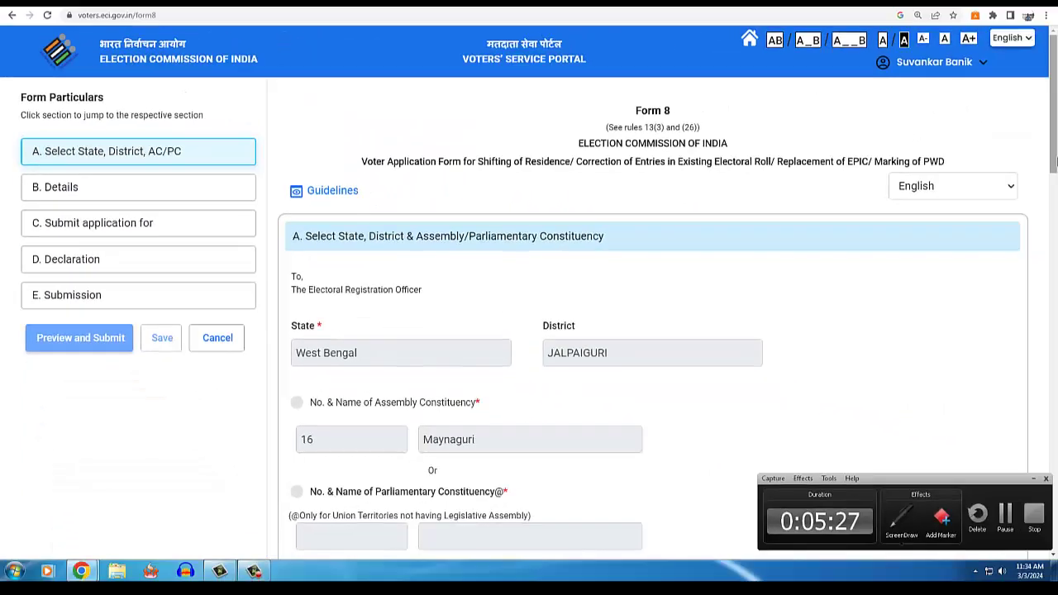
{"action": "scroll", "coordinate": [1052, 188], "scroll_direction": "down", "scroll_amount": 2}
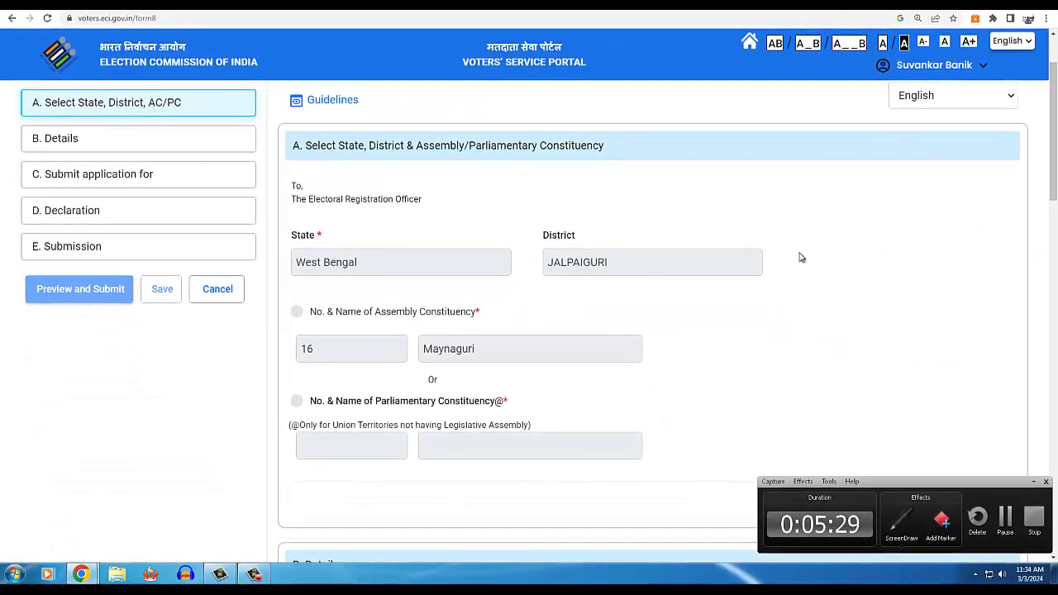
{"action": "left_click_drag", "start_coordinate": [289, 235], "coordinate": [522, 296]}
{"action": "key", "text": "Escape"}
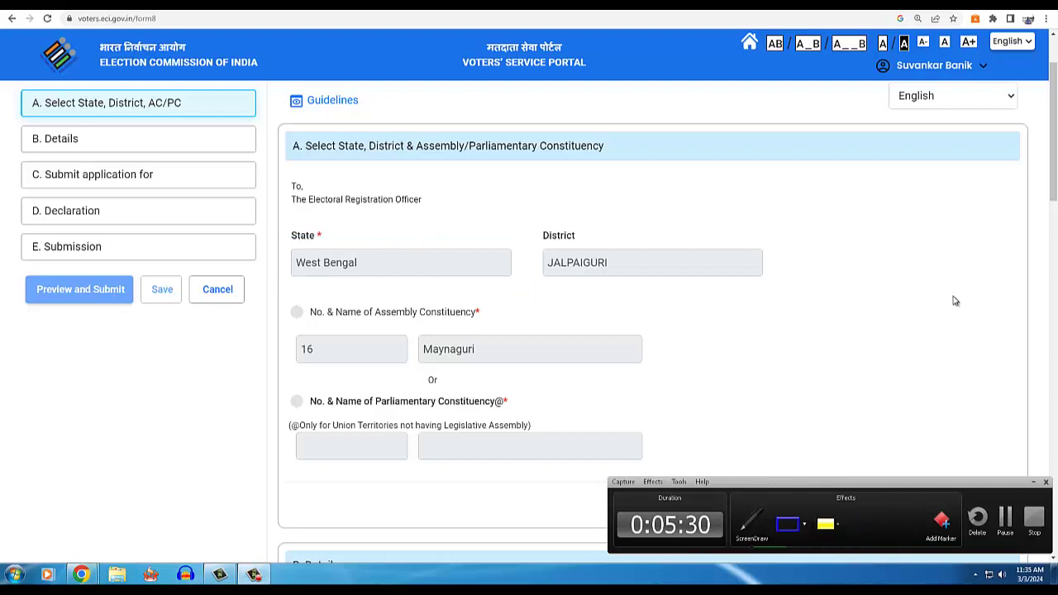
{"action": "scroll", "coordinate": [1054, 238], "scroll_direction": "down", "scroll_amount": 2}
{"action": "left_click", "coordinate": [991, 263]}
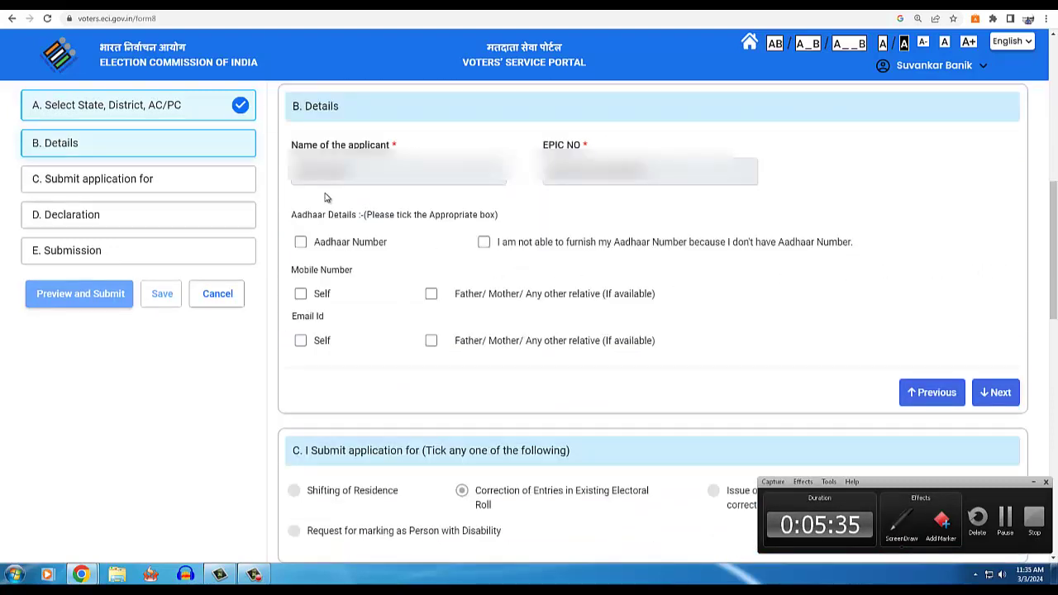
{"action": "left_click_drag", "start_coordinate": [288, 153], "coordinate": [504, 192]}
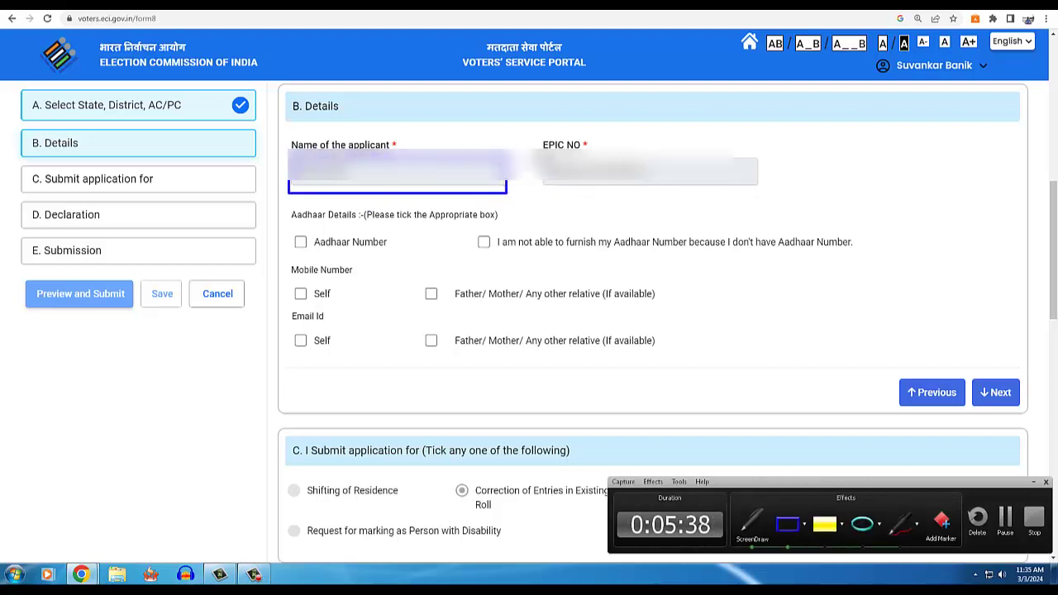
{"action": "left_click_drag", "start_coordinate": [534, 147], "coordinate": [768, 187]}
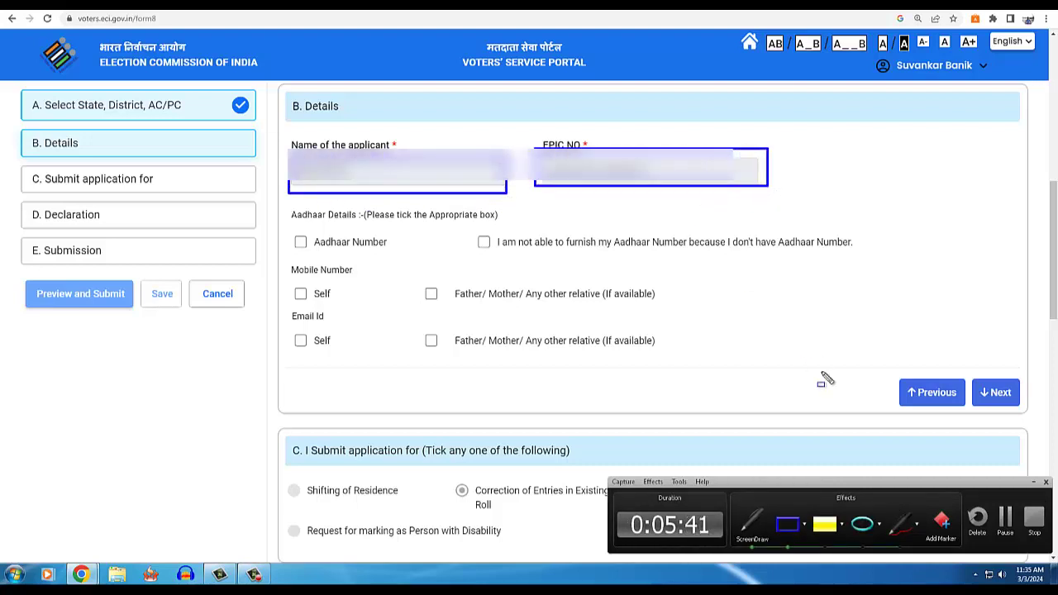
{"action": "left_click", "coordinate": [890, 524]}
{"action": "mouse_move", "coordinate": [537, 210]}
{"action": "left_mouse_down"}
{"action": "mouse_move", "coordinate": [683, 208]}
{"action": "mouse_move", "coordinate": [788, 189]}
{"action": "mouse_move", "coordinate": [634, 140]}
{"action": "mouse_move", "coordinate": [581, 137]}
{"action": "left_mouse_up"}
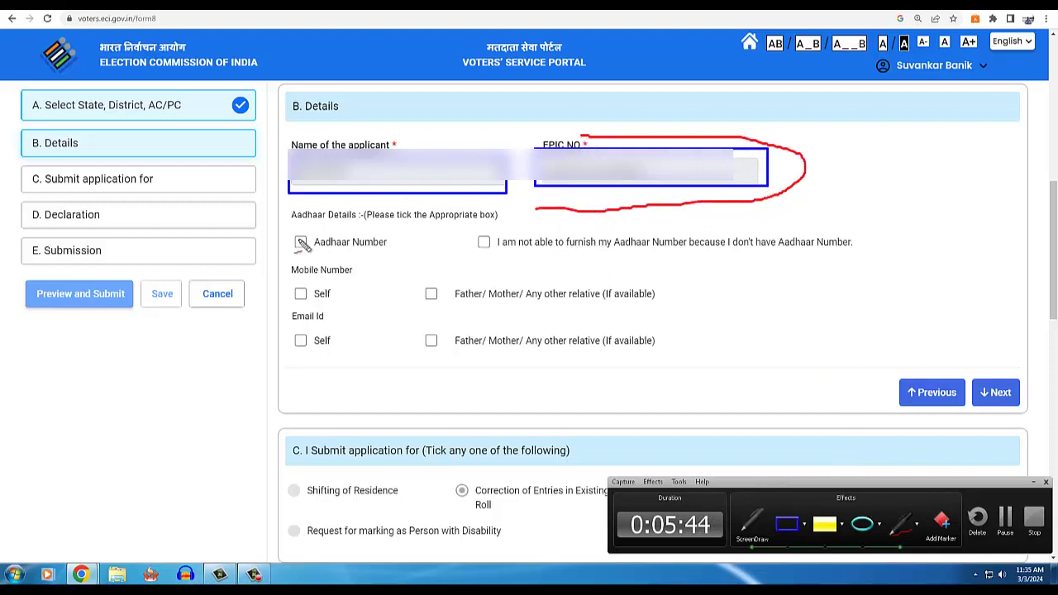
{"action": "left_click_drag", "start_coordinate": [357, 248], "coordinate": [369, 251]}
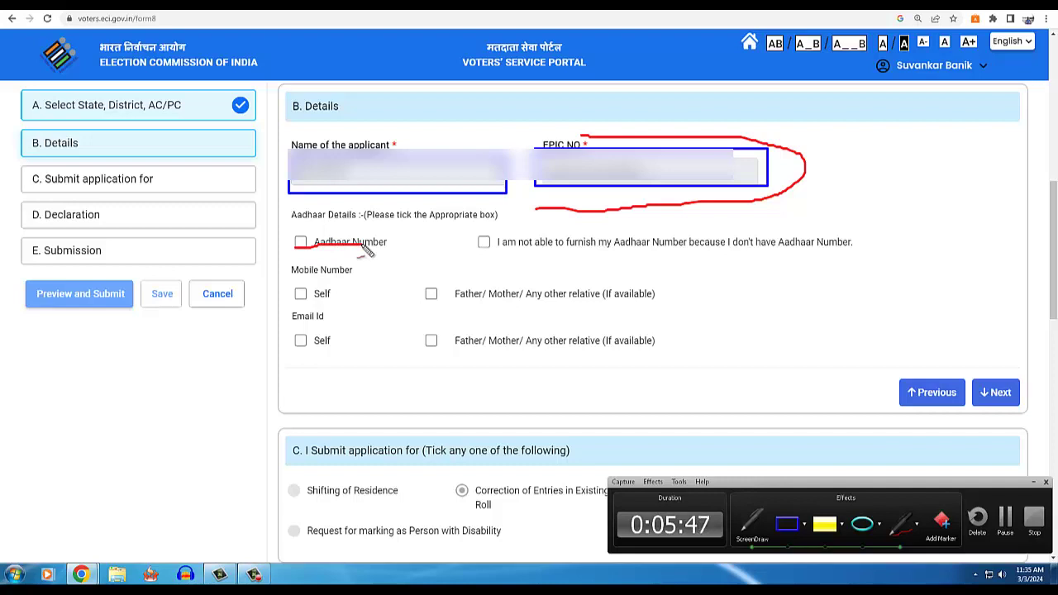
- Select the Aadhaar Number option and its input box, and choose Self for mobile number and email
{"action": "key", "text": "Escape"}
{"action": "left_click", "coordinate": [300, 242]}
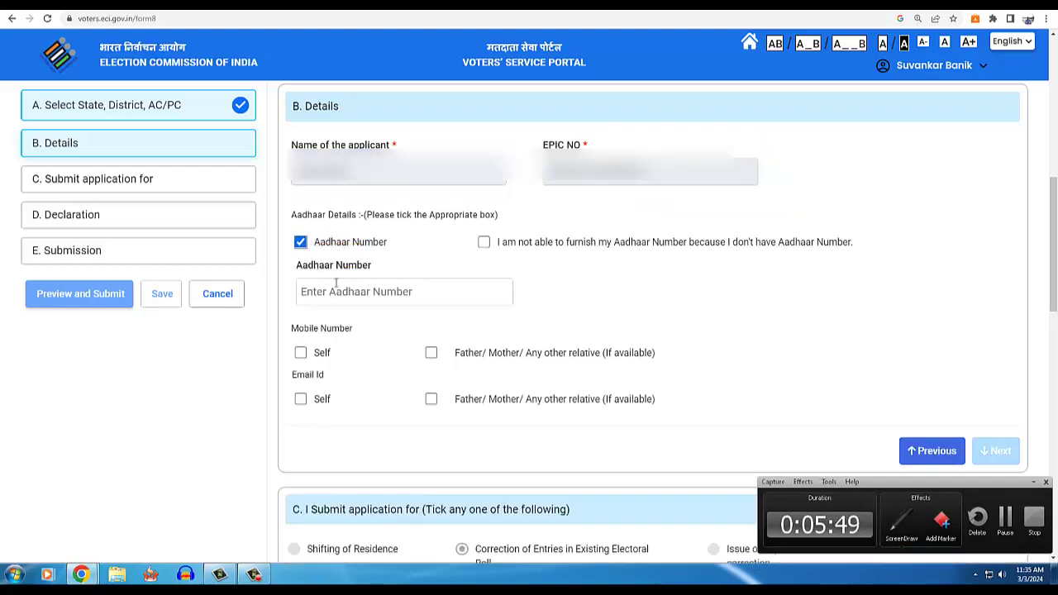
{"action": "left_click", "coordinate": [483, 243]}
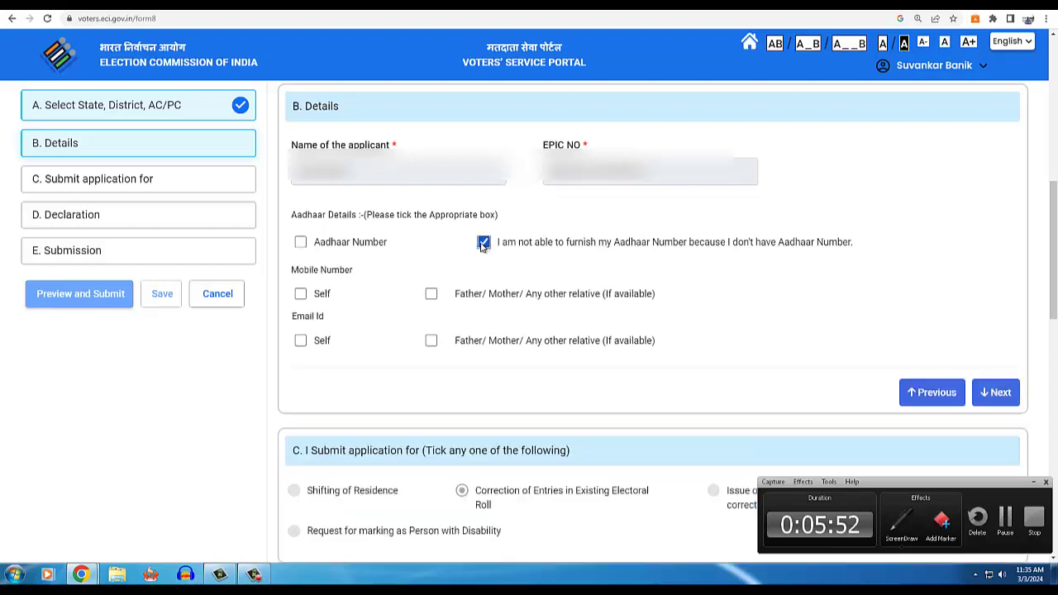
{"action": "left_click", "coordinate": [301, 242]}
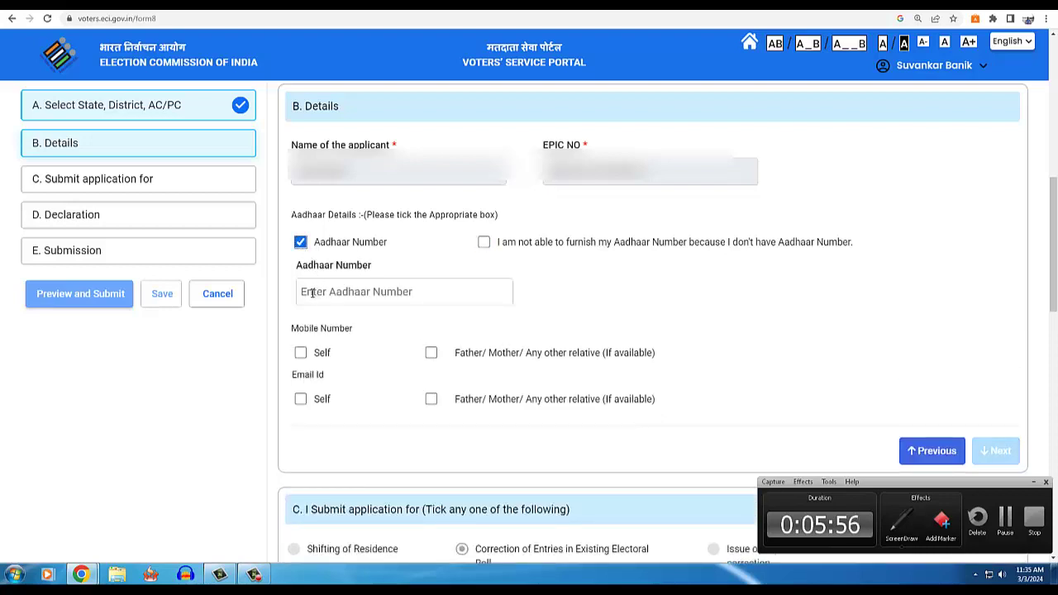
{"action": "left_click", "coordinate": [312, 296]}
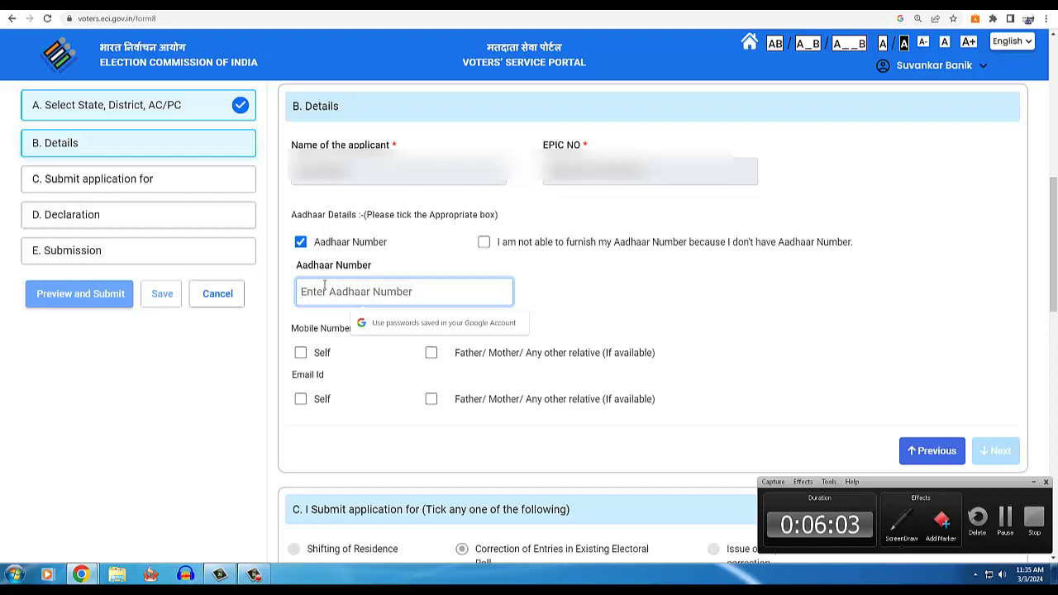
{"action": "left_click", "coordinate": [302, 356]}
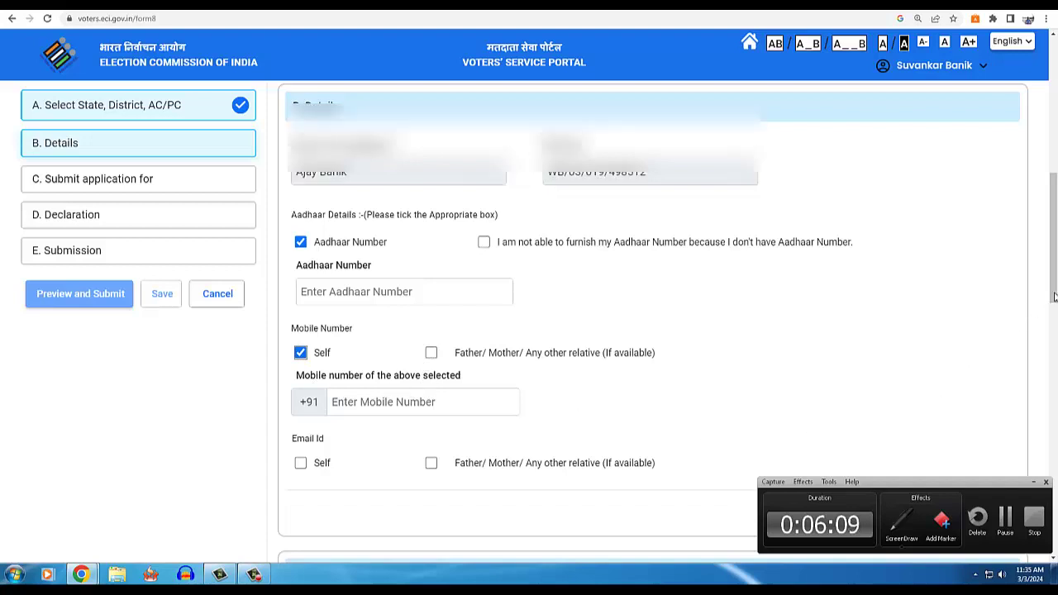
{"action": "scroll", "coordinate": [626, 411], "scroll_direction": "down", "scroll_amount": 1}
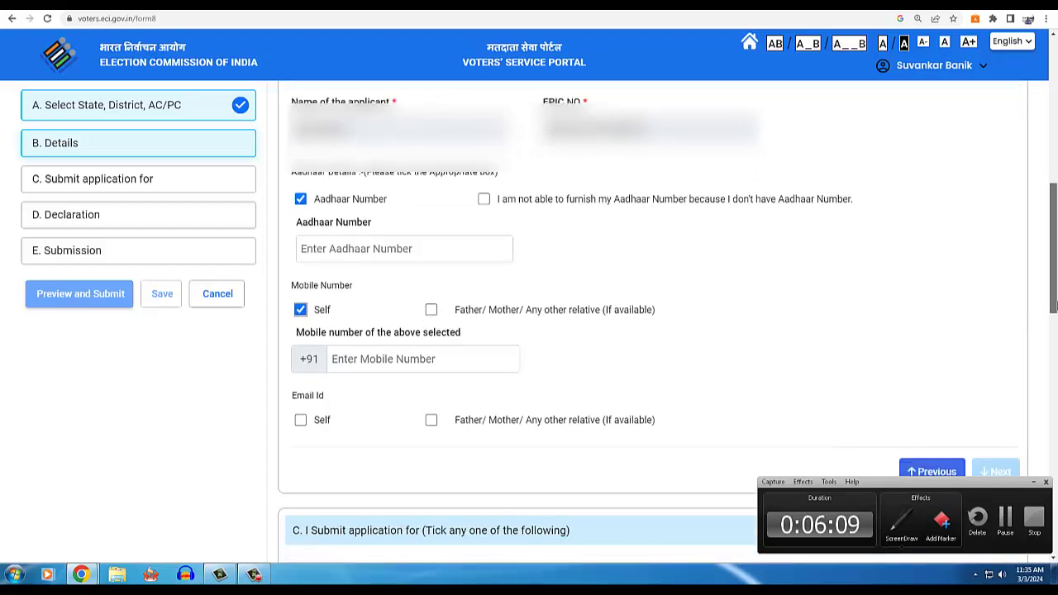
{"action": "left_click", "coordinate": [300, 414]}
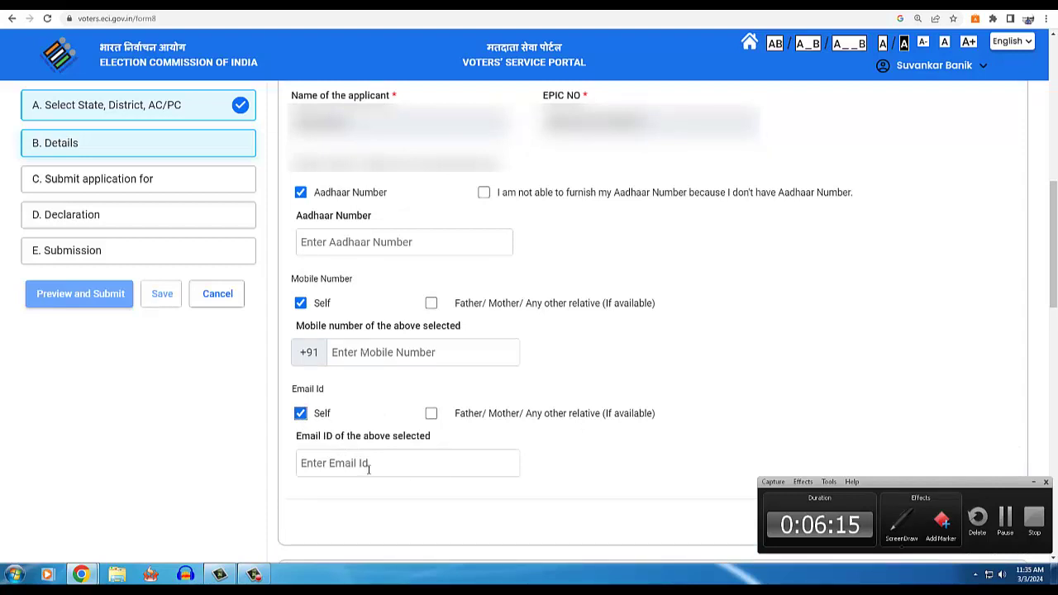
{"action": "left_click_drag", "start_coordinate": [1055, 285], "coordinate": [1056, 375]}
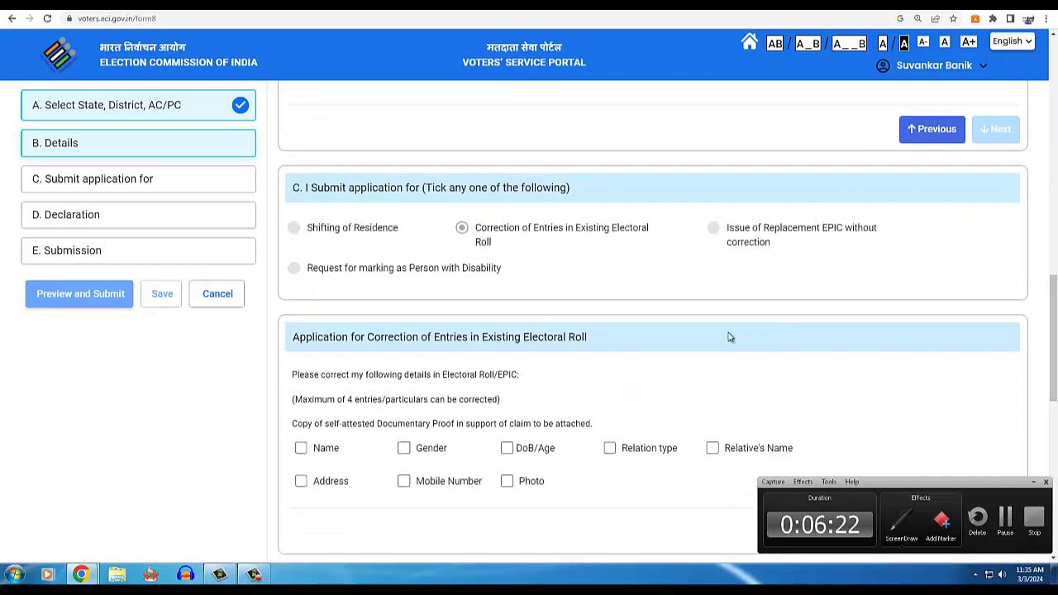
{"action": "key", "text": "ctrl+shift+d"}
{"action": "mouse_move", "coordinate": [444, 208]}
{"action": "left_mouse_down"}
{"action": "mouse_move", "coordinate": [602, 253]}
{"action": "mouse_move", "coordinate": [662, 251]}
{"action": "left_mouse_up"}
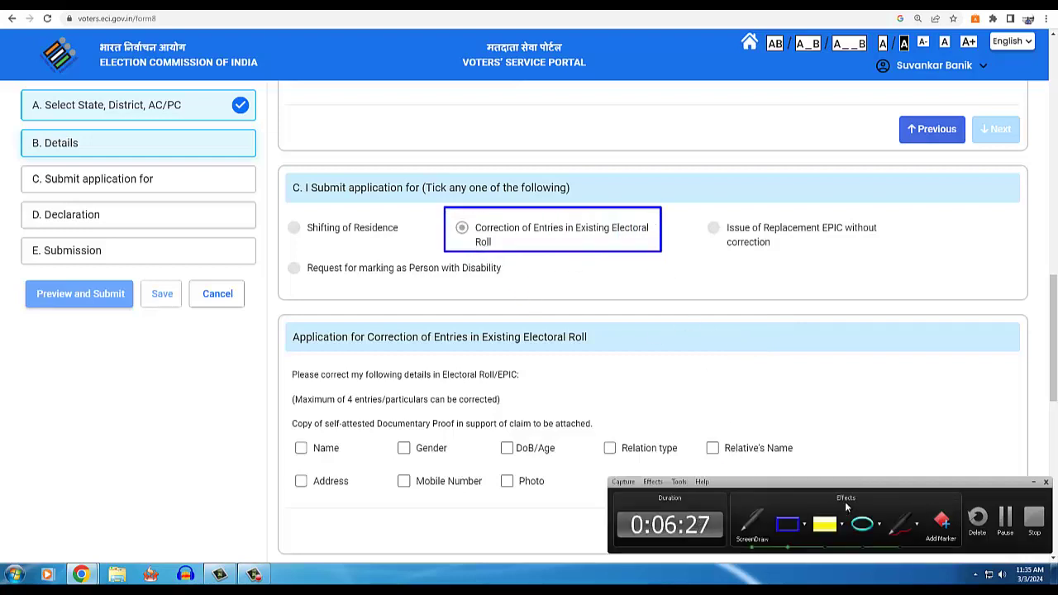
{"action": "left_click", "coordinate": [903, 526]}
{"action": "key", "text": "Escape"}
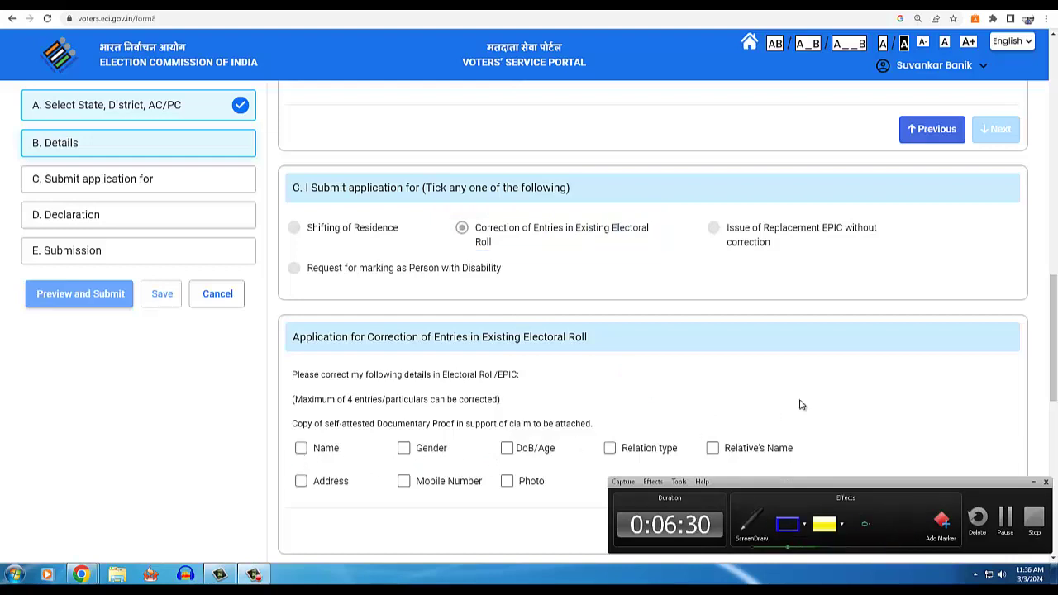
{"action": "scroll", "coordinate": [1055, 354], "scroll_direction": "down", "scroll_amount": 2}
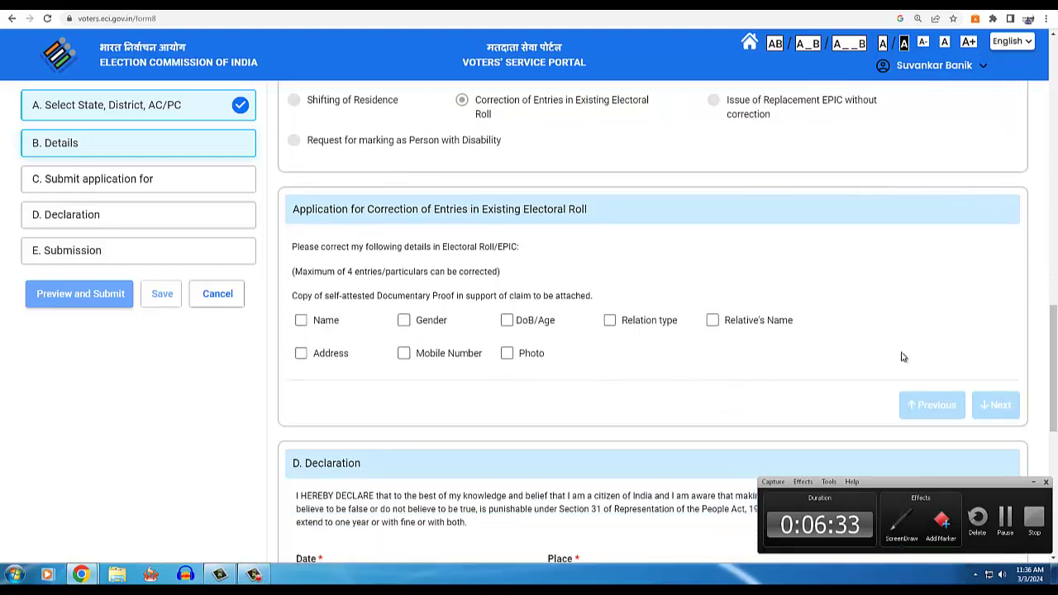
{"action": "key", "text": "ctrl+shift+d"}
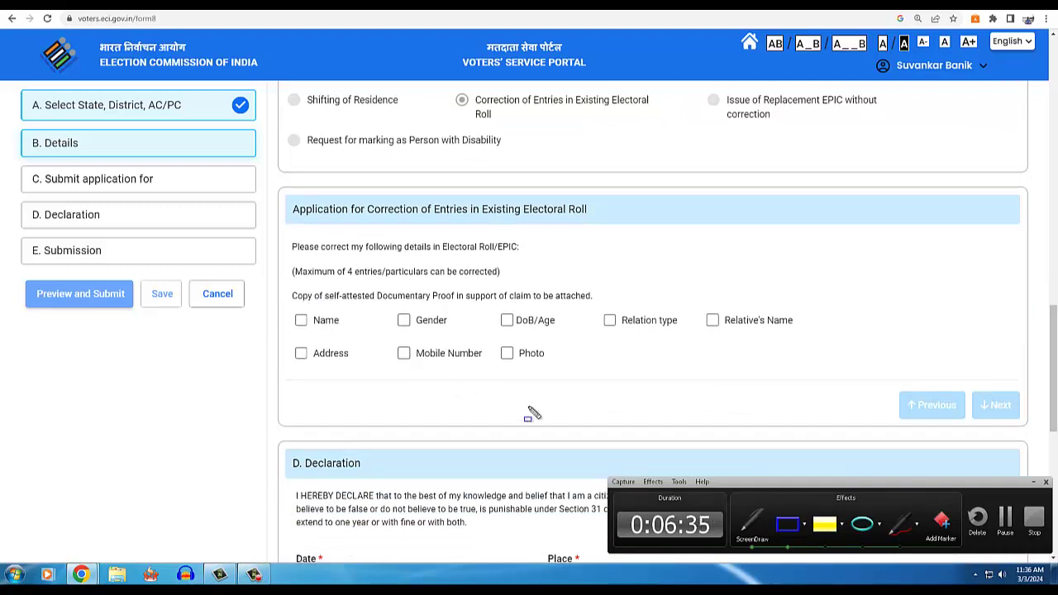
{"action": "left_click", "coordinate": [903, 527]}
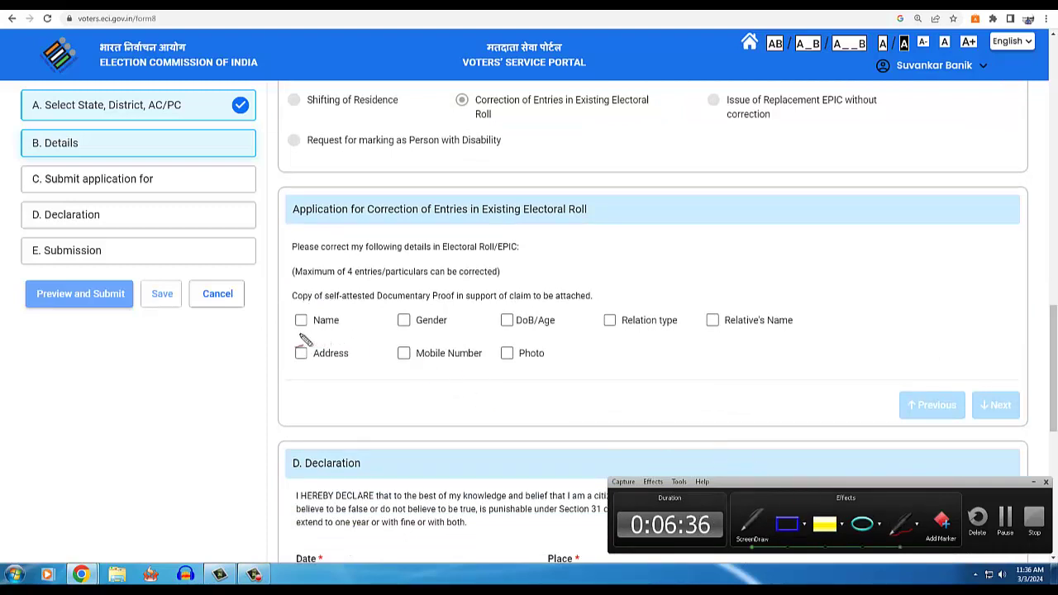
{"action": "left_click_drag", "start_coordinate": [301, 336], "coordinate": [327, 331]}
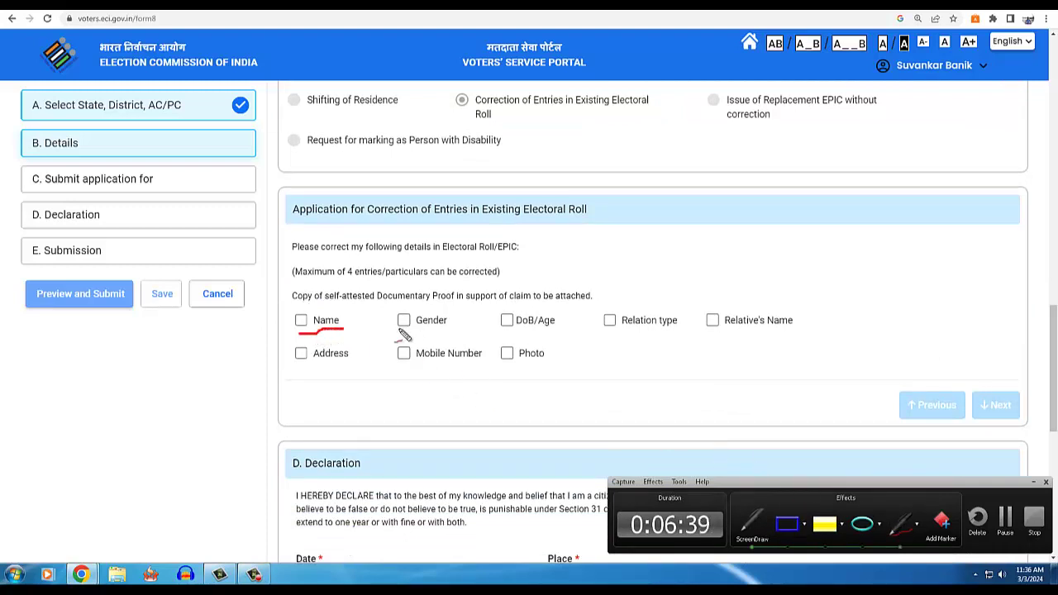
{"action": "left_click_drag", "start_coordinate": [445, 332], "coordinate": [447, 333]}
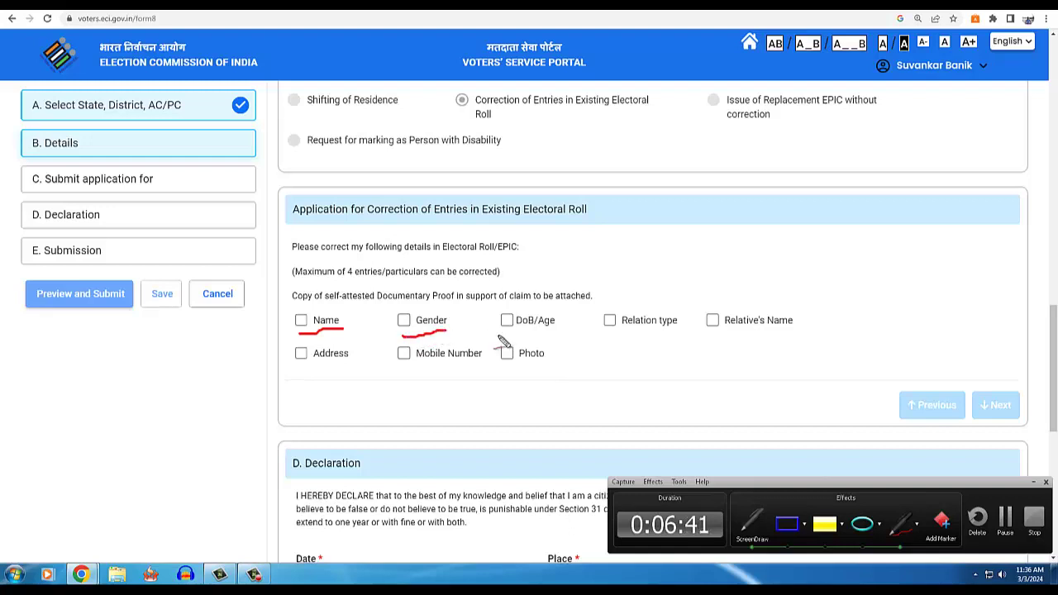
{"action": "left_click_drag", "start_coordinate": [534, 335], "coordinate": [554, 333]}
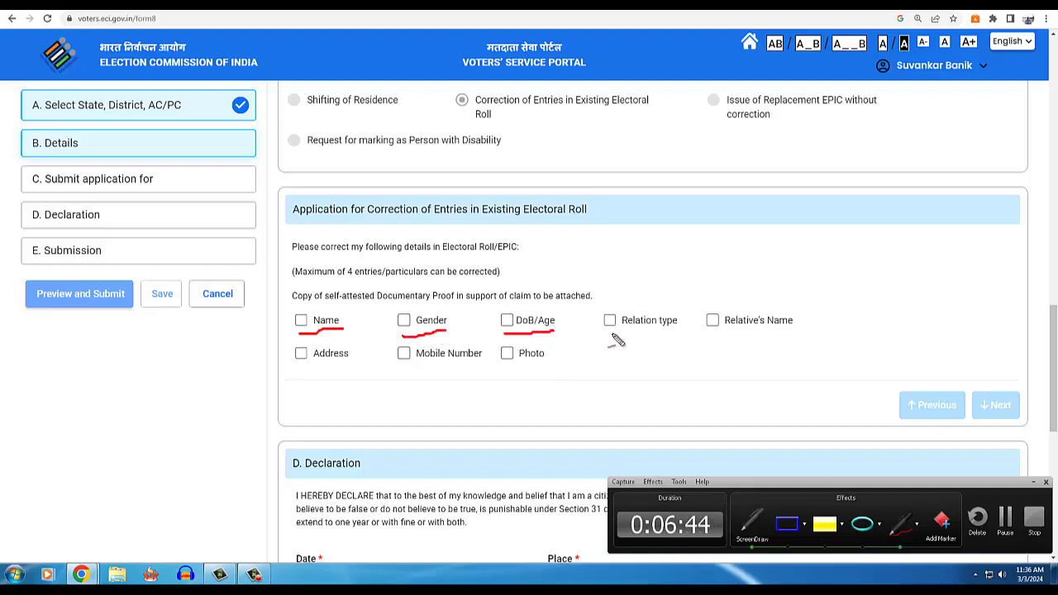
{"action": "left_click_drag", "start_coordinate": [611, 335], "coordinate": [797, 334]}
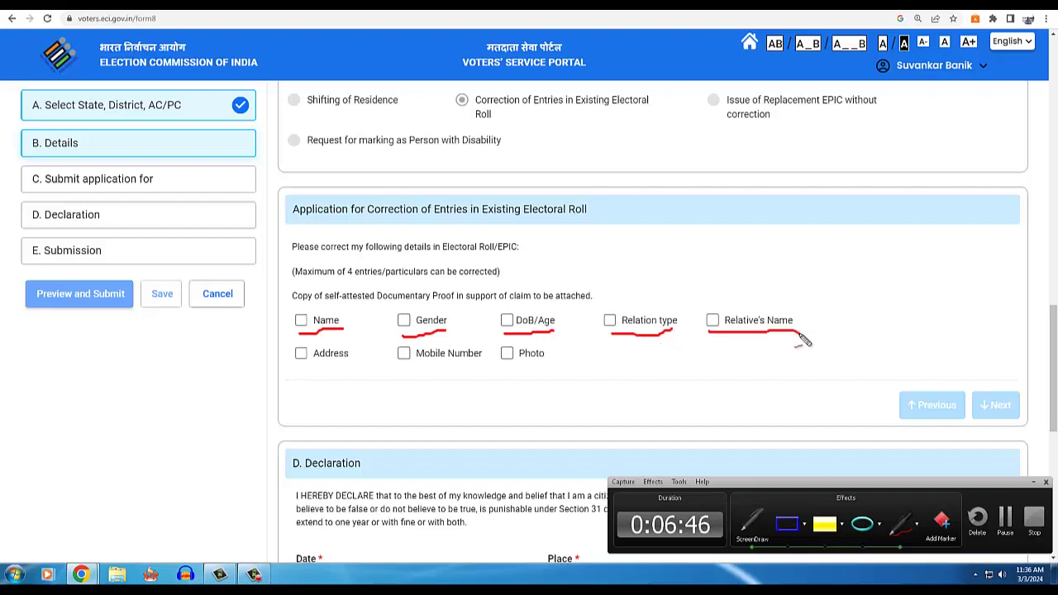
{"action": "left_click_drag", "start_coordinate": [296, 361], "coordinate": [463, 369]}
{"action": "left_click_drag", "start_coordinate": [502, 375], "coordinate": [555, 358]}
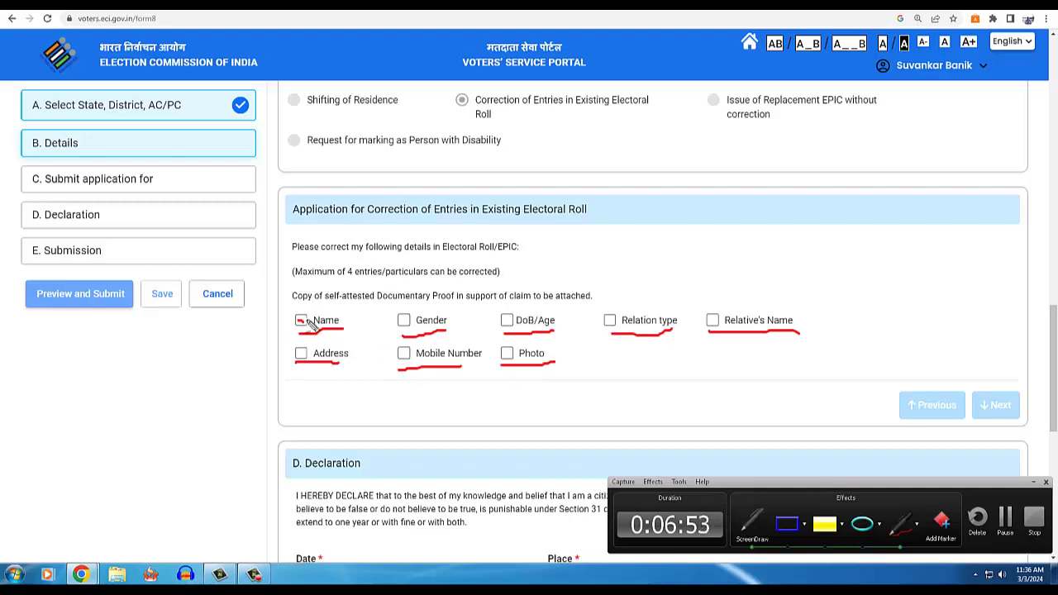
{"action": "left_click_drag", "start_coordinate": [297, 320], "coordinate": [321, 298]}
{"action": "left_click_drag", "start_coordinate": [506, 324], "coordinate": [549, 292]}
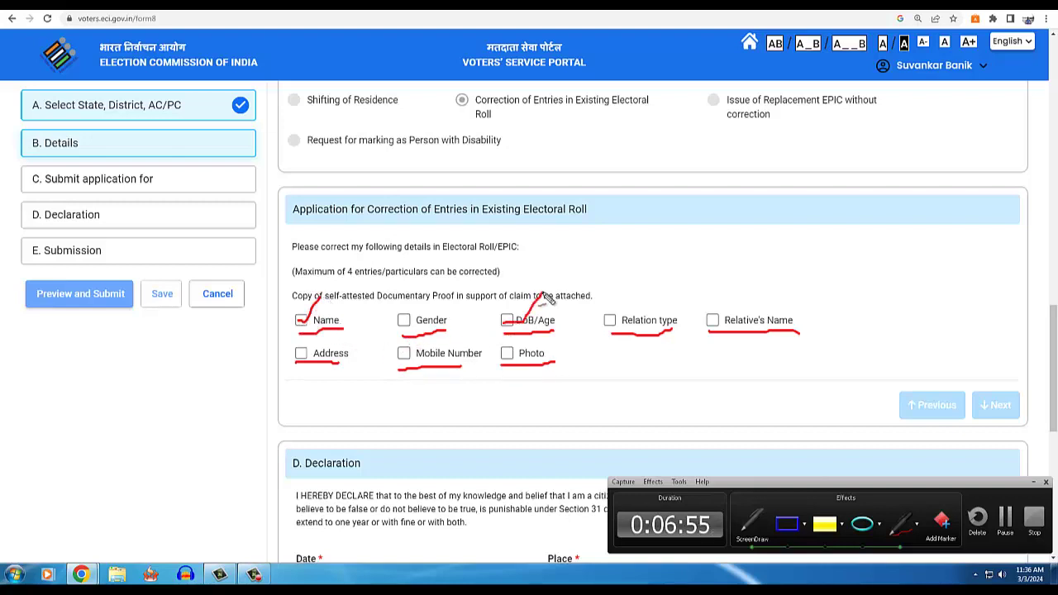
{"action": "left_click_drag", "start_coordinate": [405, 354], "coordinate": [432, 340]}
{"action": "left_click_drag", "start_coordinate": [503, 361], "coordinate": [597, 343]}
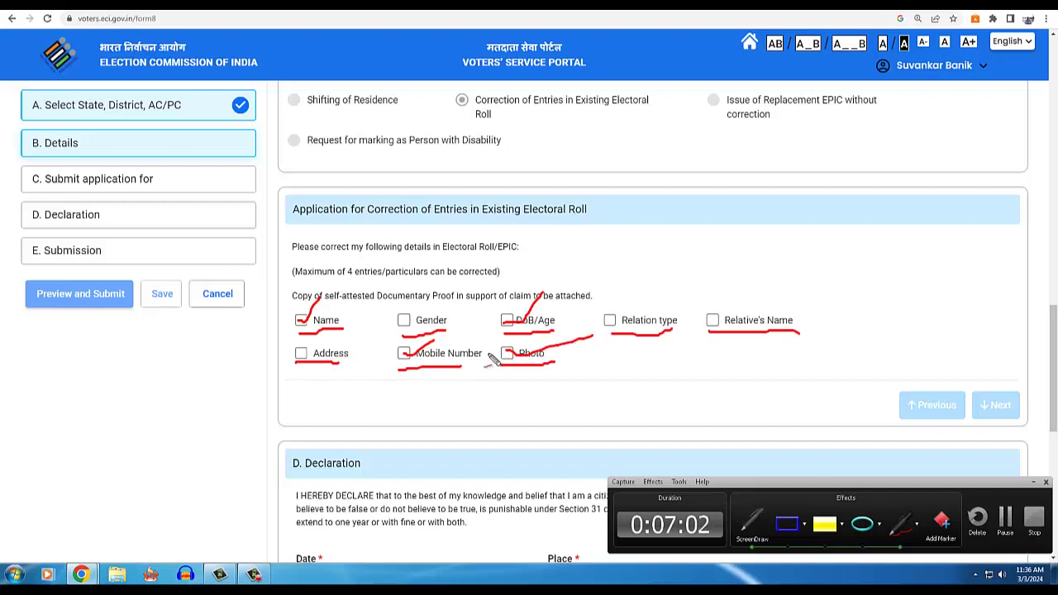
{"action": "key", "text": "Escape"}
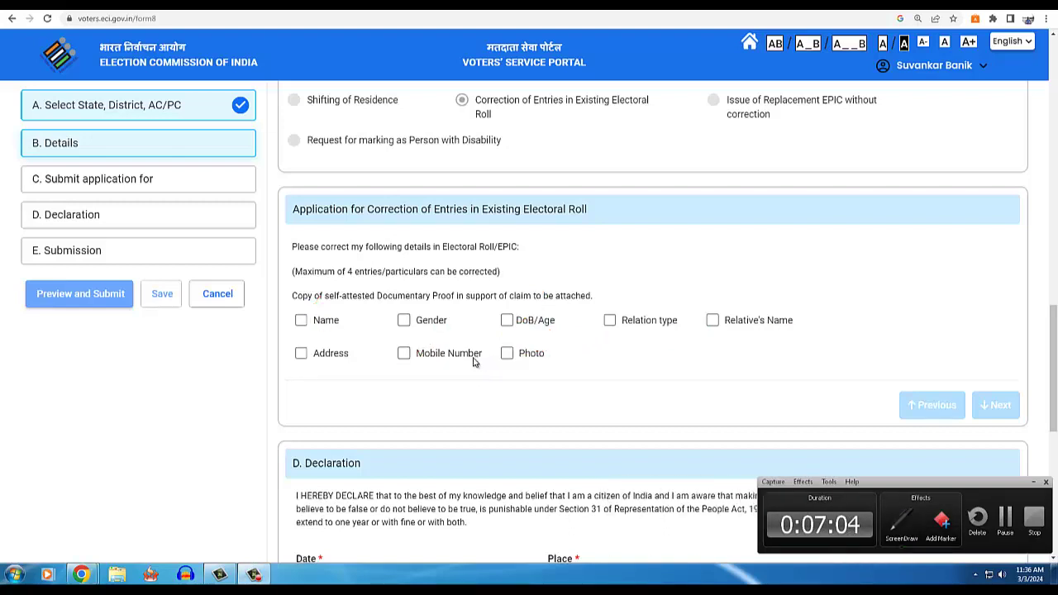
- Tick Name, DoB/Age, Mobile Number and Photo as entries to correct
{"action": "left_click", "coordinate": [301, 321]}
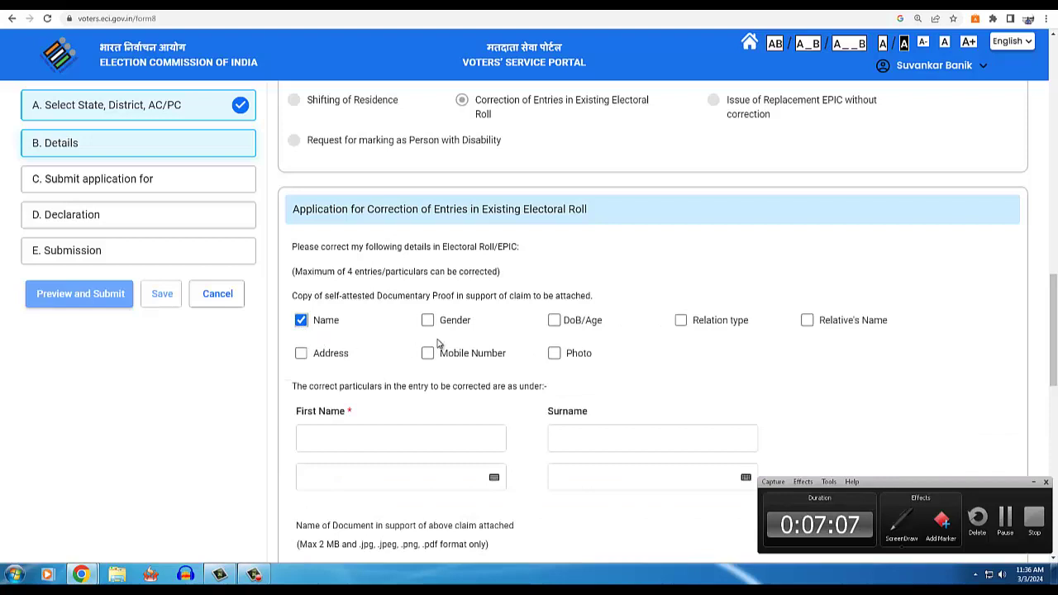
{"action": "left_click", "coordinate": [555, 323]}
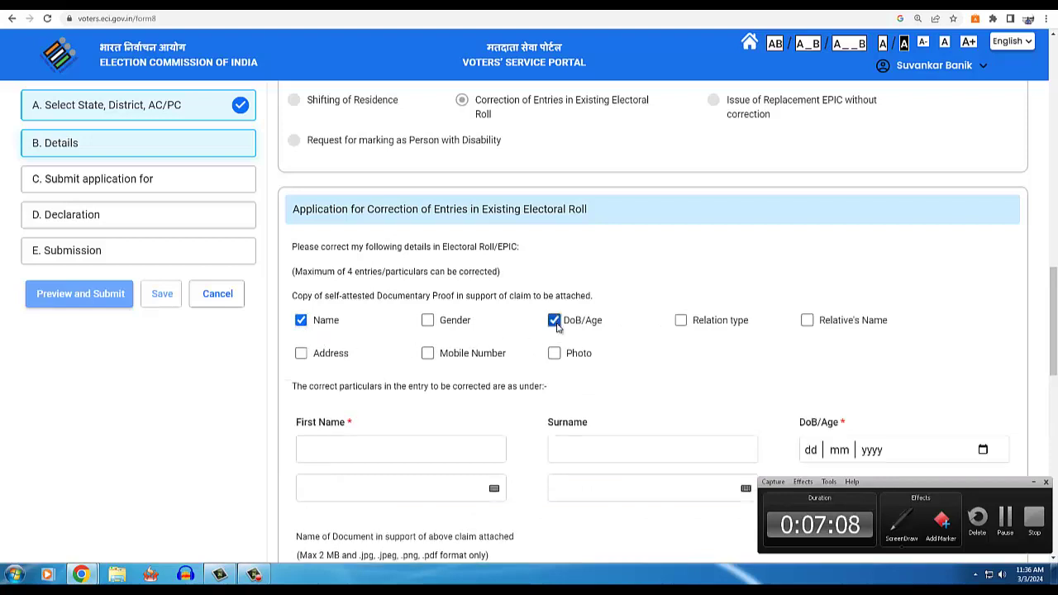
{"action": "left_click", "coordinate": [427, 353]}
{"action": "left_click", "coordinate": [554, 354]}
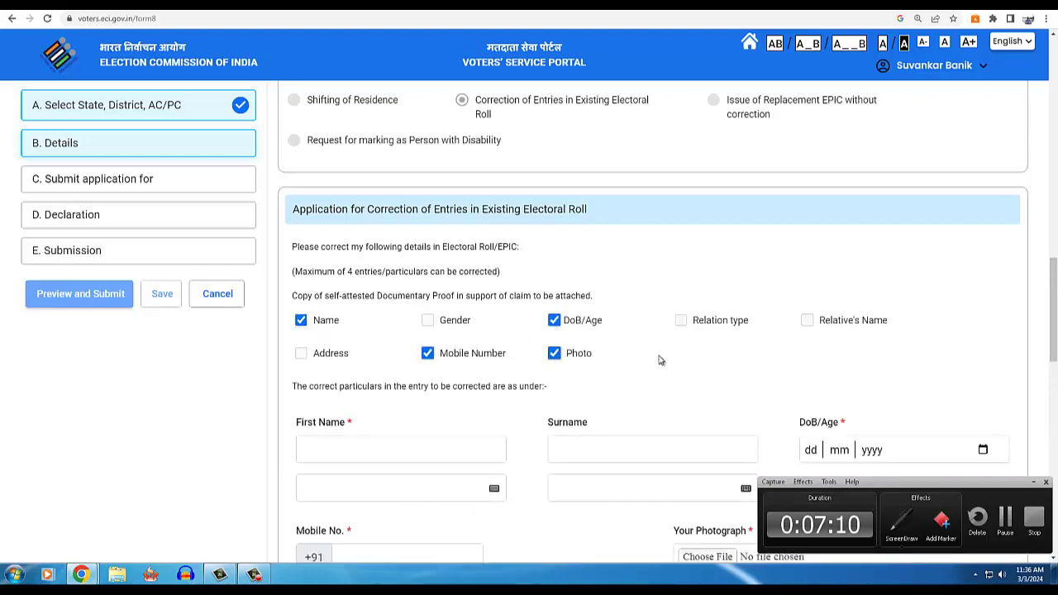
{"action": "scroll", "coordinate": [1055, 343], "scroll_direction": "down", "scroll_amount": 3}
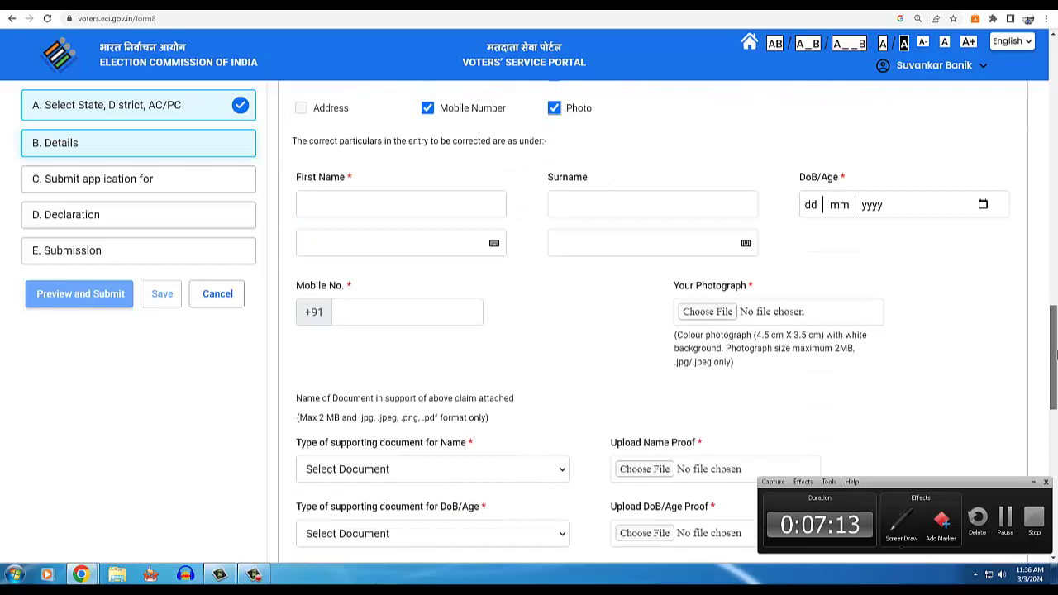
- Outline the newly shown correction fields, then choose a file for Your Photograph
{"action": "key", "text": "ctrl+shift+d"}
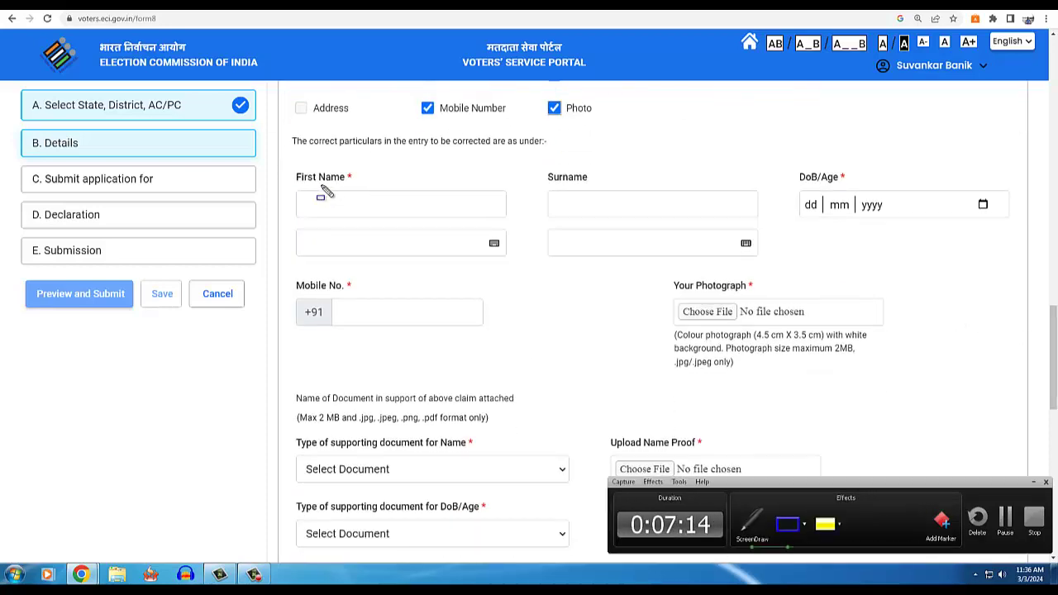
{"action": "left_click_drag", "start_coordinate": [290, 168], "coordinate": [511, 262]}
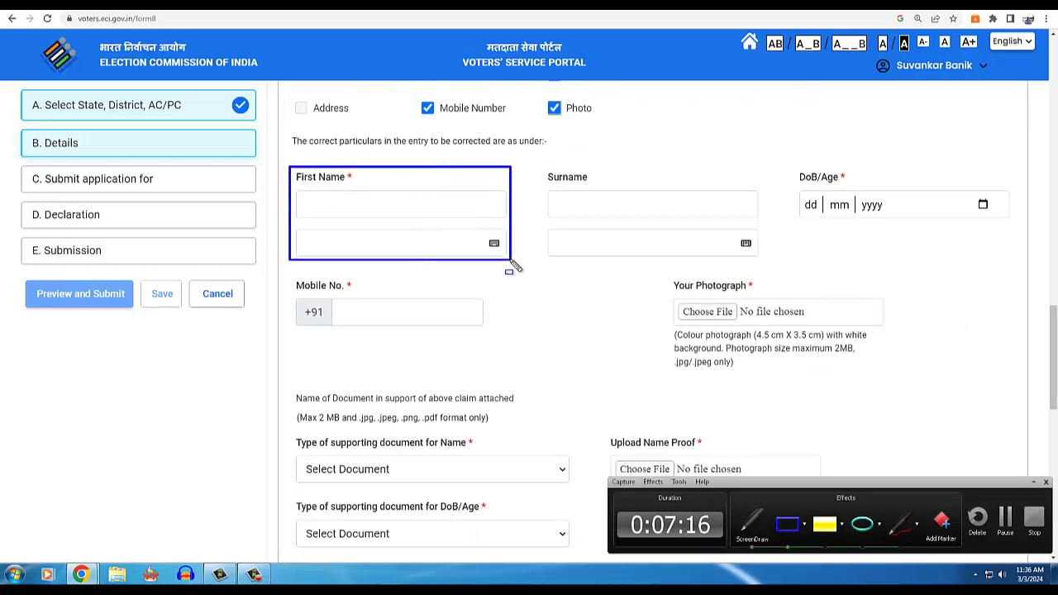
{"action": "left_click_drag", "start_coordinate": [539, 168], "coordinate": [764, 262]}
{"action": "mouse_move", "coordinate": [669, 277]}
{"action": "left_mouse_down"}
{"action": "mouse_move", "coordinate": [712, 305]}
{"action": "mouse_move", "coordinate": [899, 374]}
{"action": "left_mouse_up"}
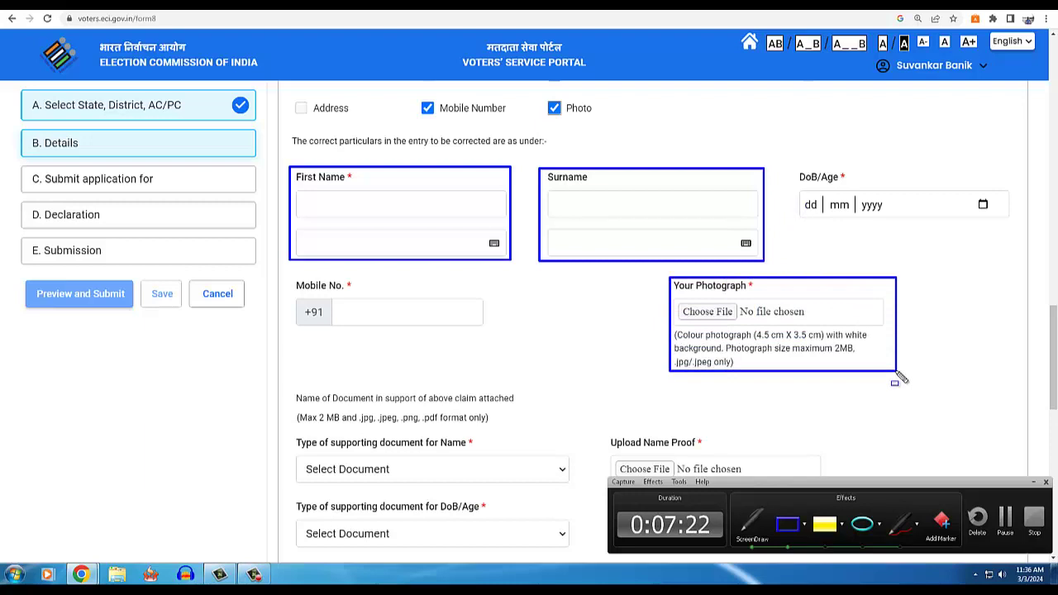
{"action": "key", "text": "Escape"}
{"action": "left_click", "coordinate": [709, 311]}
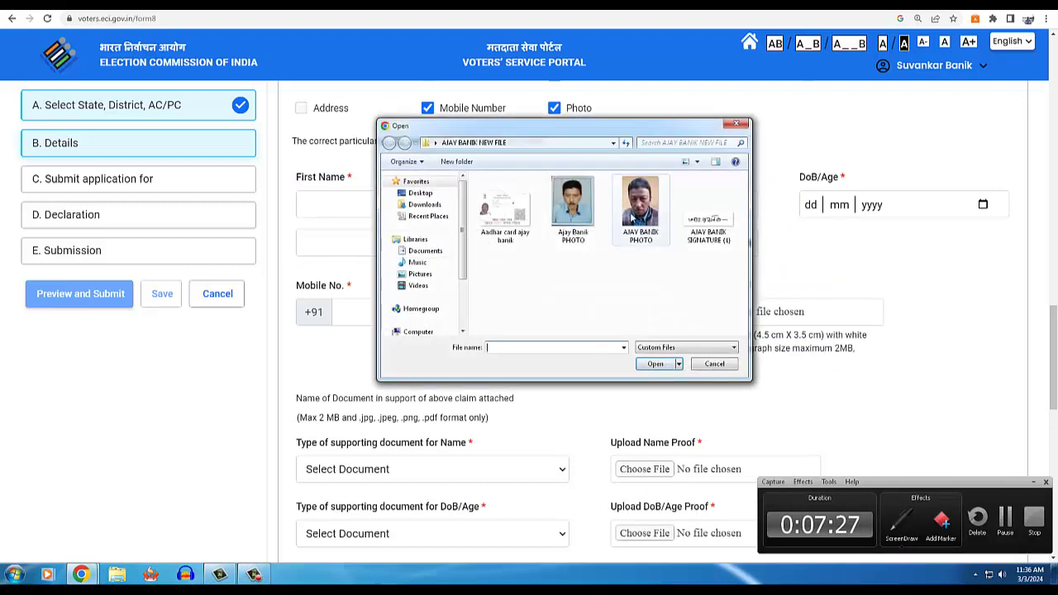
- Upload the applicant's photo, save the crop, and accept the face-detected alert
{"action": "left_click", "coordinate": [597, 228]}
{"action": "left_click", "coordinate": [653, 363]}
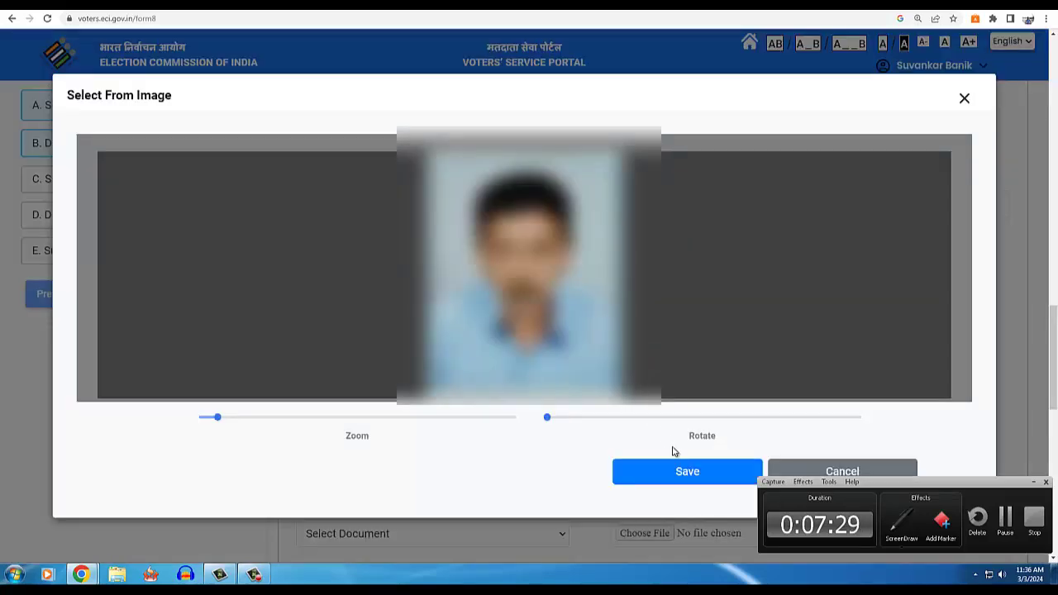
{"action": "left_click", "coordinate": [686, 472]}
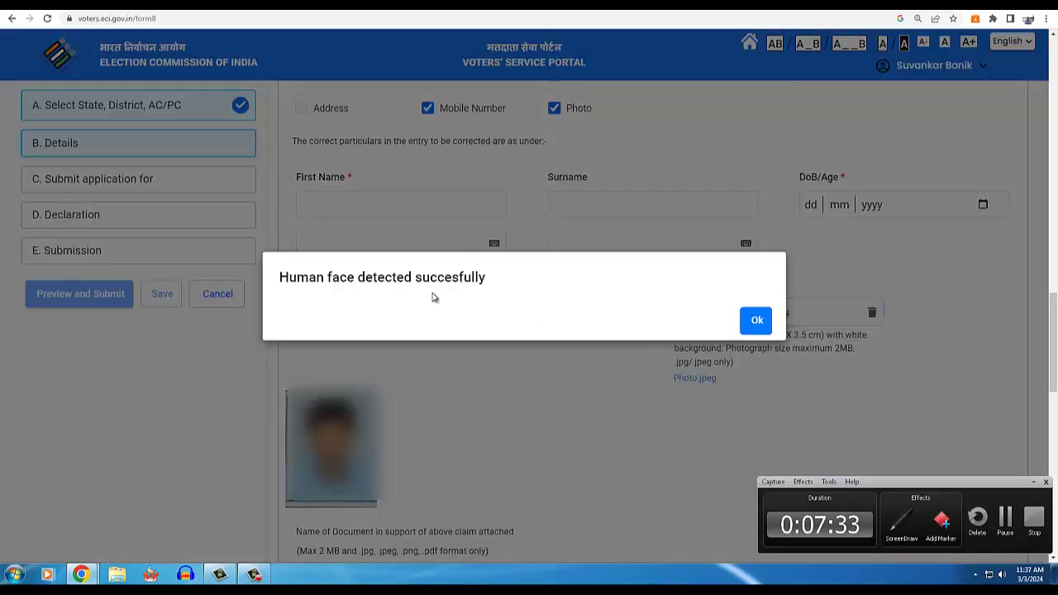
{"action": "left_click", "coordinate": [746, 321]}
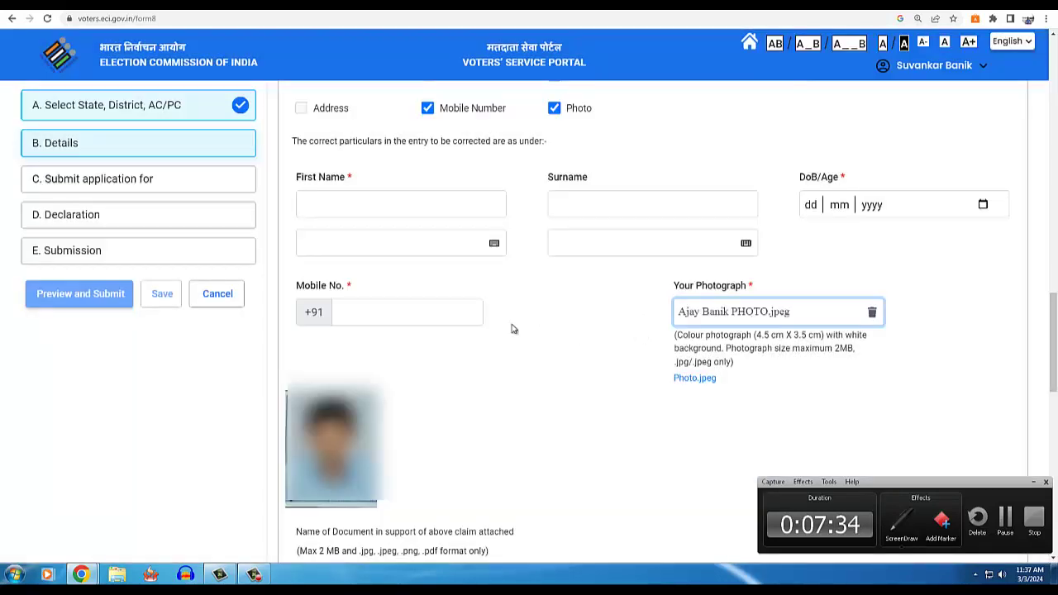
- Dismiss the mobile number autofill suggestions and scroll down to the captcha
{"action": "left_click", "coordinate": [420, 312]}
{"action": "left_click", "coordinate": [605, 331]}
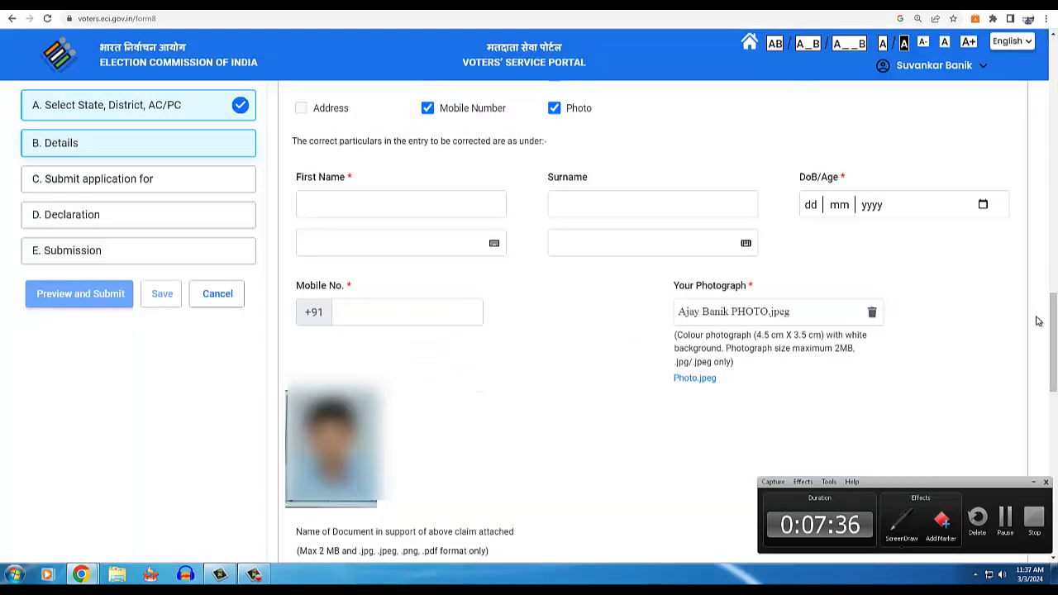
{"action": "scroll", "coordinate": [653, 322], "scroll_direction": "down", "scroll_amount": 3}
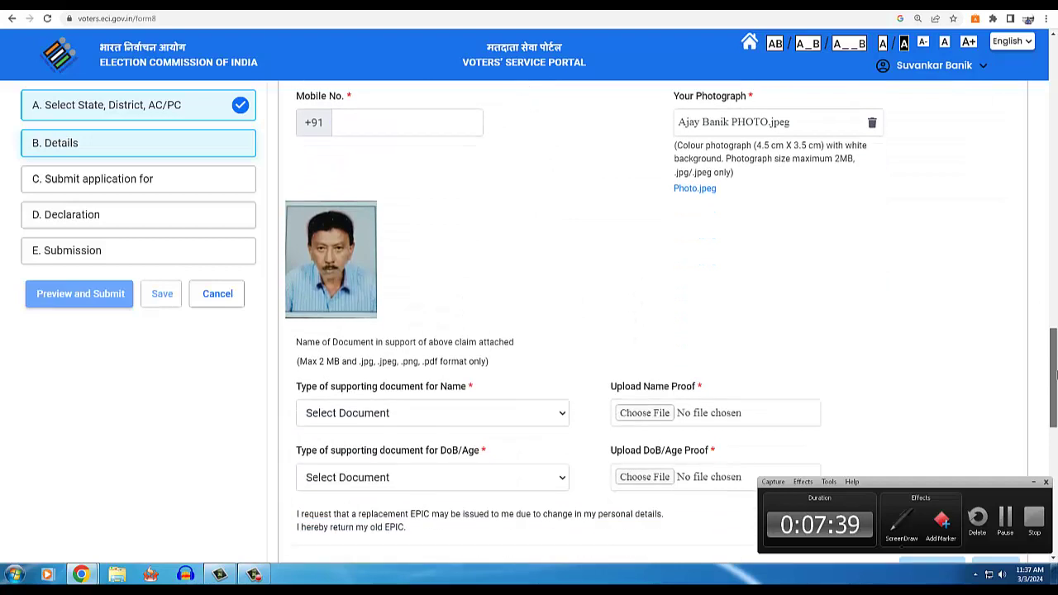
{"action": "scroll", "coordinate": [485, 290], "scroll_direction": "down", "scroll_amount": 2}
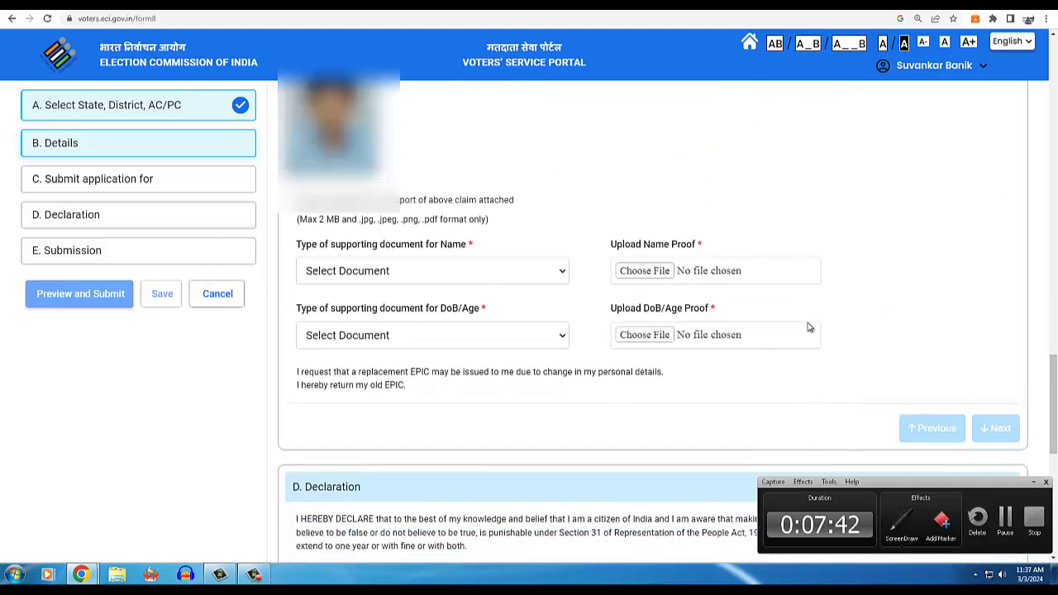
{"action": "scroll", "coordinate": [1053, 388], "scroll_direction": "down", "scroll_amount": 3}
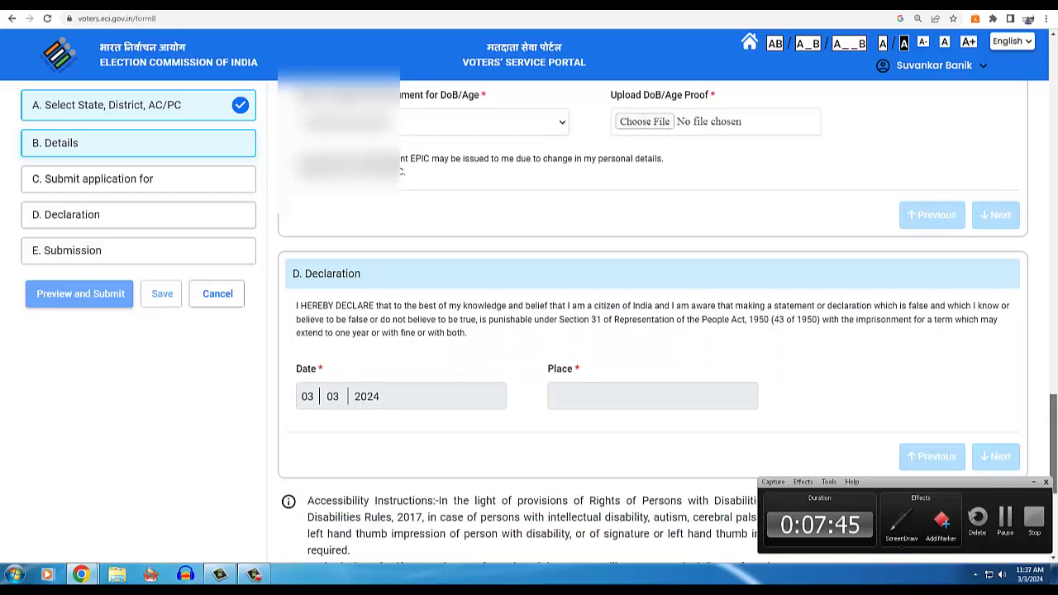
{"action": "scroll", "coordinate": [1041, 410], "scroll_direction": "down", "scroll_amount": 2}
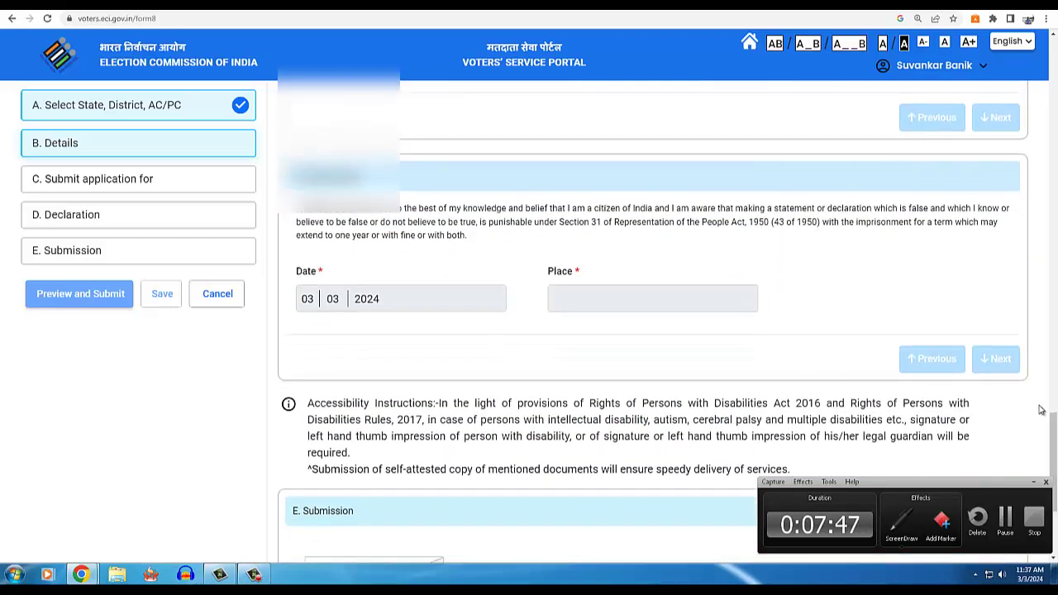
{"action": "scroll", "coordinate": [1046, 430], "scroll_direction": "down", "scroll_amount": 3}
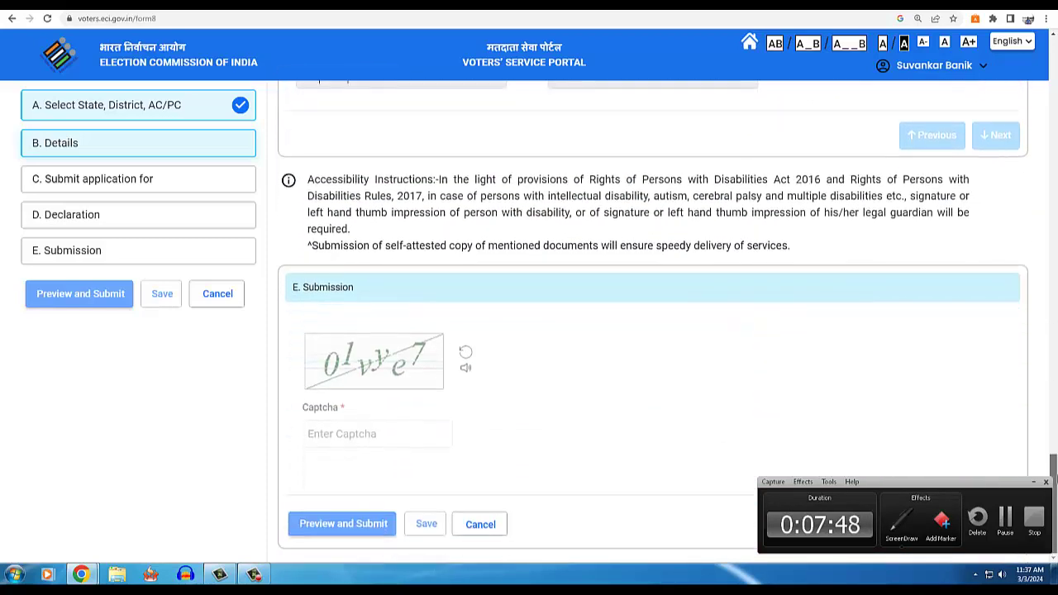
{"action": "left_click", "coordinate": [900, 519]}
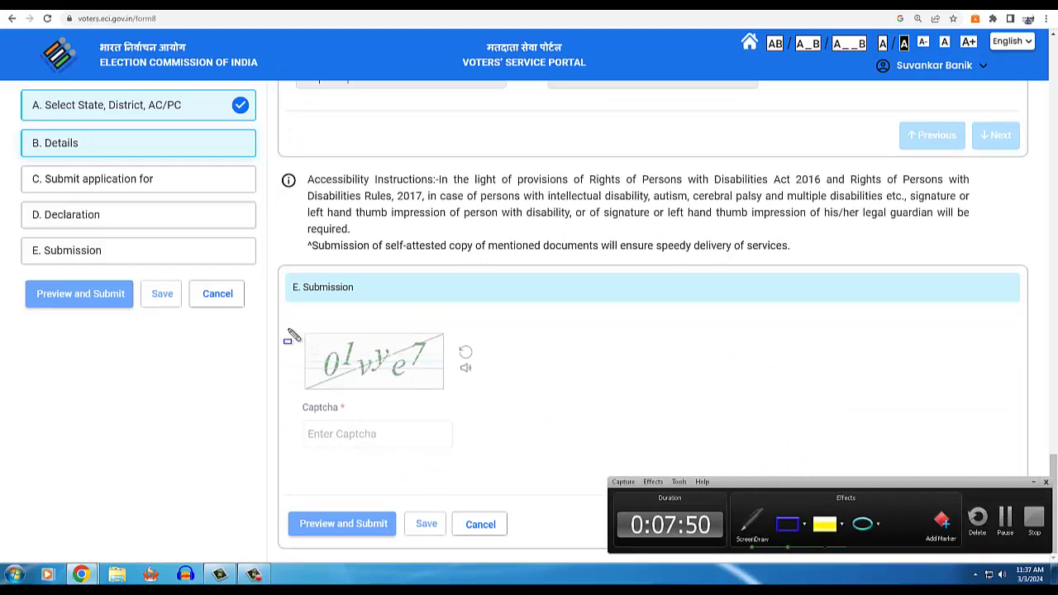
{"action": "left_click_drag", "start_coordinate": [279, 325], "coordinate": [516, 463]}
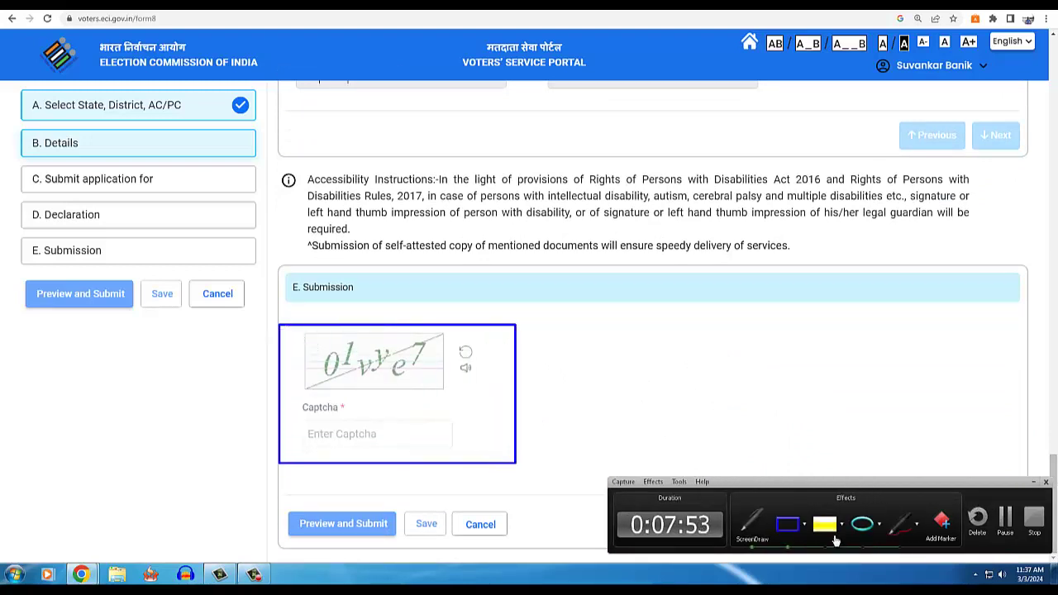
{"action": "left_click", "coordinate": [829, 529]}
{"action": "mouse_move", "coordinate": [299, 329]}
{"action": "left_mouse_down"}
{"action": "mouse_move", "coordinate": [423, 389]}
{"action": "mouse_move", "coordinate": [473, 386]}
{"action": "left_mouse_up"}
{"action": "left_click_drag", "start_coordinate": [302, 421], "coordinate": [405, 450]}
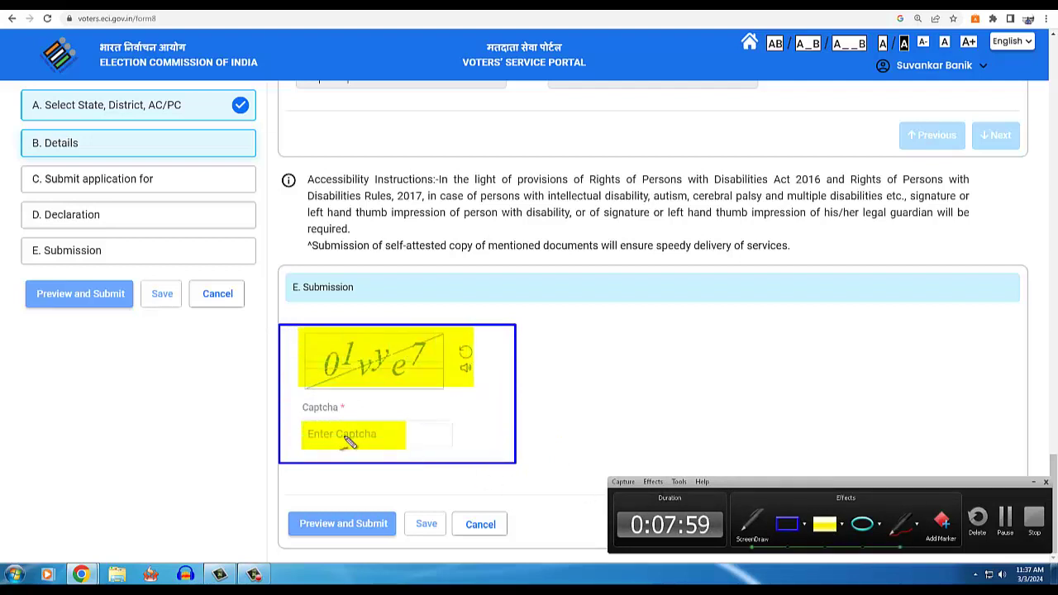
{"action": "key", "text": "ctrl+shift+d"}
{"action": "key", "text": "ctrl+shift+d"}
{"action": "mouse_move", "coordinate": [324, 425]}
{"action": "left_mouse_down"}
{"action": "mouse_move", "coordinate": [314, 437]}
{"action": "mouse_move", "coordinate": [377, 439]}
{"action": "mouse_move", "coordinate": [314, 424]}
{"action": "left_mouse_up"}
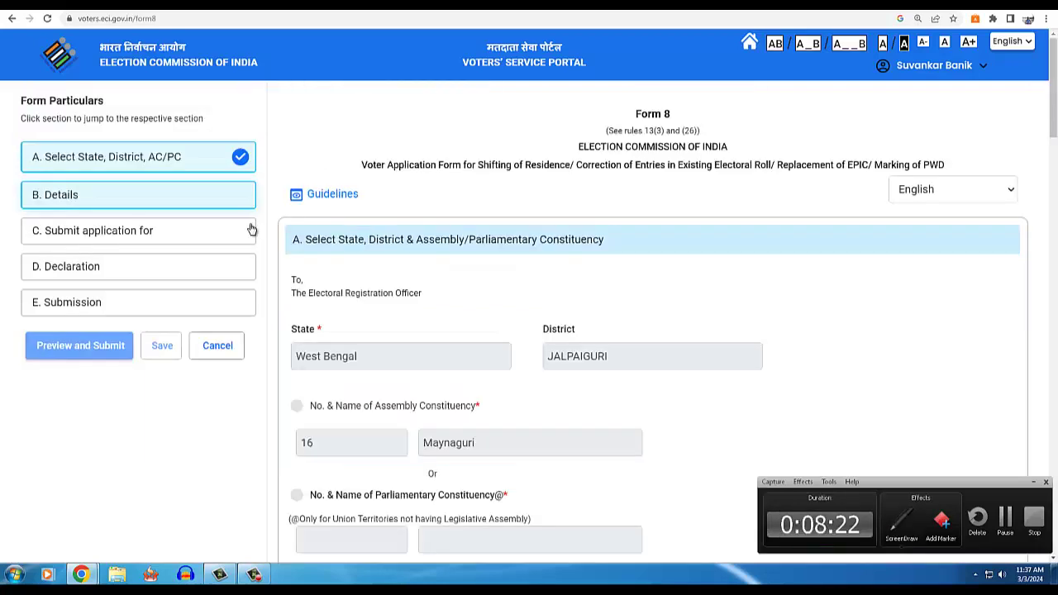
{"action": "scroll", "coordinate": [252, 229], "scroll_direction": "down", "scroll_amount": 10}
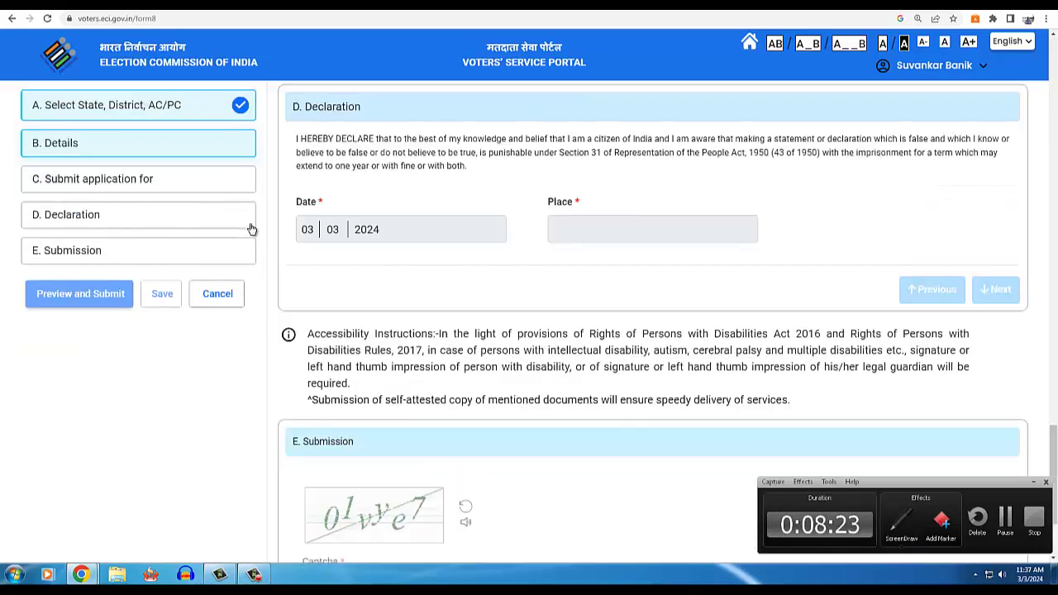
- Leave Form 8 at section A and return to the portal home page listing Forms 6–6B
{"action": "left_click", "coordinate": [207, 114]}
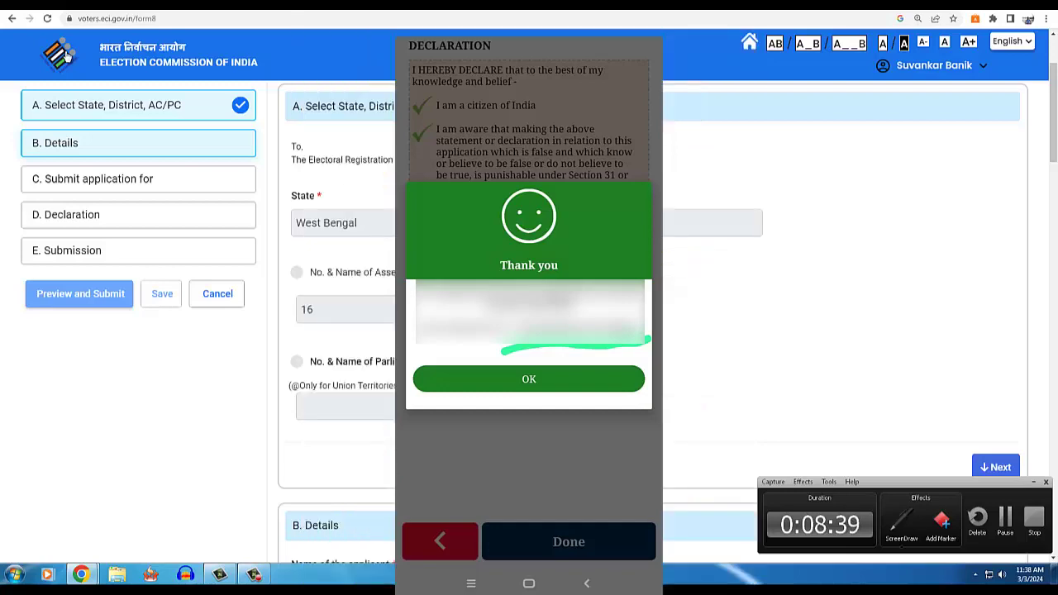
{"action": "left_click", "coordinate": [66, 56]}
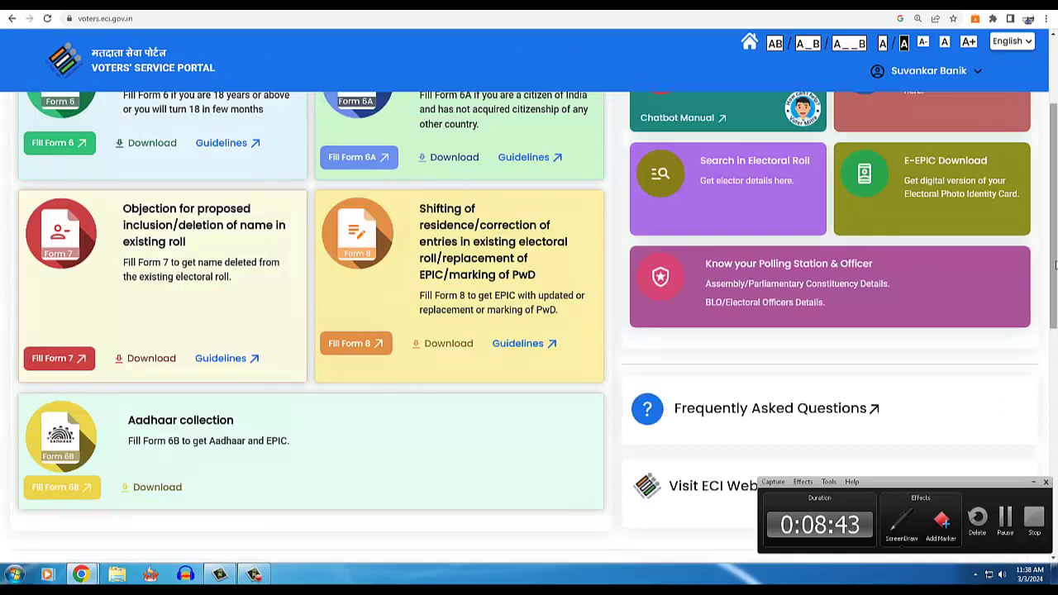
{"action": "scroll", "coordinate": [1054, 264], "scroll_direction": "up", "scroll_amount": 2}
{"action": "scroll", "coordinate": [1054, 265], "scroll_direction": "down", "scroll_amount": 1}
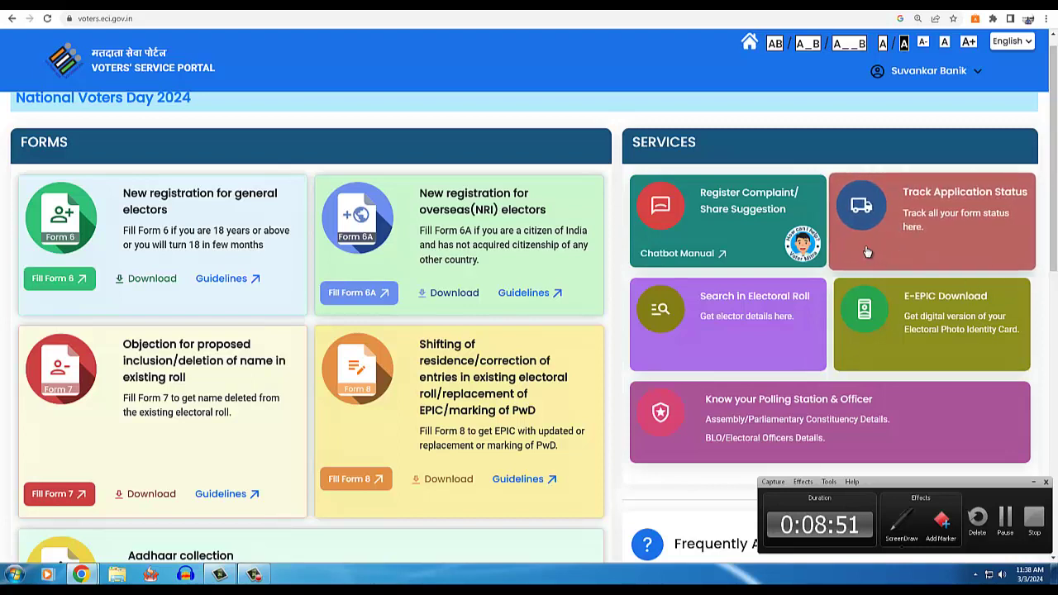
{"action": "left_click", "coordinate": [901, 521]}
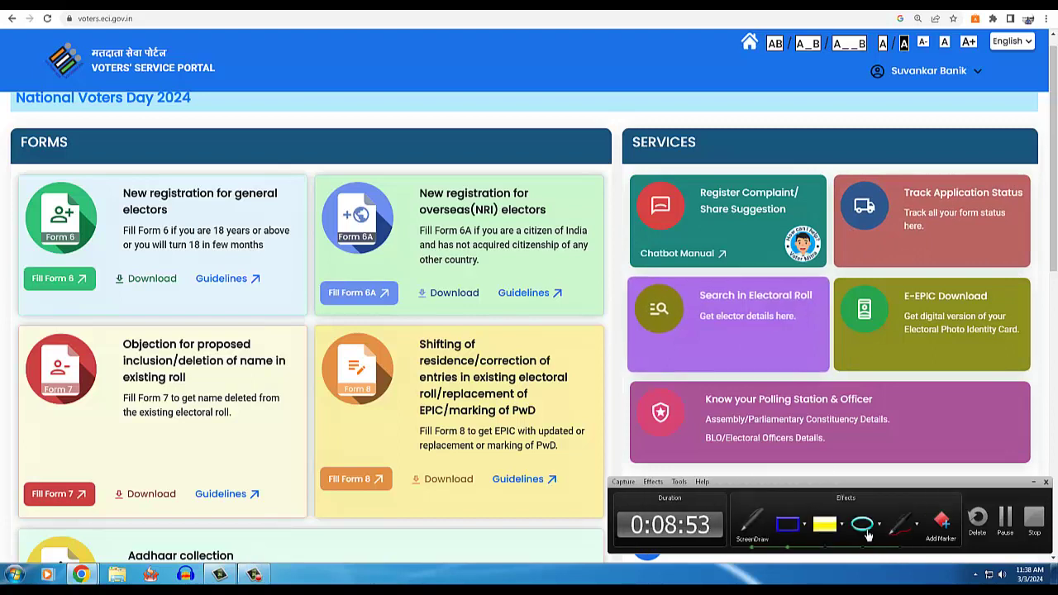
{"action": "left_click", "coordinate": [862, 523]}
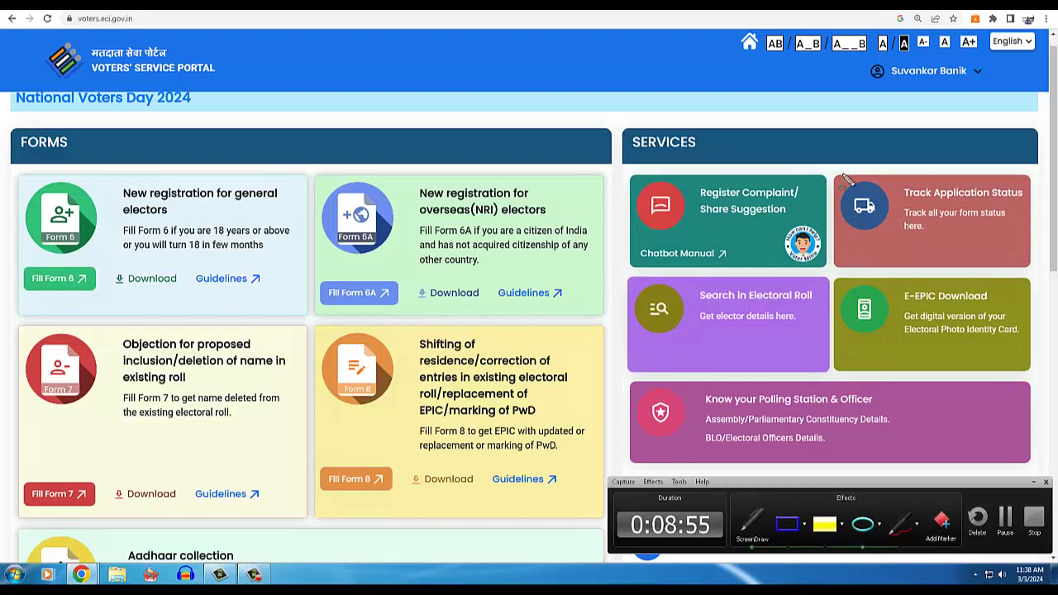
{"action": "left_click_drag", "start_coordinate": [838, 157], "coordinate": [1047, 267]}
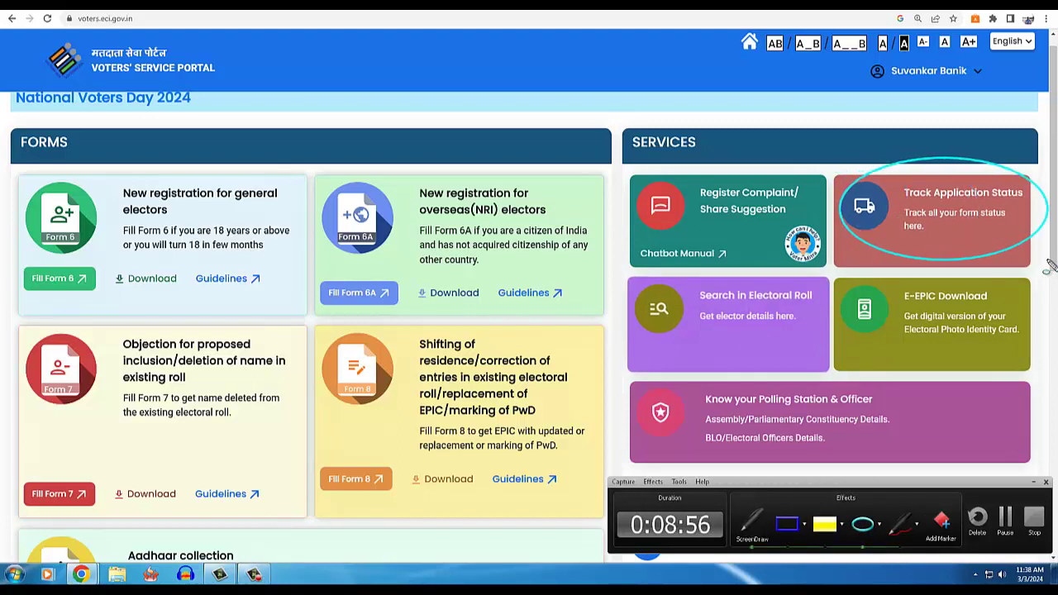
{"action": "key", "text": "Escape"}
- Look up the application status with the pasted reference number and West Bengal as state
{"action": "left_click", "coordinate": [943, 220]}
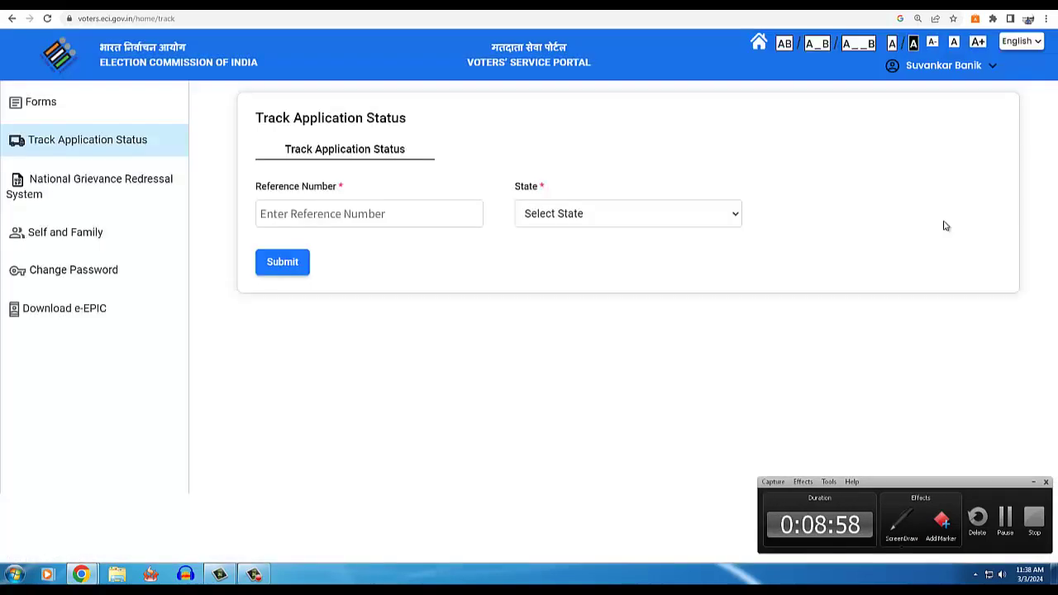
{"action": "left_click", "coordinate": [443, 218]}
{"action": "key", "text": "ctrl+v"}
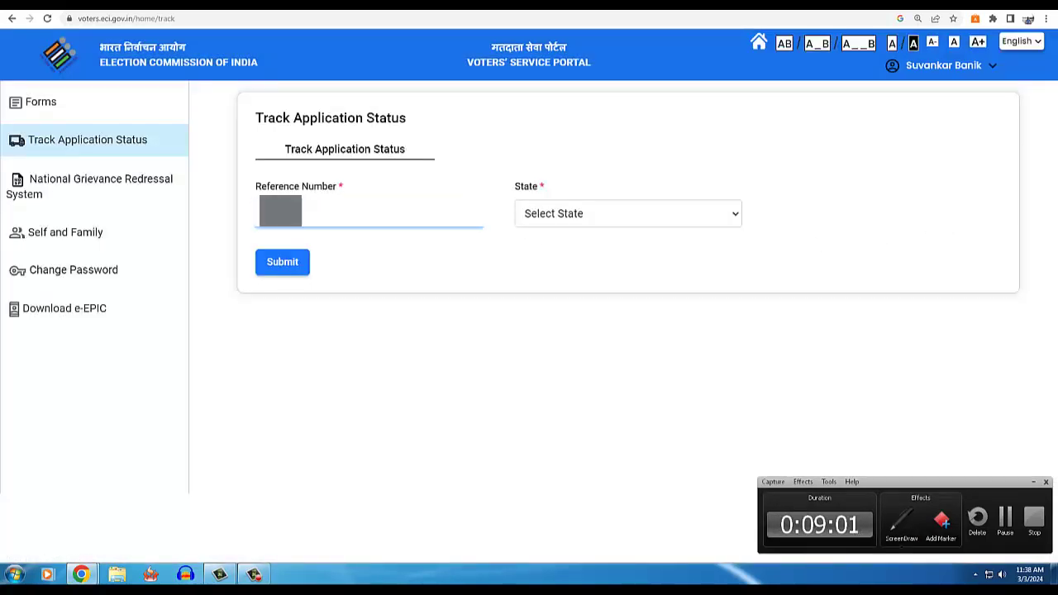
{"action": "left_click", "coordinate": [538, 214]}
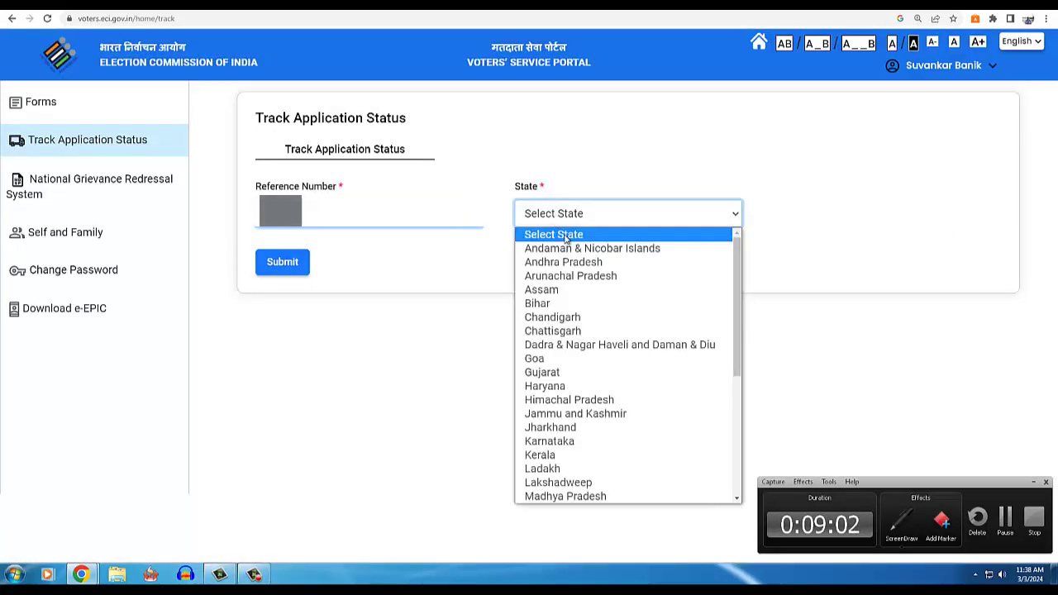
{"action": "left_click", "coordinate": [739, 496]}
{"action": "left_click", "coordinate": [661, 496]}
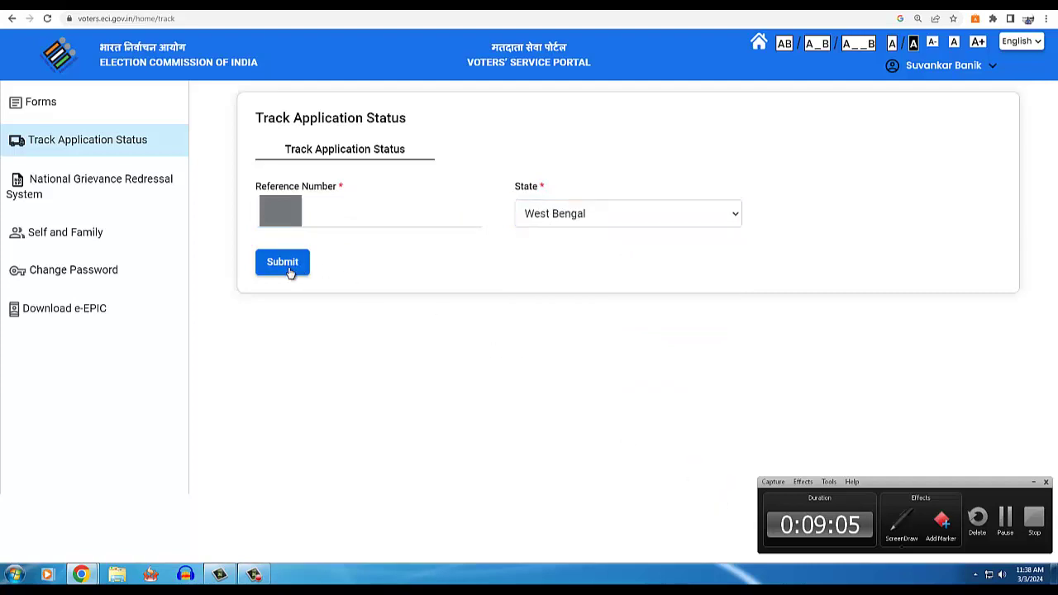
{"action": "left_click", "coordinate": [285, 268]}
- Expand the timeline showing Submitted, BLO Assigned, Field Verified and Accepted stages completed
{"action": "left_click", "coordinate": [994, 375]}
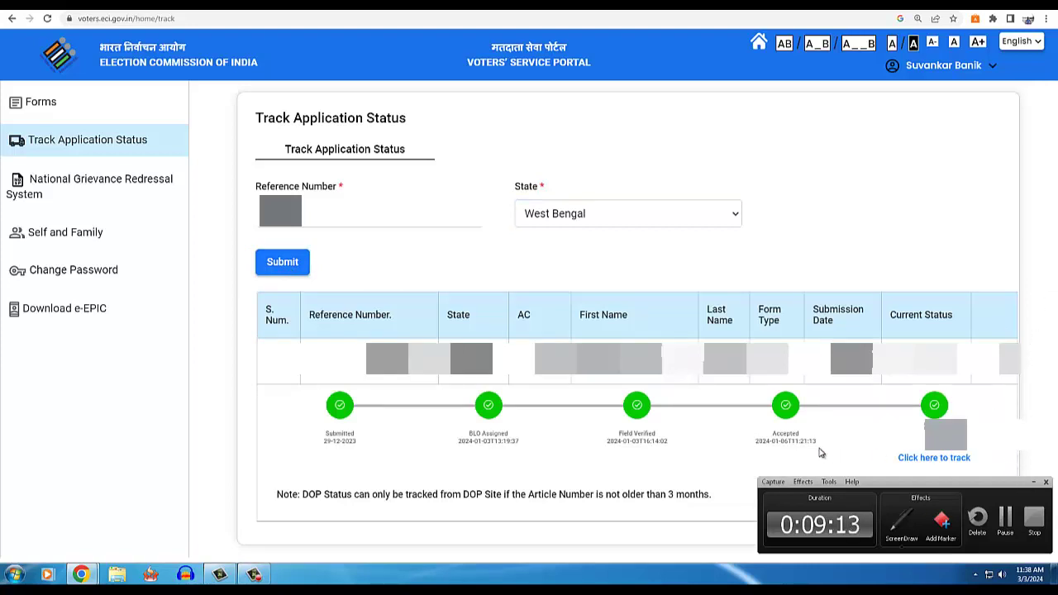
{"action": "key", "text": "ctrl+shift+d"}
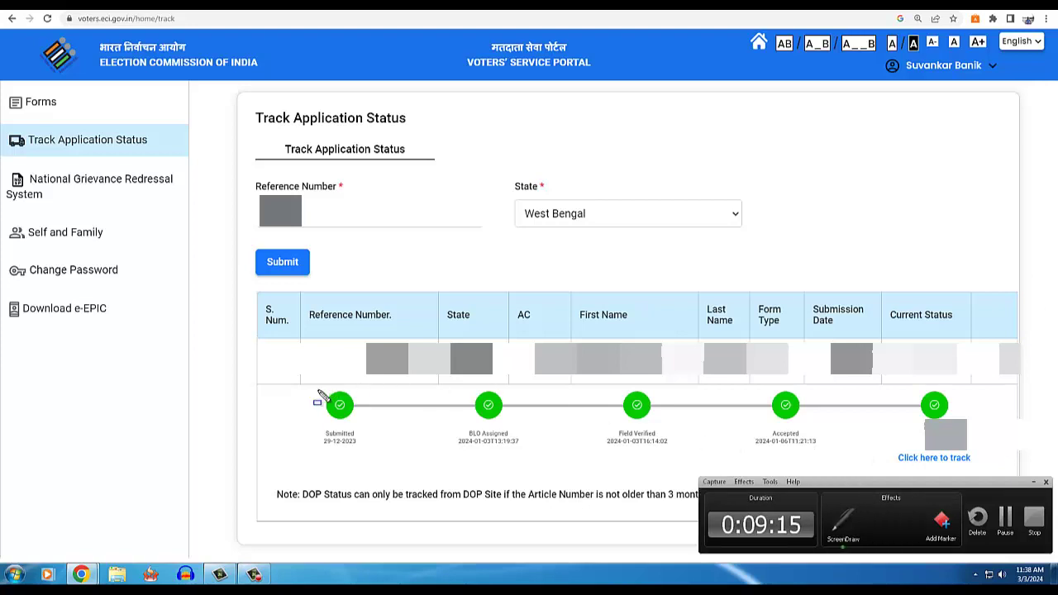
{"action": "mouse_move", "coordinate": [311, 386]}
{"action": "left_mouse_down"}
{"action": "mouse_move", "coordinate": [520, 449]}
{"action": "mouse_move", "coordinate": [987, 449]}
{"action": "mouse_move", "coordinate": [988, 468]}
{"action": "left_mouse_up"}
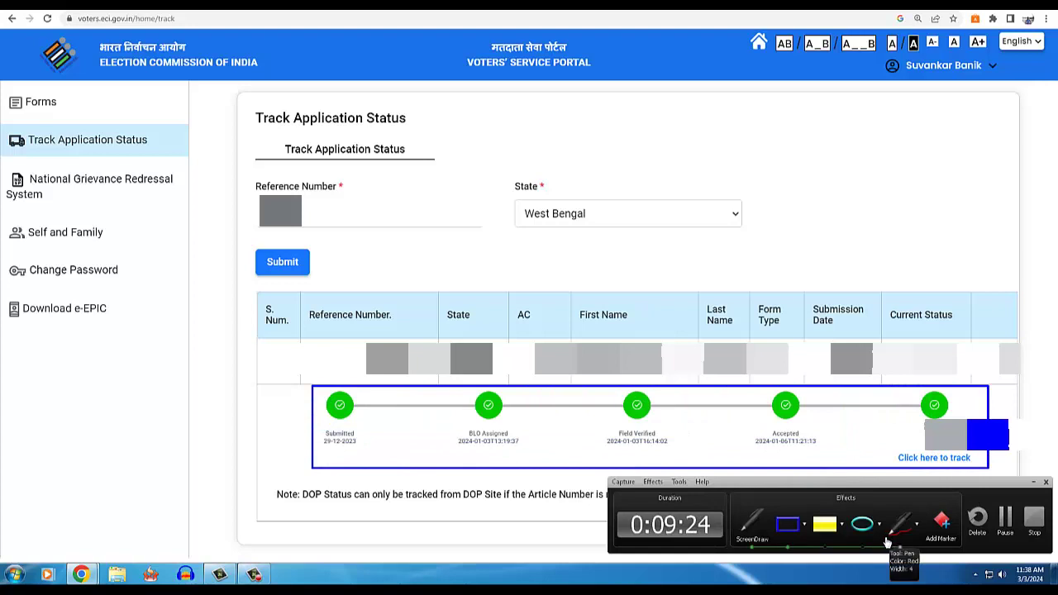
{"action": "key", "text": "Escape"}
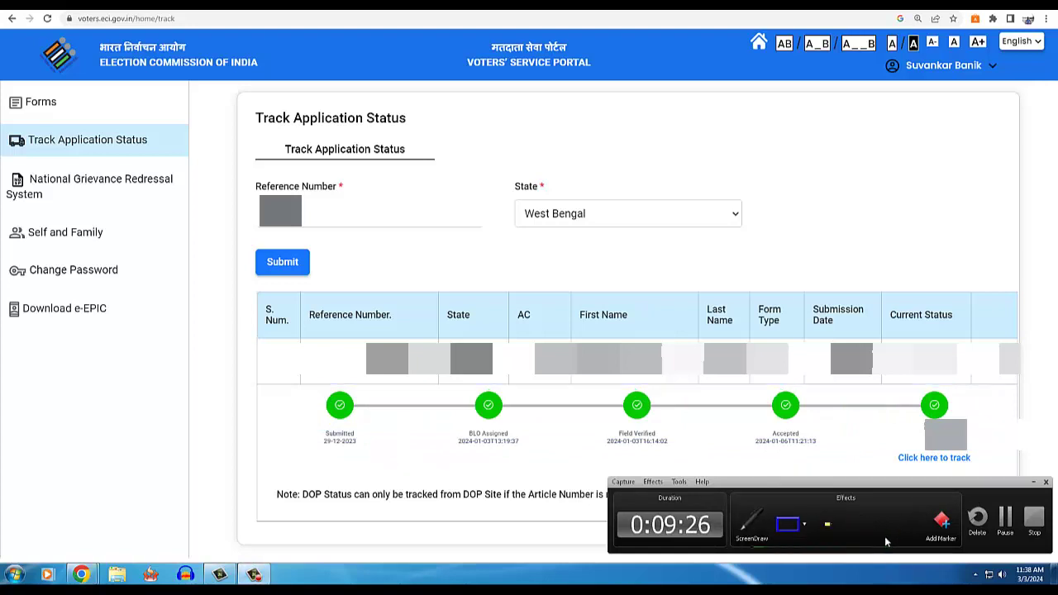